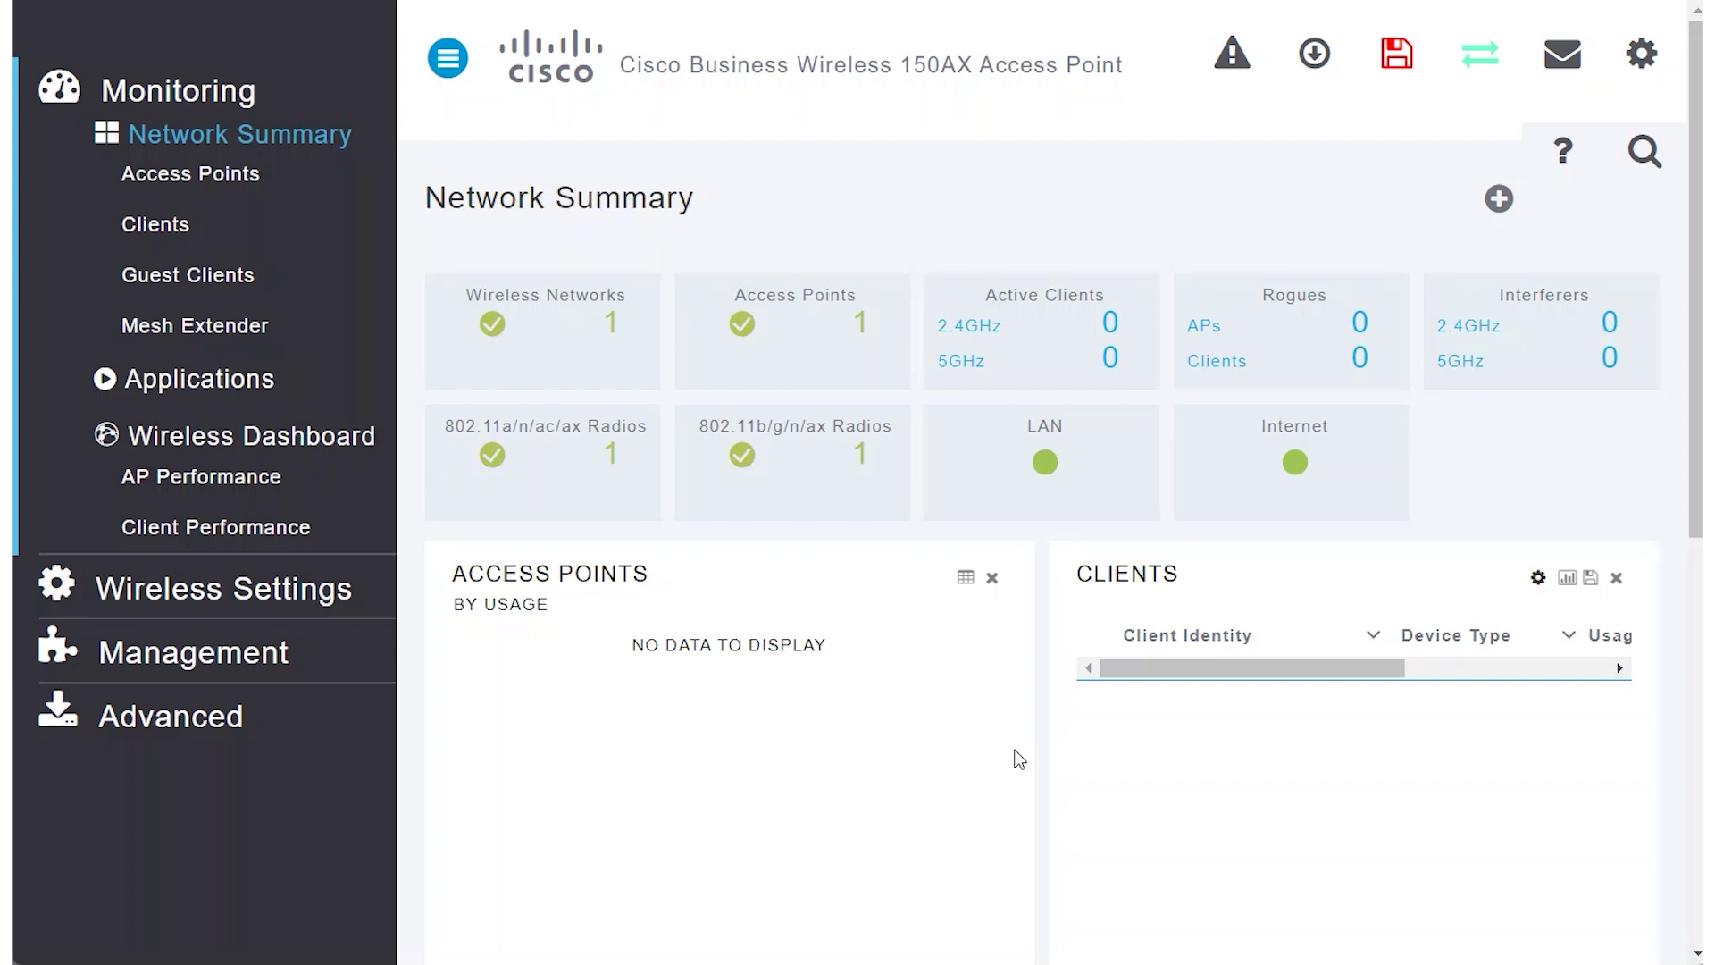
Step: Switch the web UI to Expert View and go to the SNMP settings page
click(1481, 69)
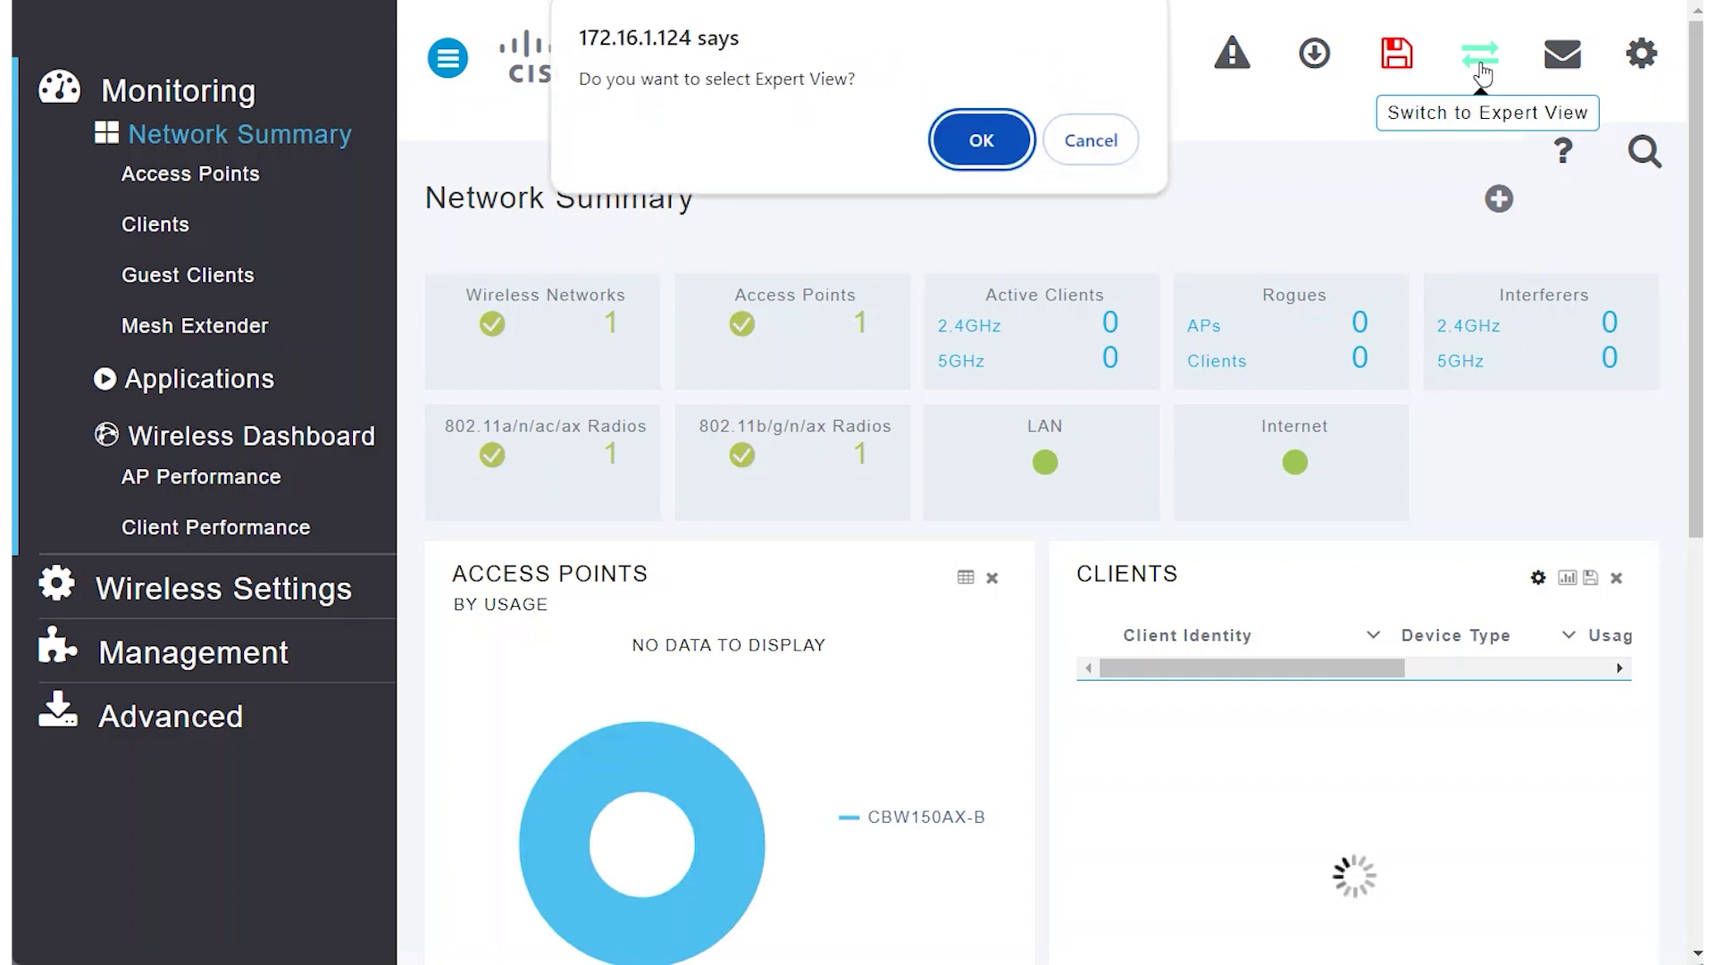
click(980, 138)
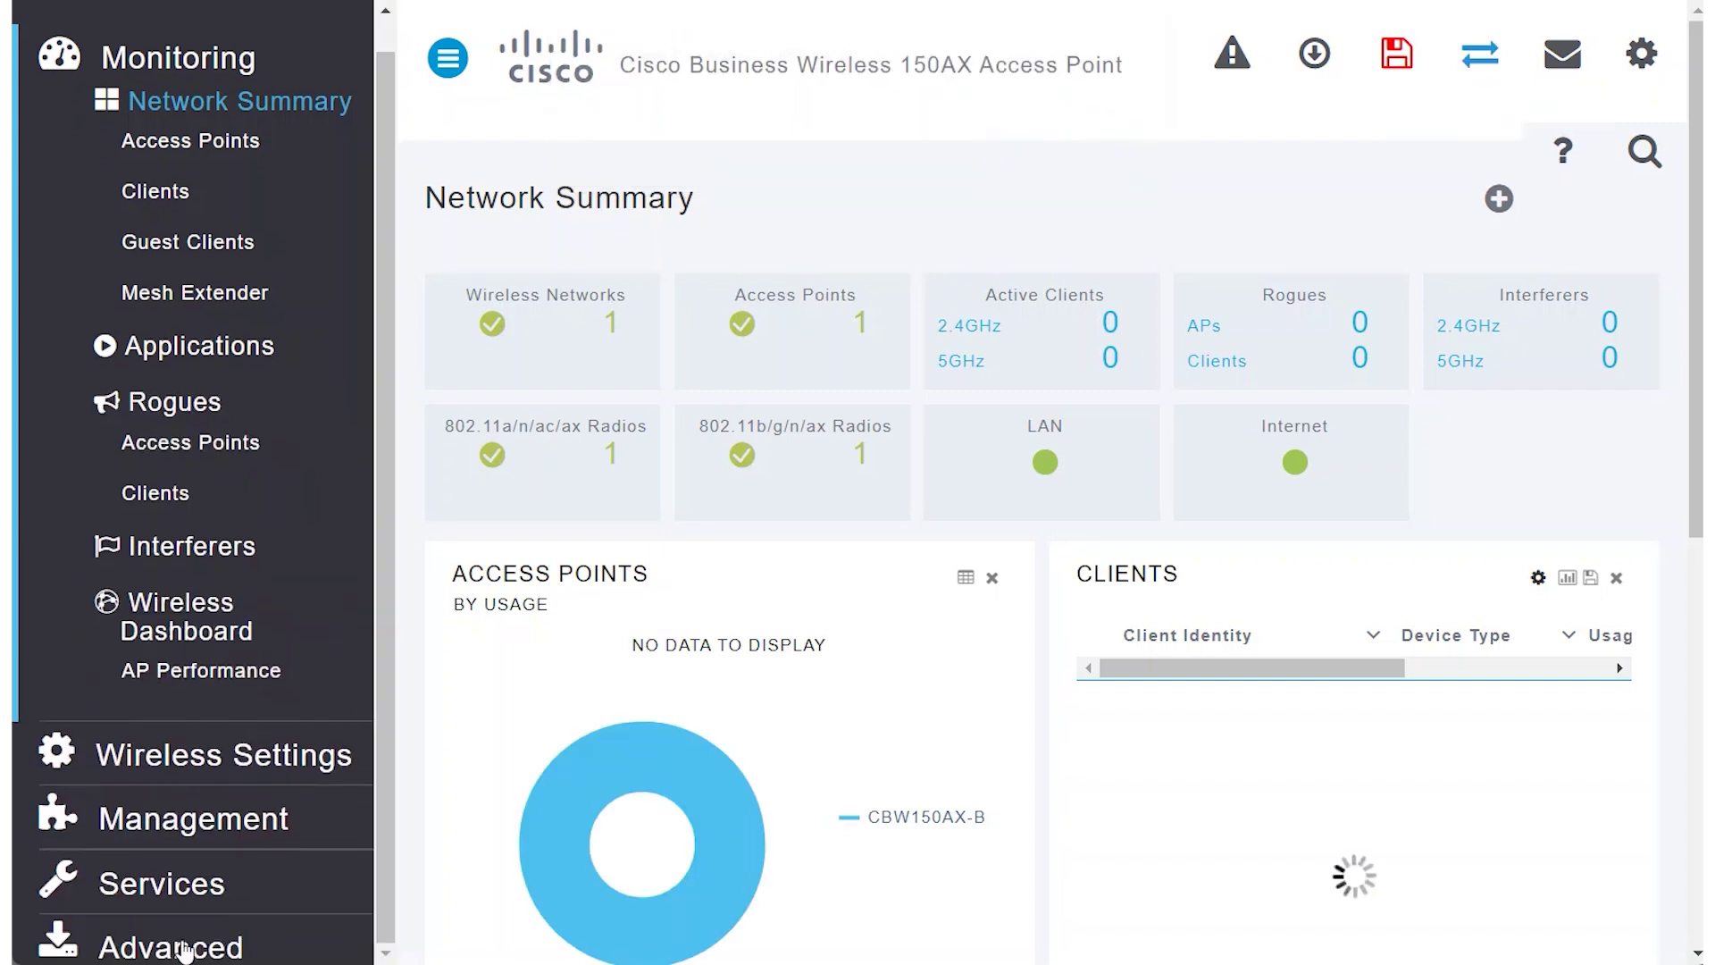
click(179, 946)
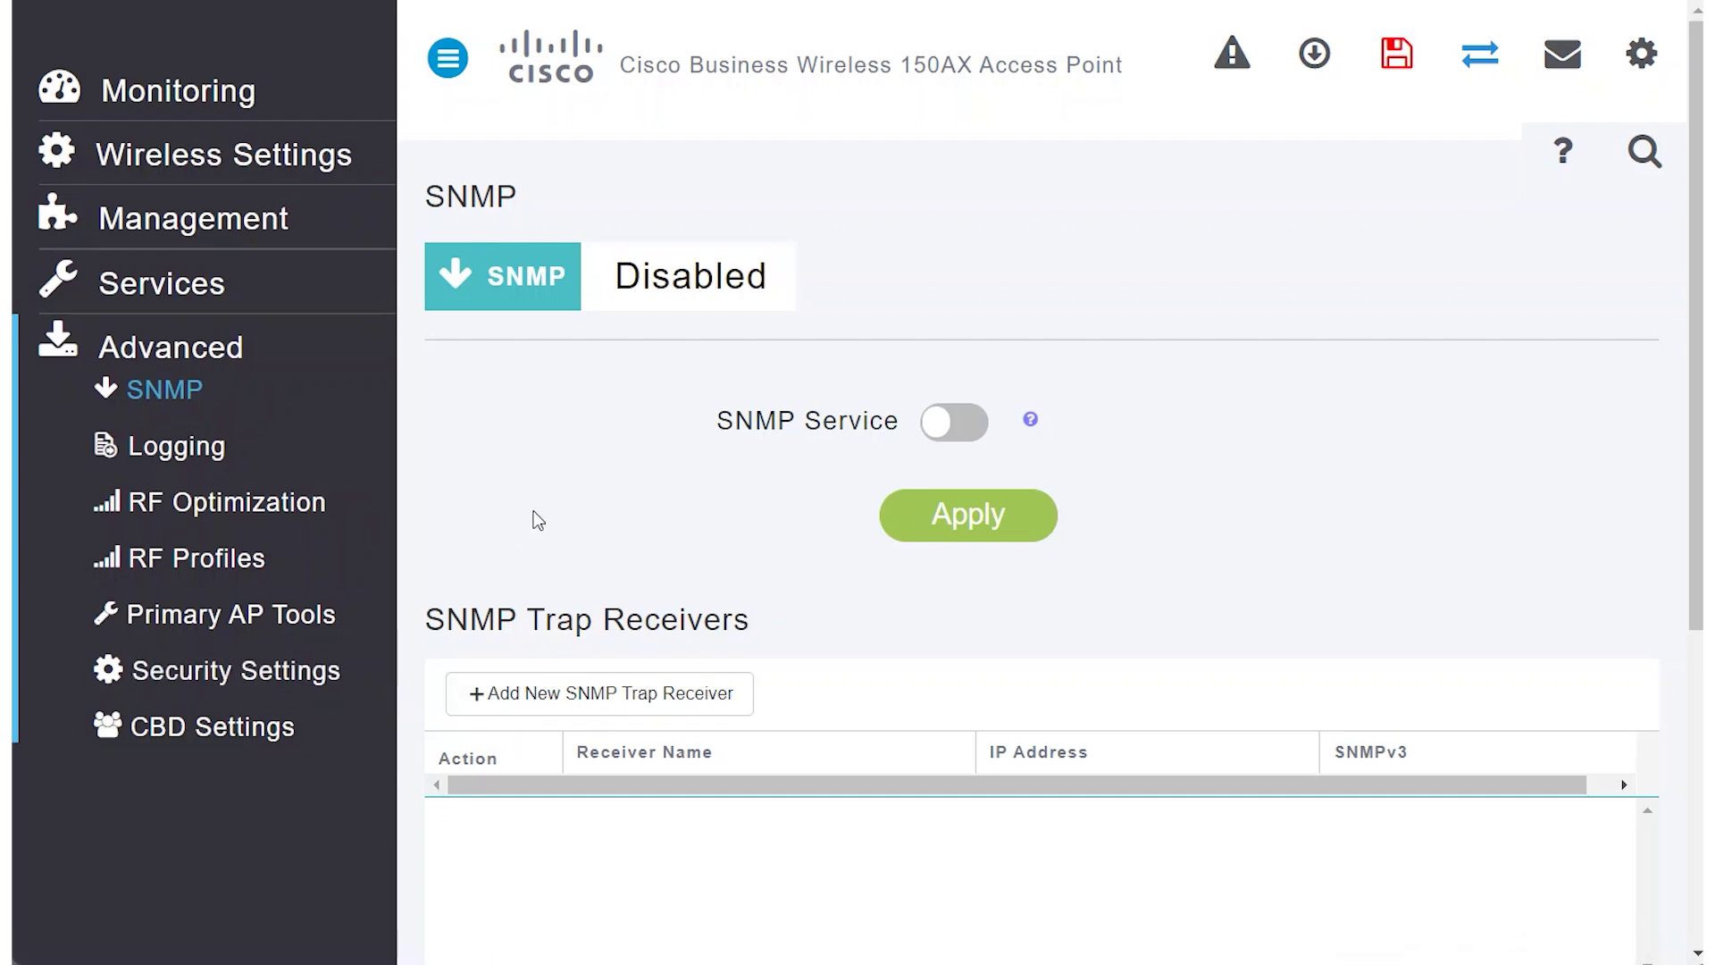
Step: Enable the SNMP service with V3 access and fill in the suggested read-only and read-write community names
click(955, 424)
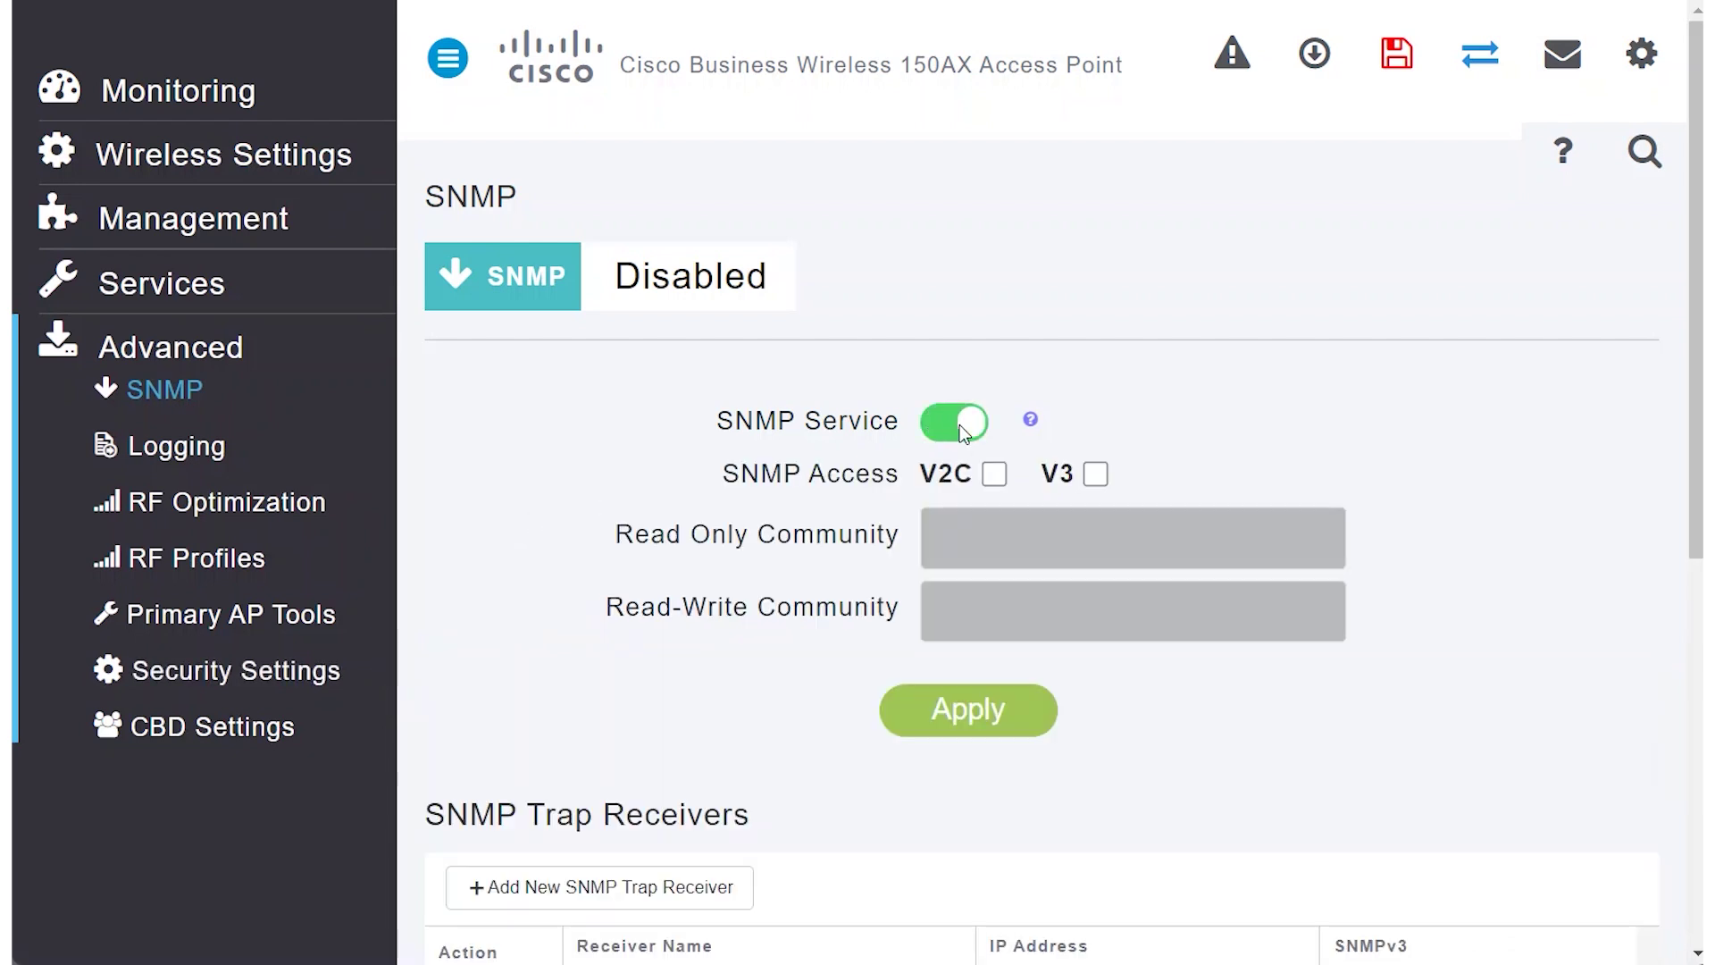
click(1096, 474)
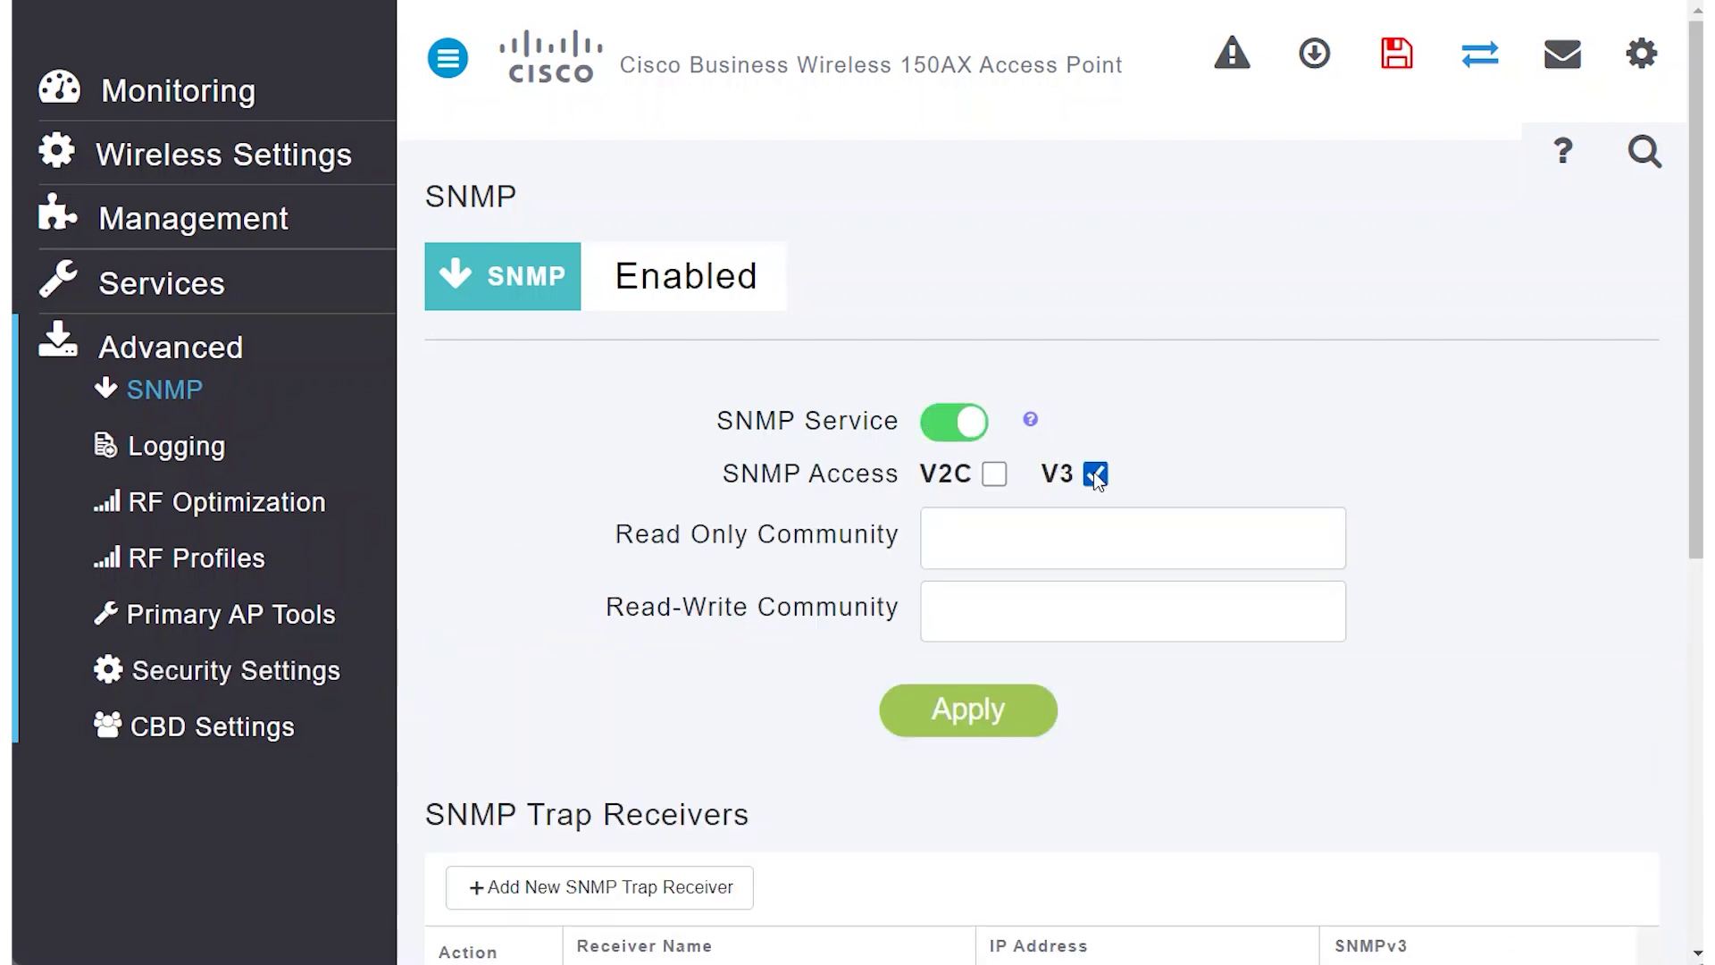
click(1010, 541)
click(1108, 627)
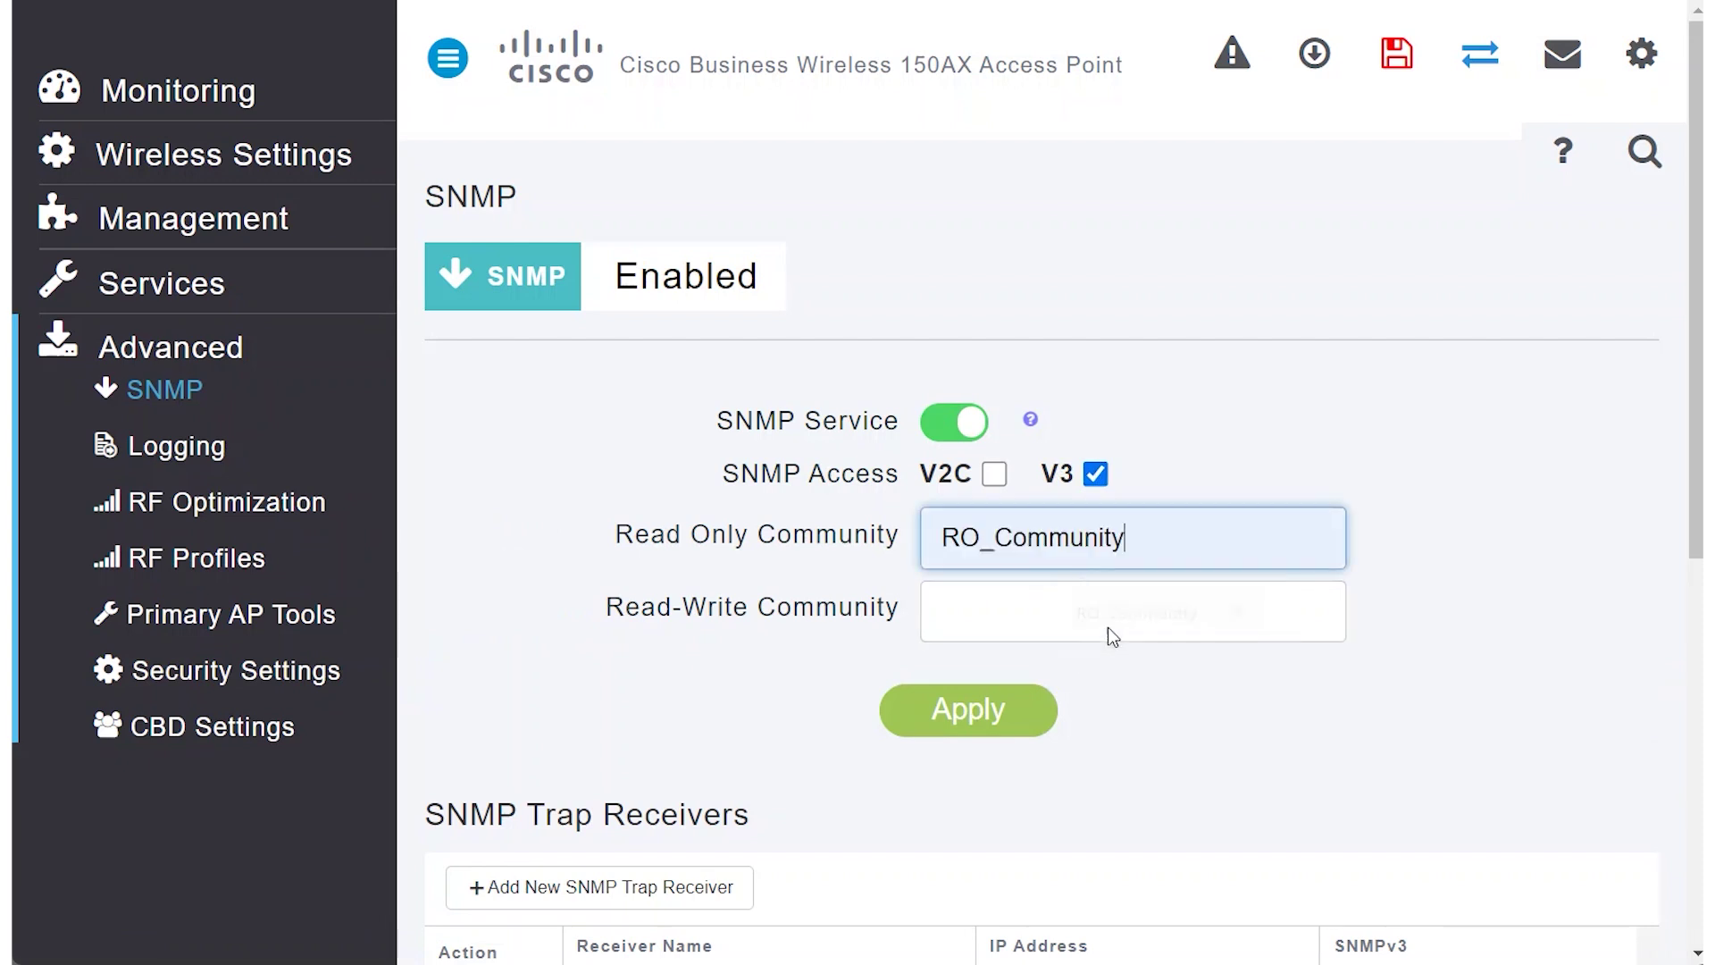
click(978, 628)
click(1088, 682)
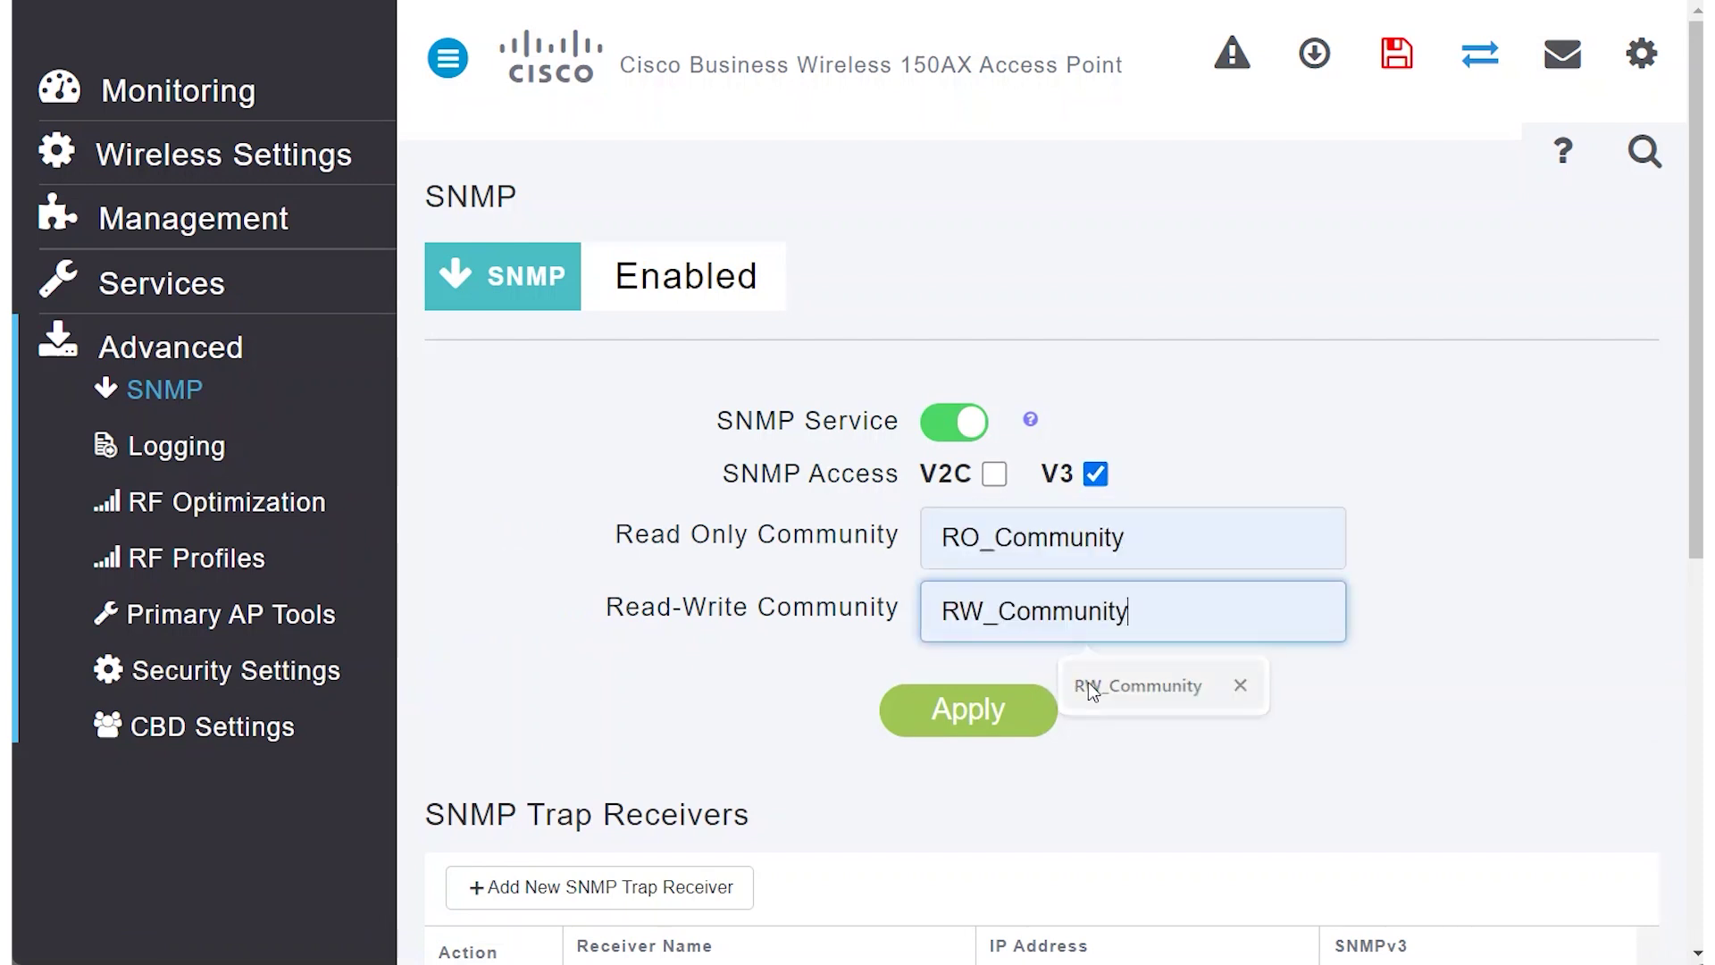
click(989, 696)
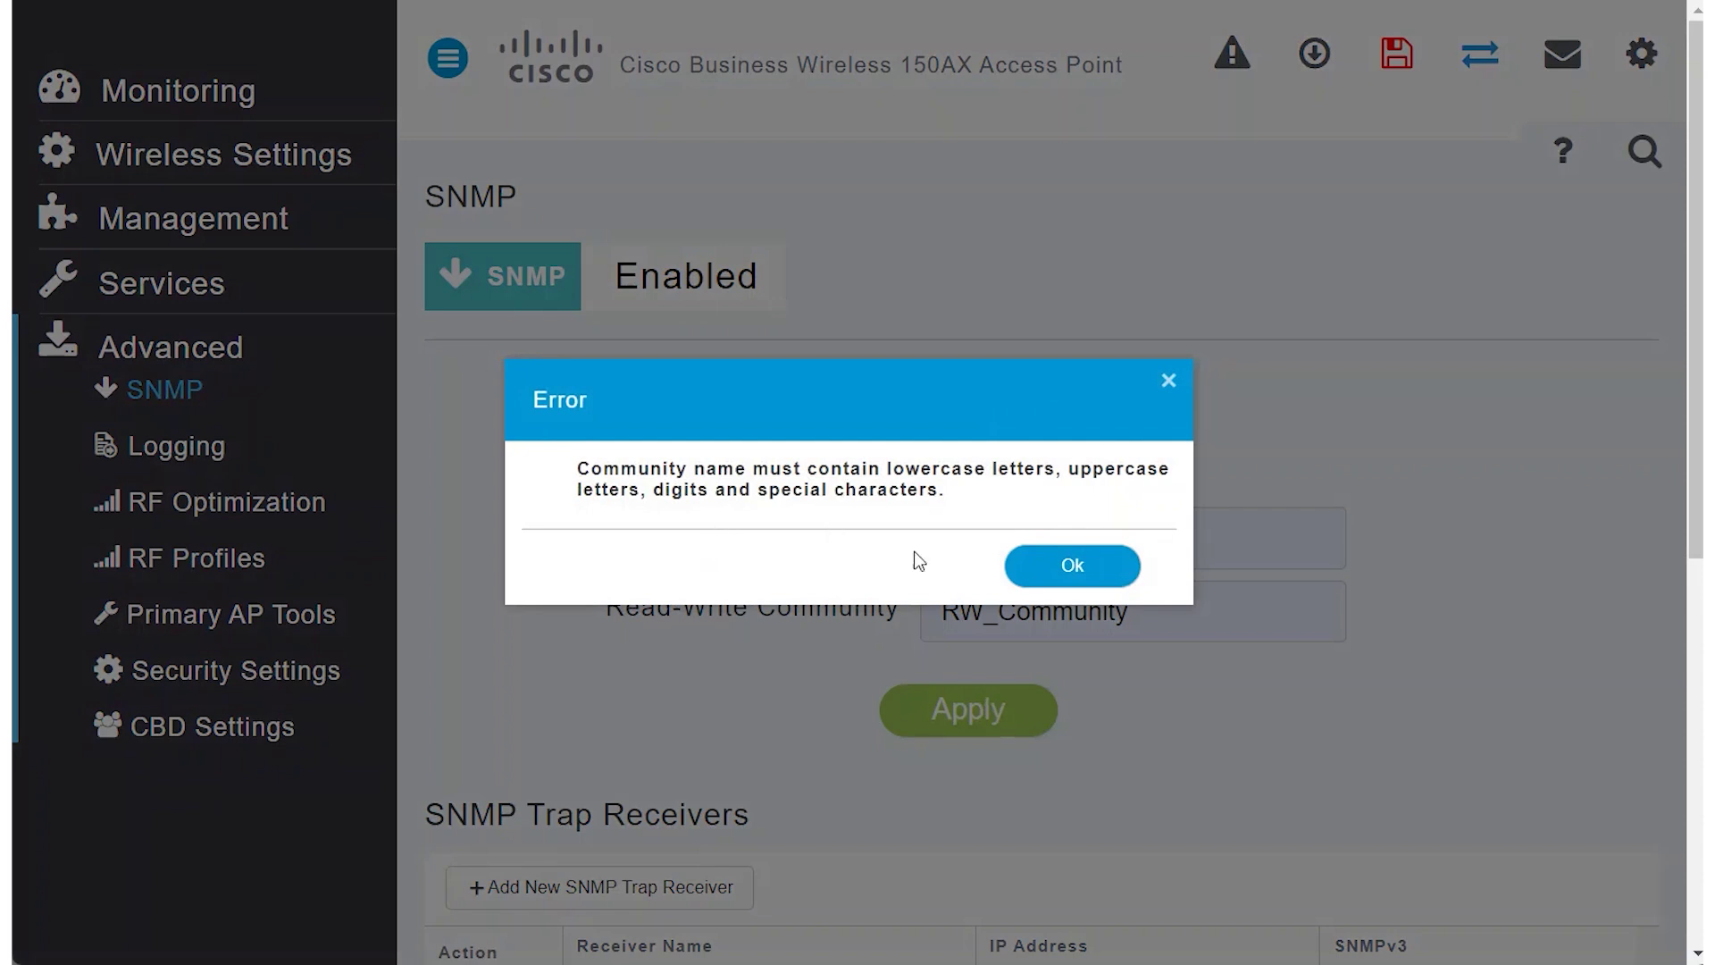
Step: Correct the community names to RO_Community1 and RW_Community1 and apply
click(1076, 572)
click(1162, 547)
text(1)
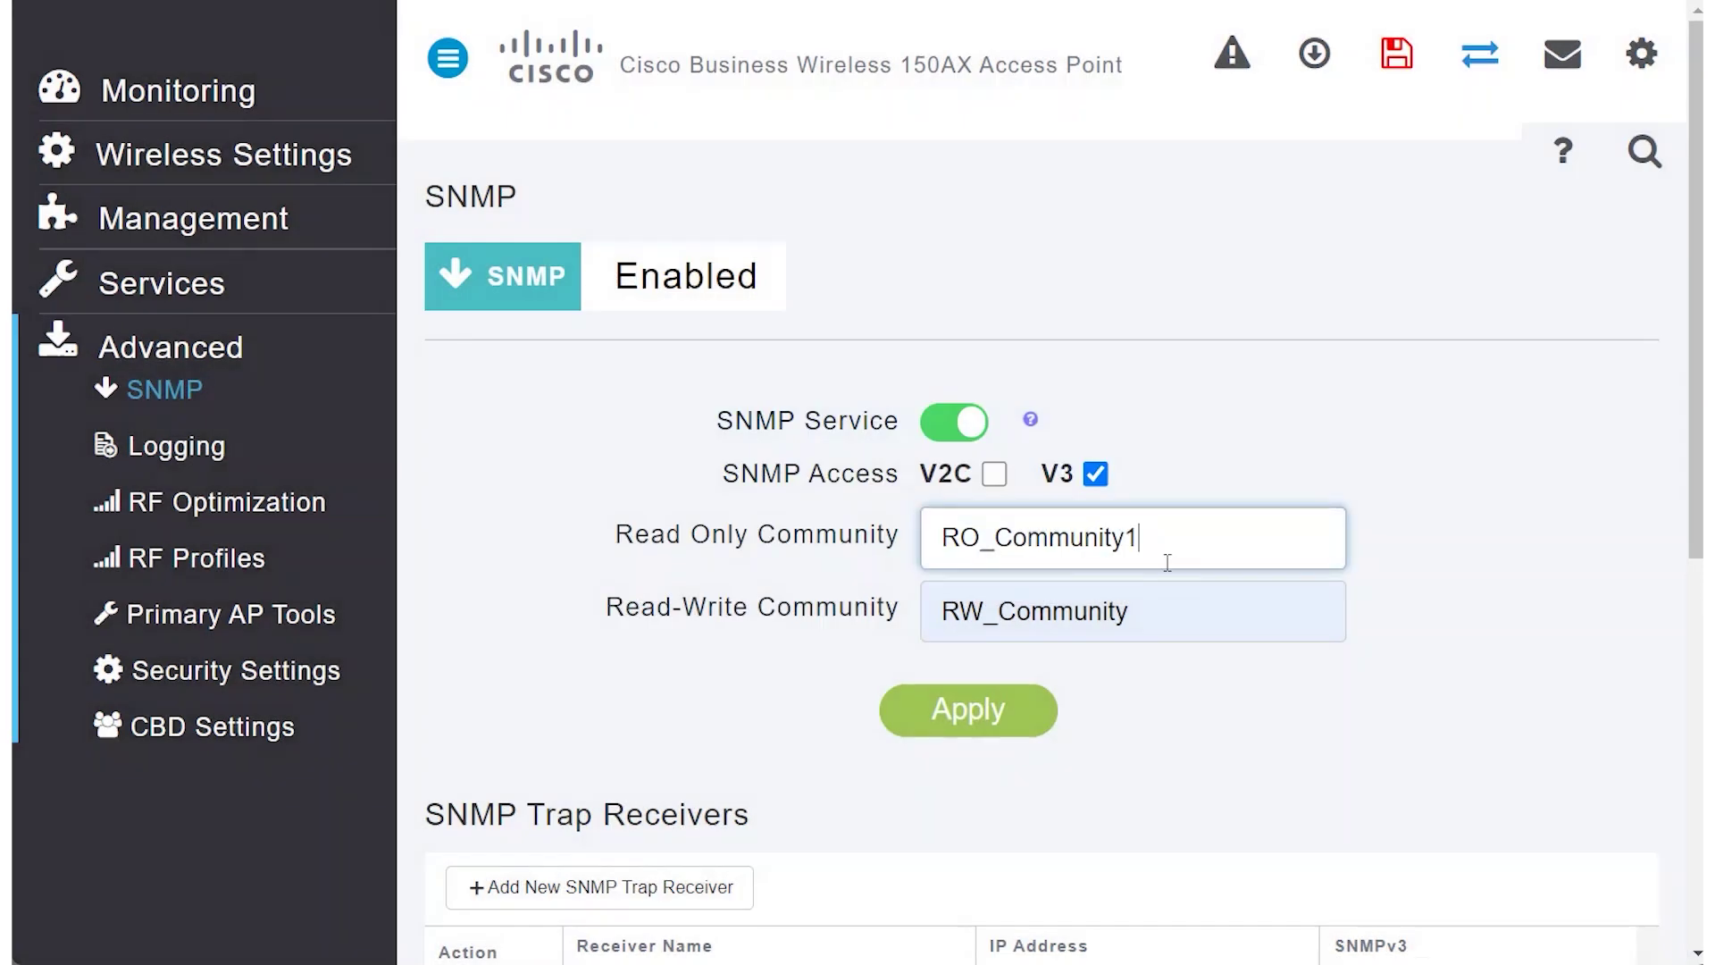
click(1159, 620)
text(1)
click(996, 710)
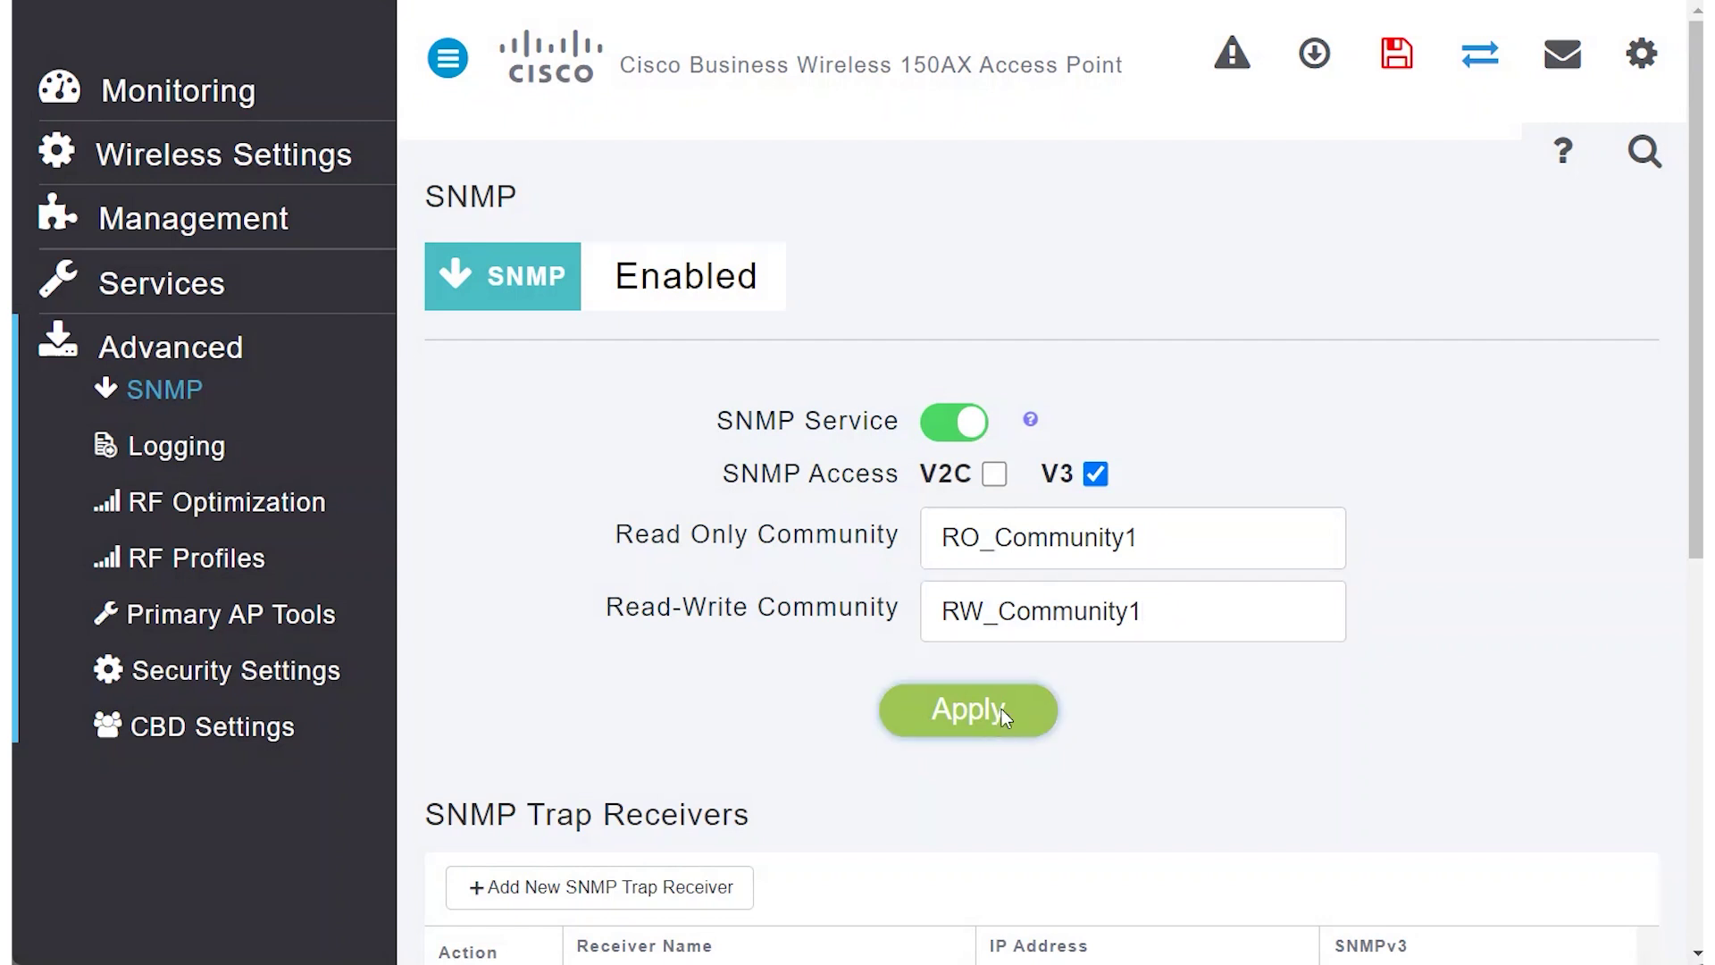
Step: Start a new SNMP v3 user and fill in the suggested user name
scroll(796, 720, down, 8)
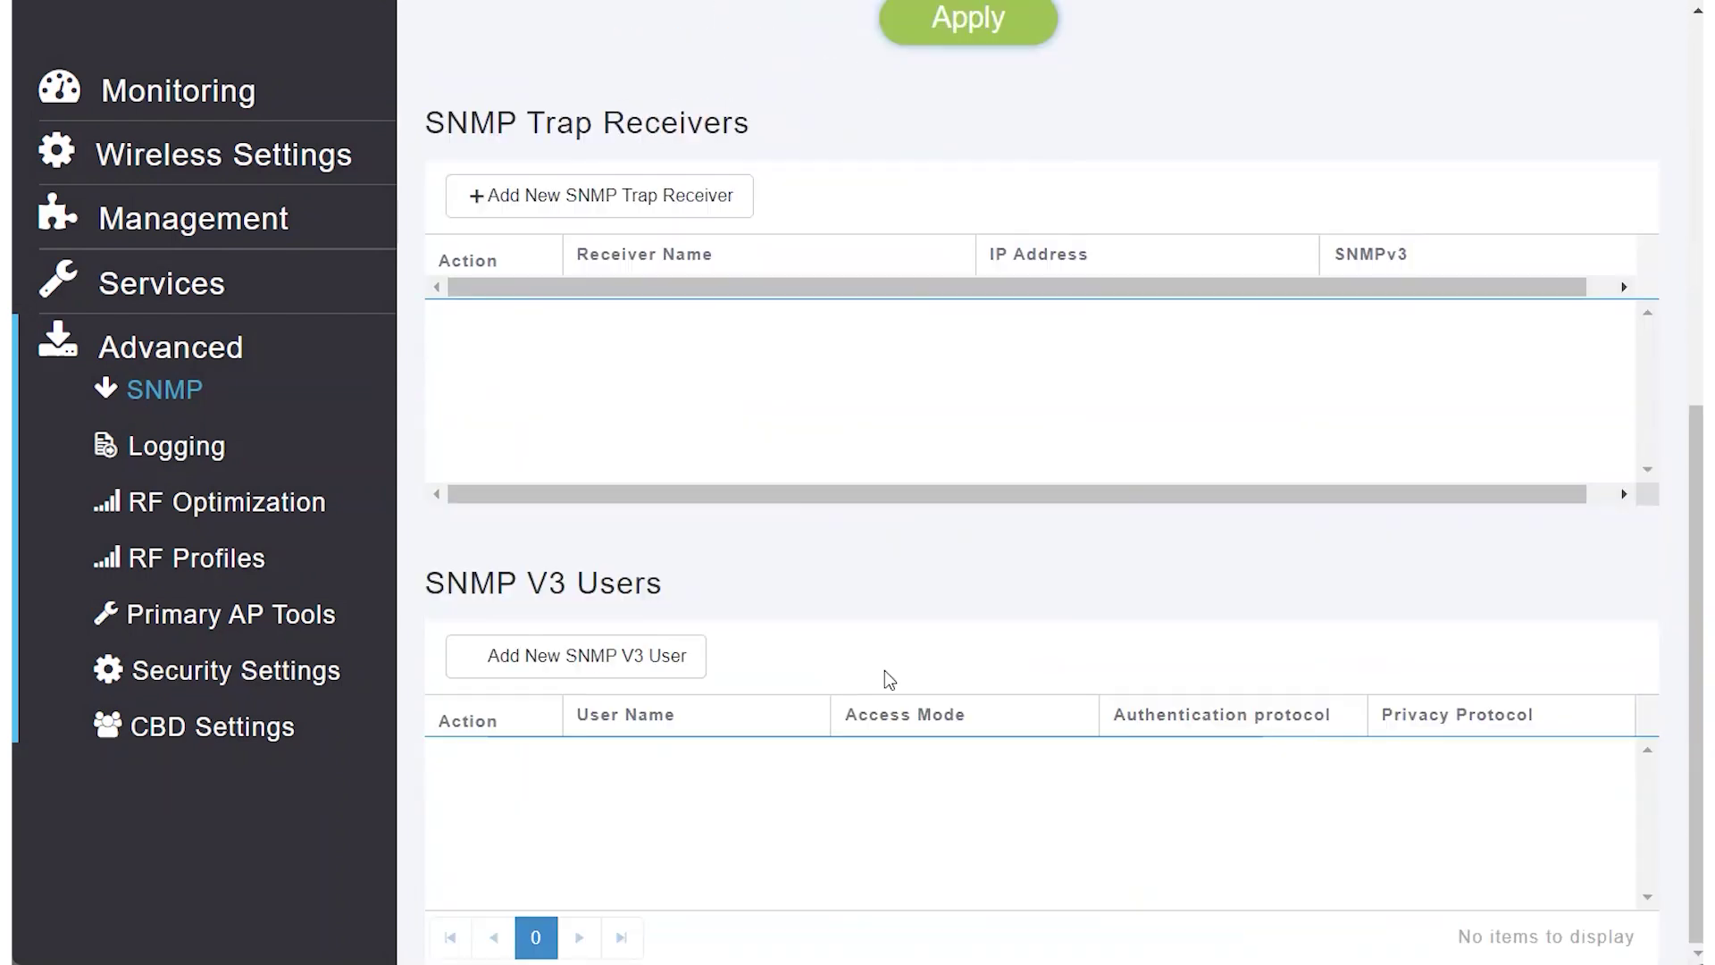
click(576, 661)
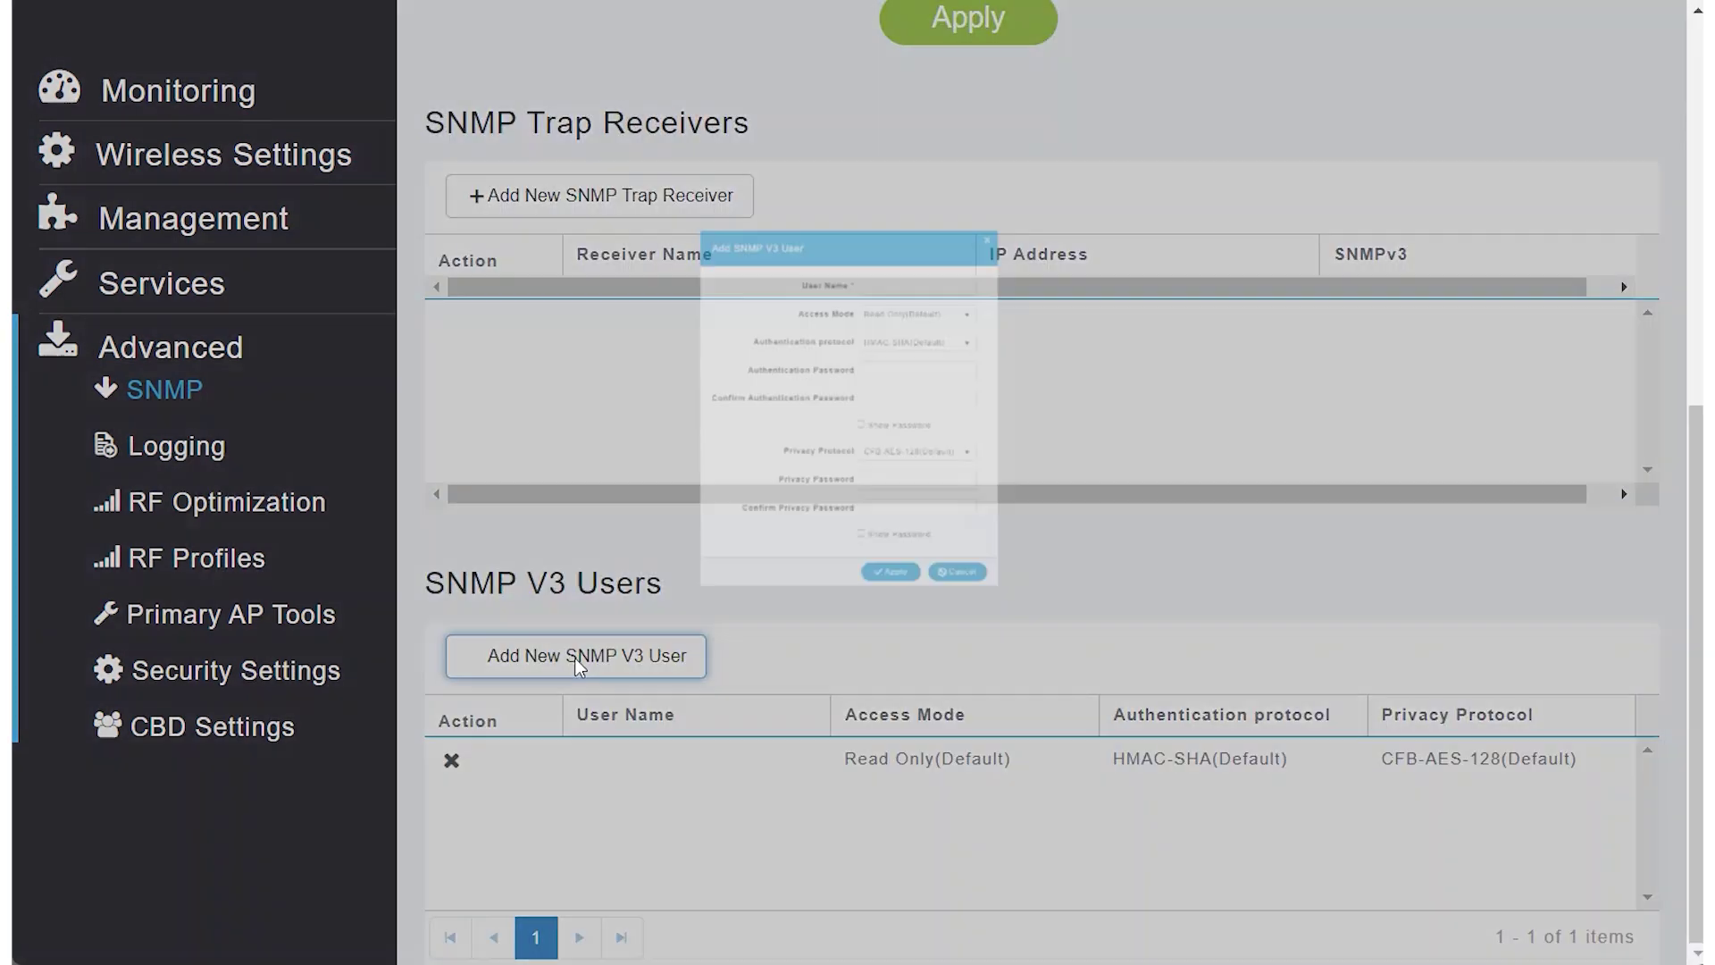
click(915, 142)
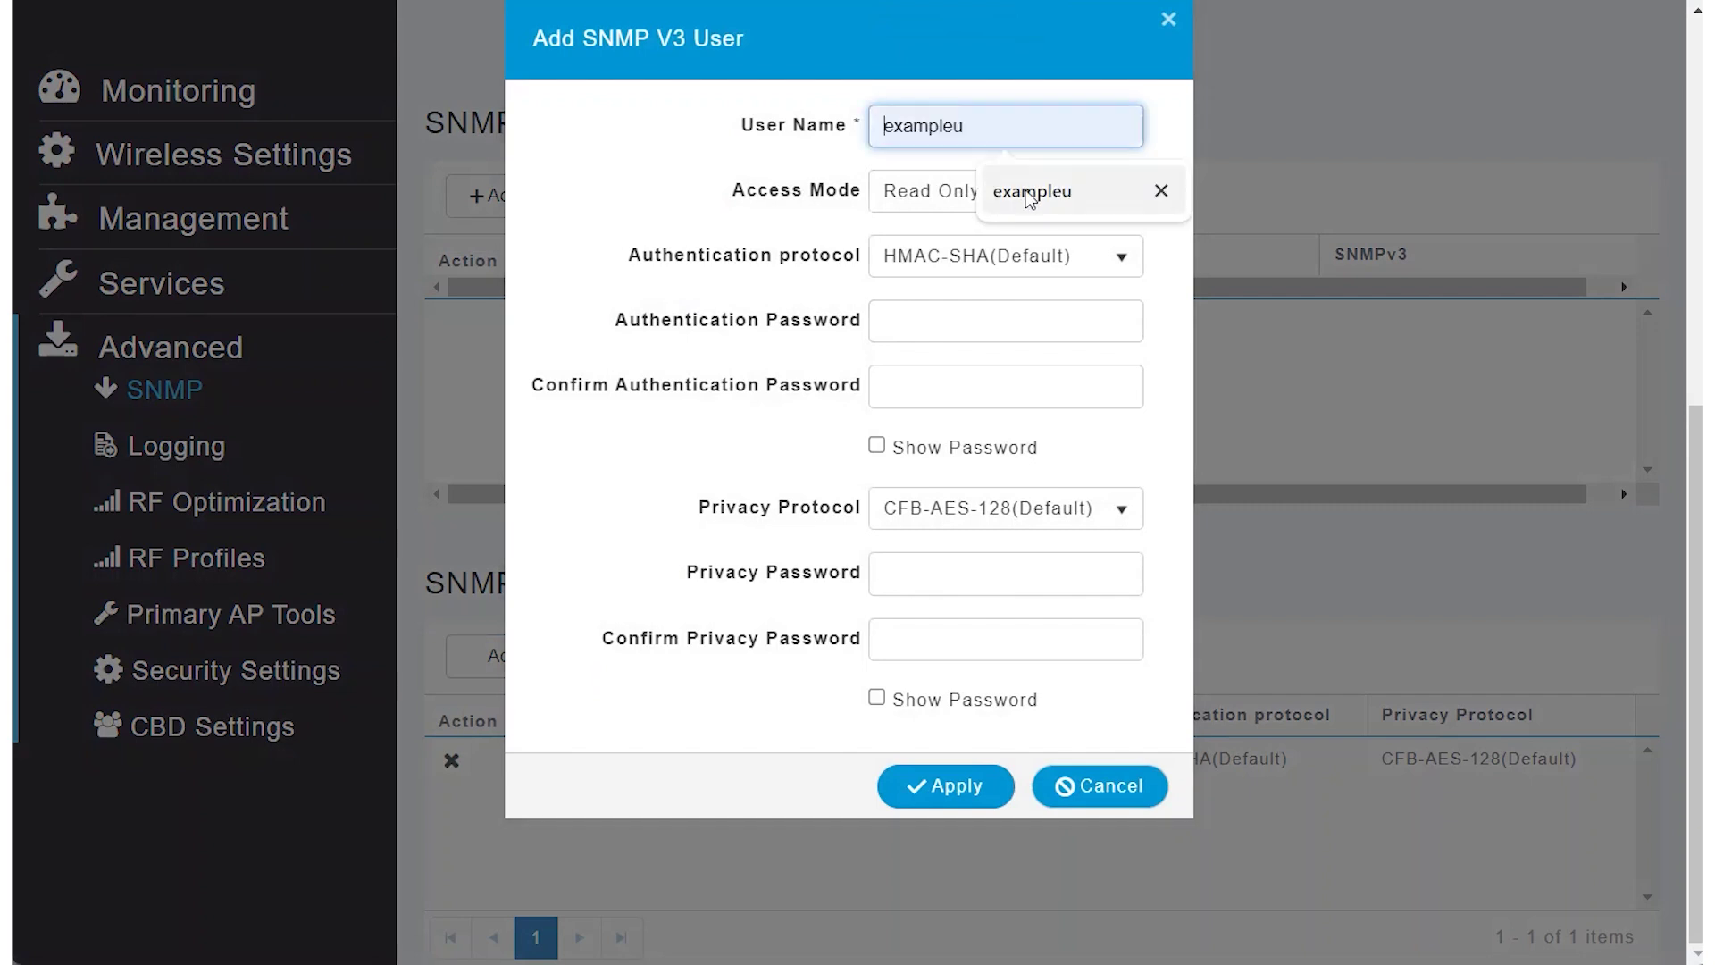
click(1028, 197)
Step: Enter matching authentication and privacy passwords and save the read-only v3 user
click(997, 320)
key(ctrl+v)
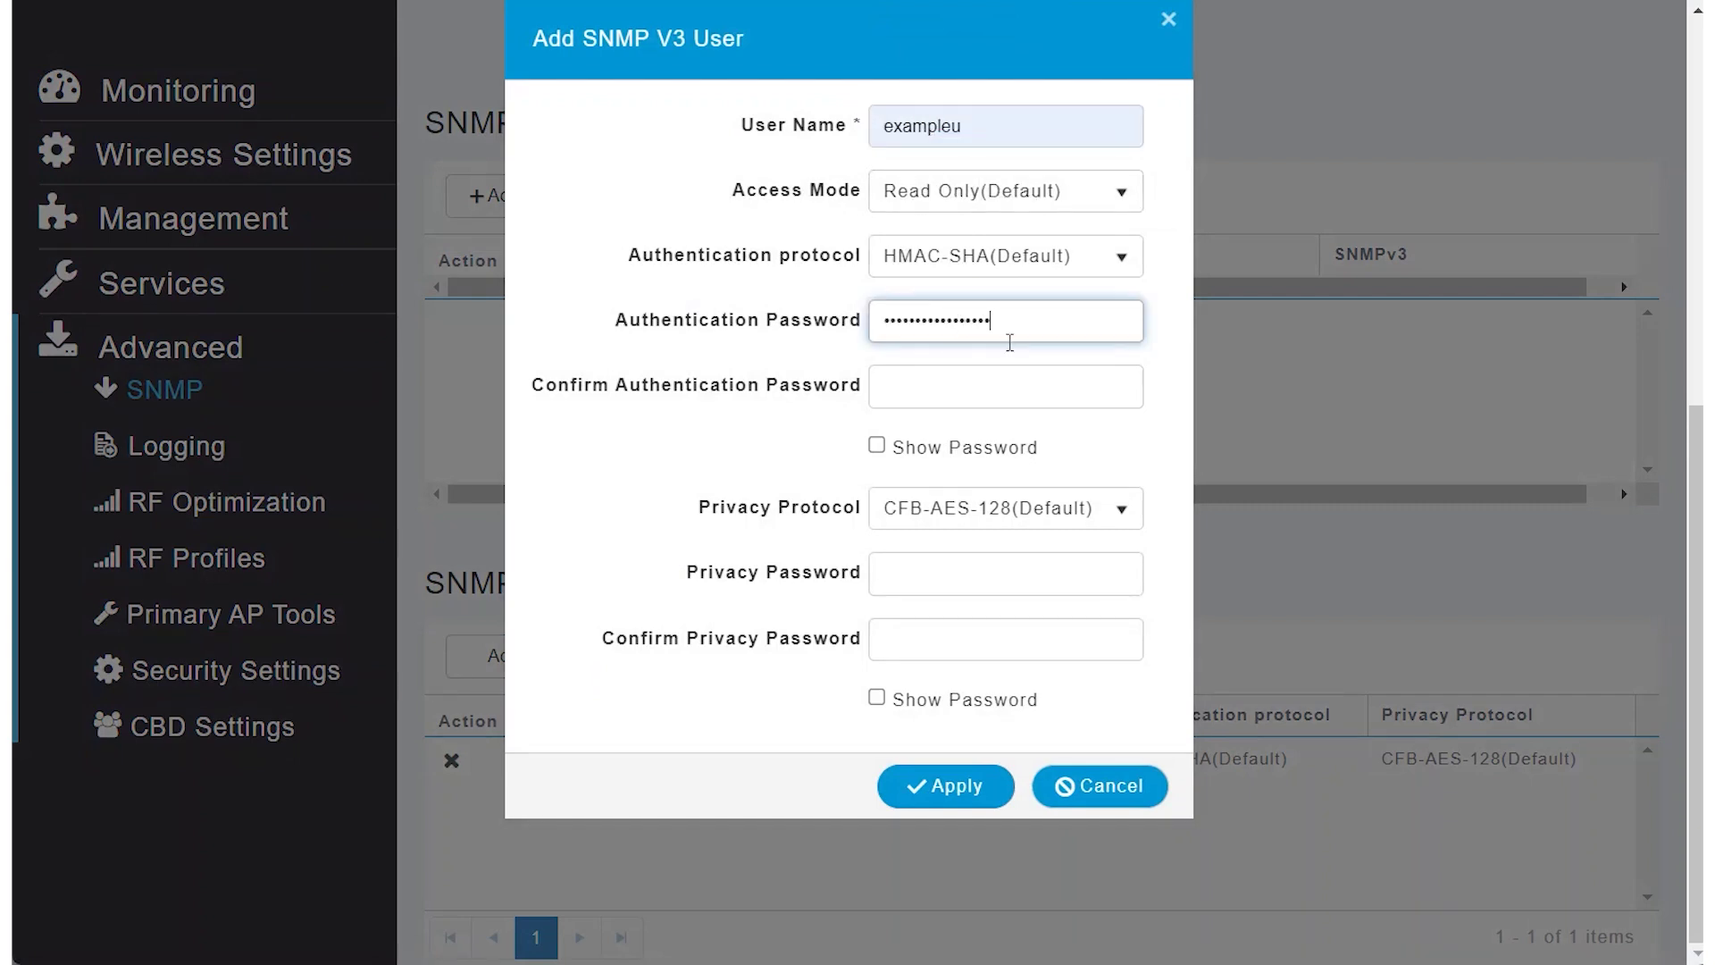
click(999, 392)
key(ctrl+v)
click(918, 572)
key(ctrl+v)
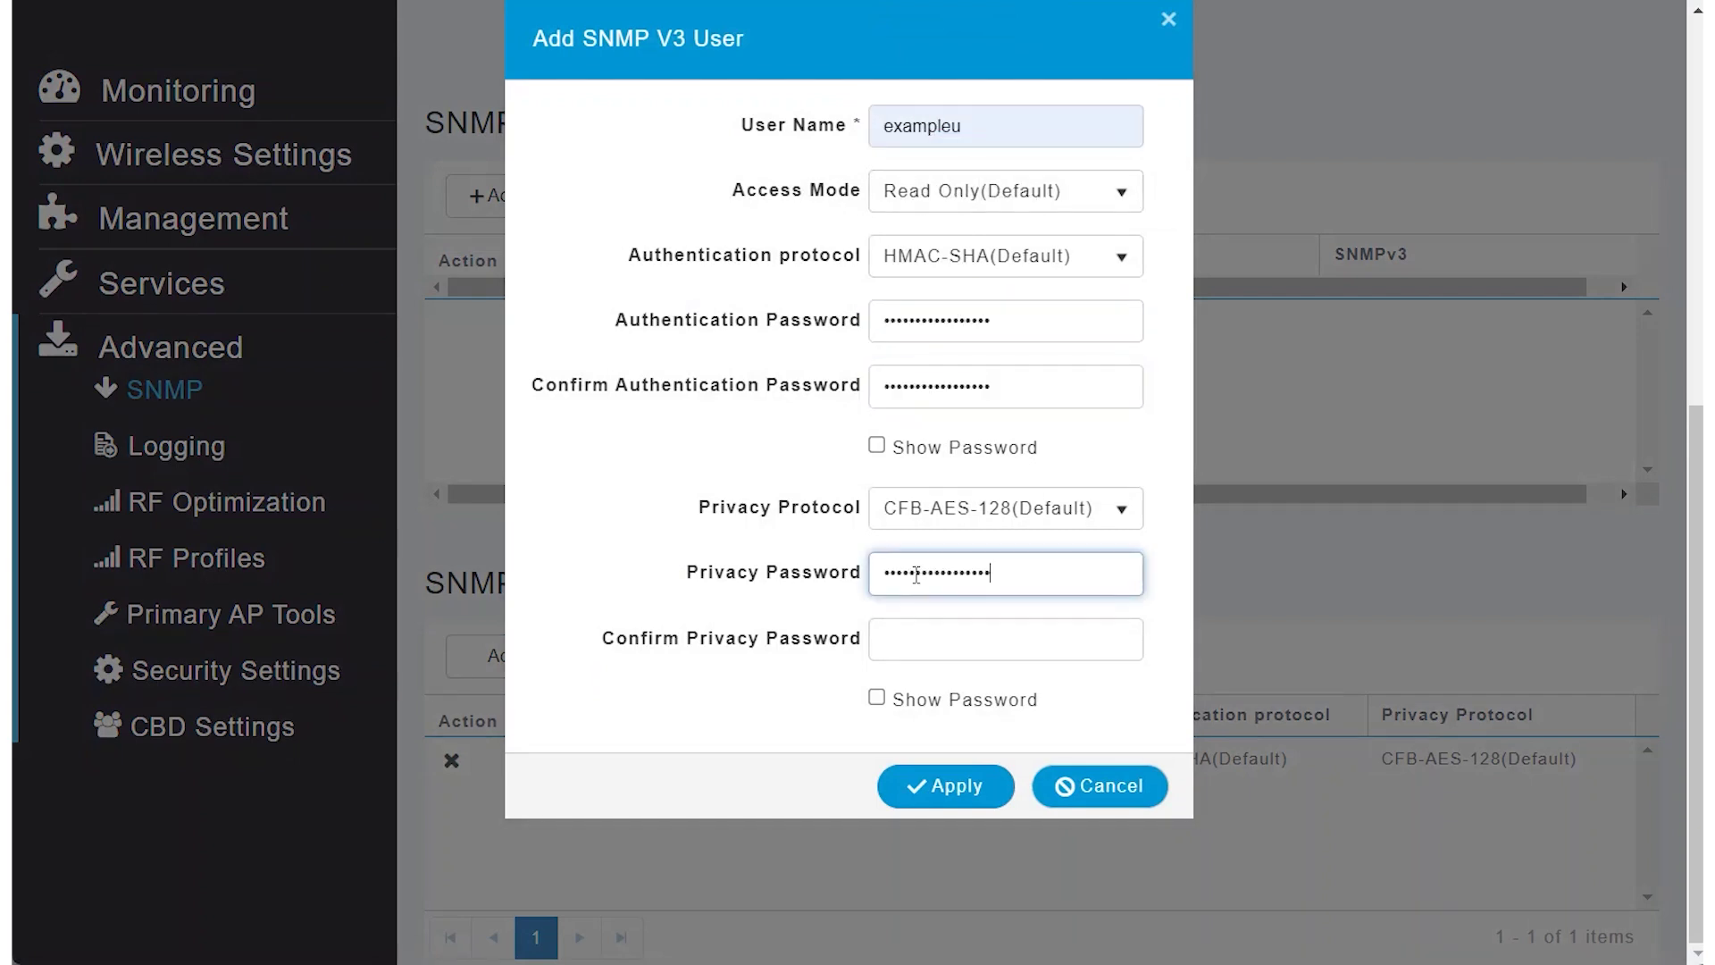
click(918, 645)
key(ctrl+v)
click(970, 788)
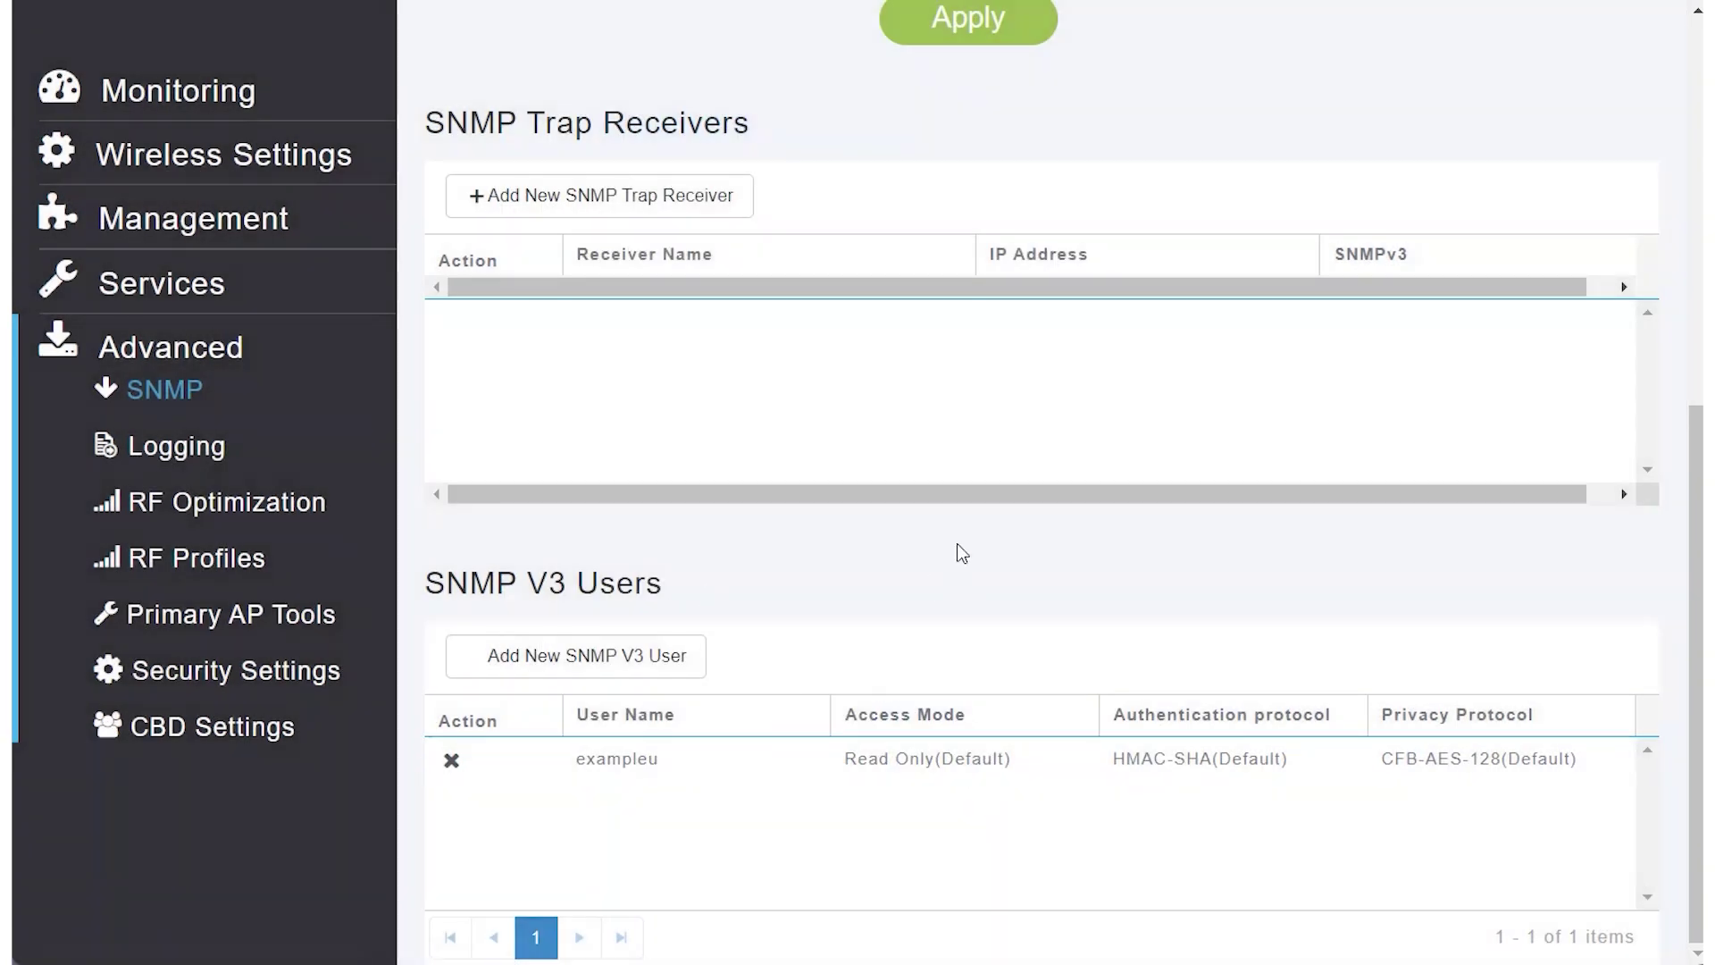
scroll(904, 549, up, 2)
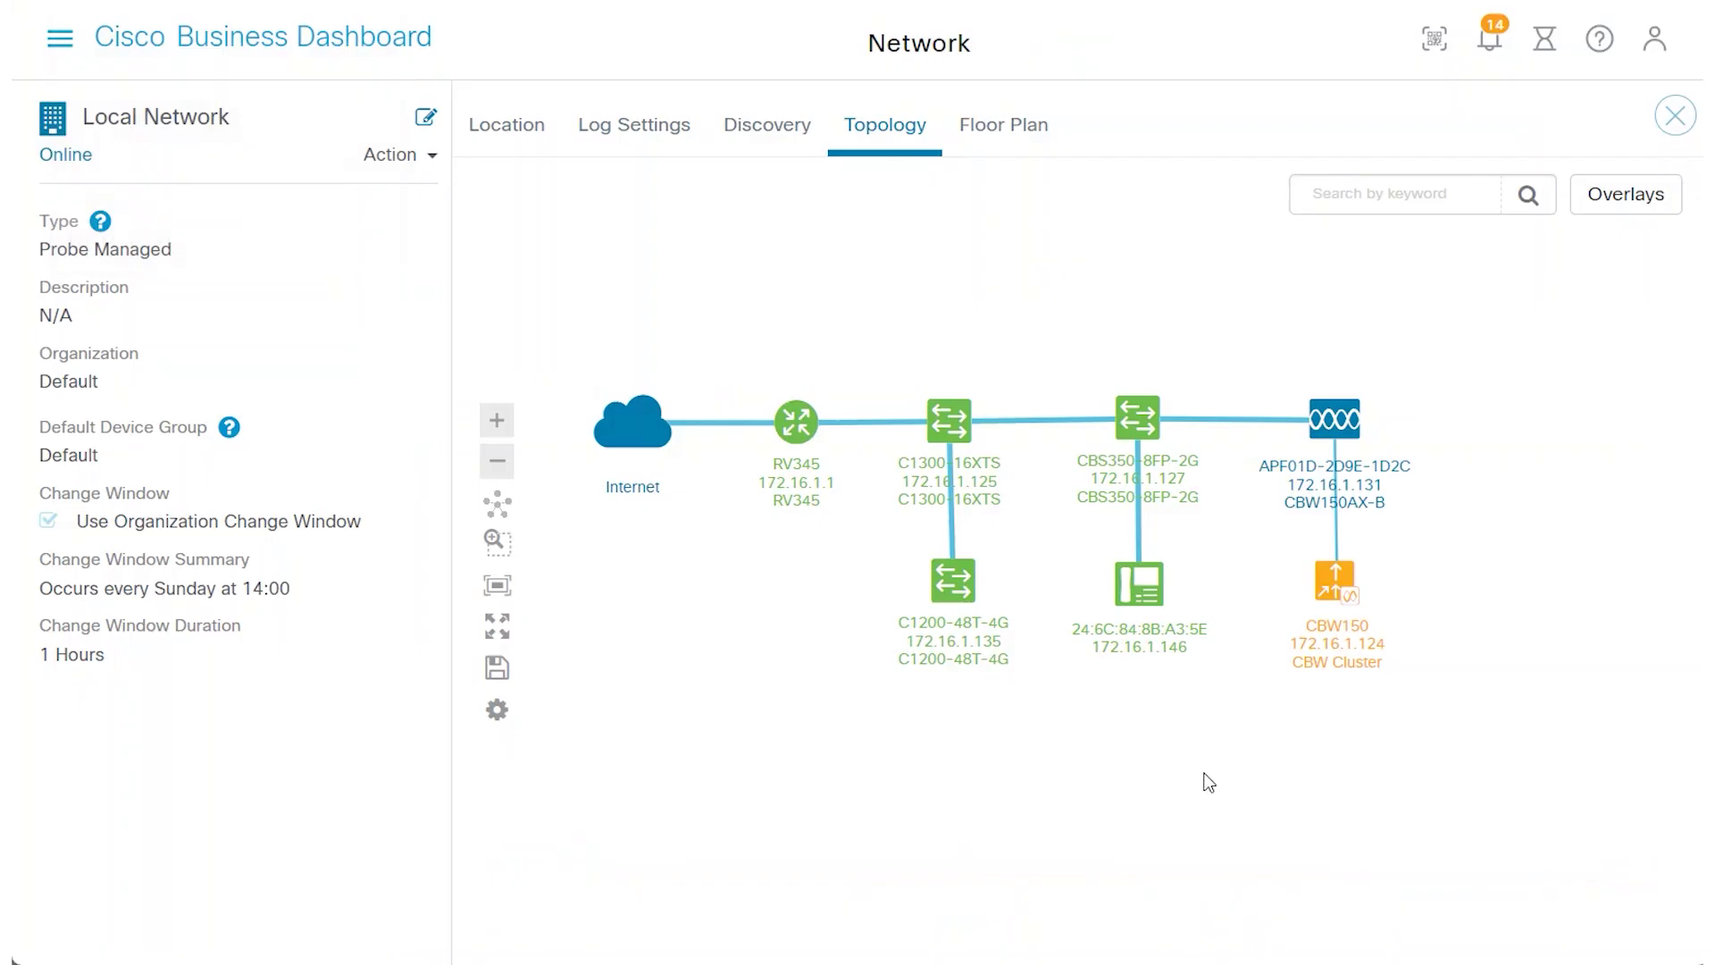
click(1337, 594)
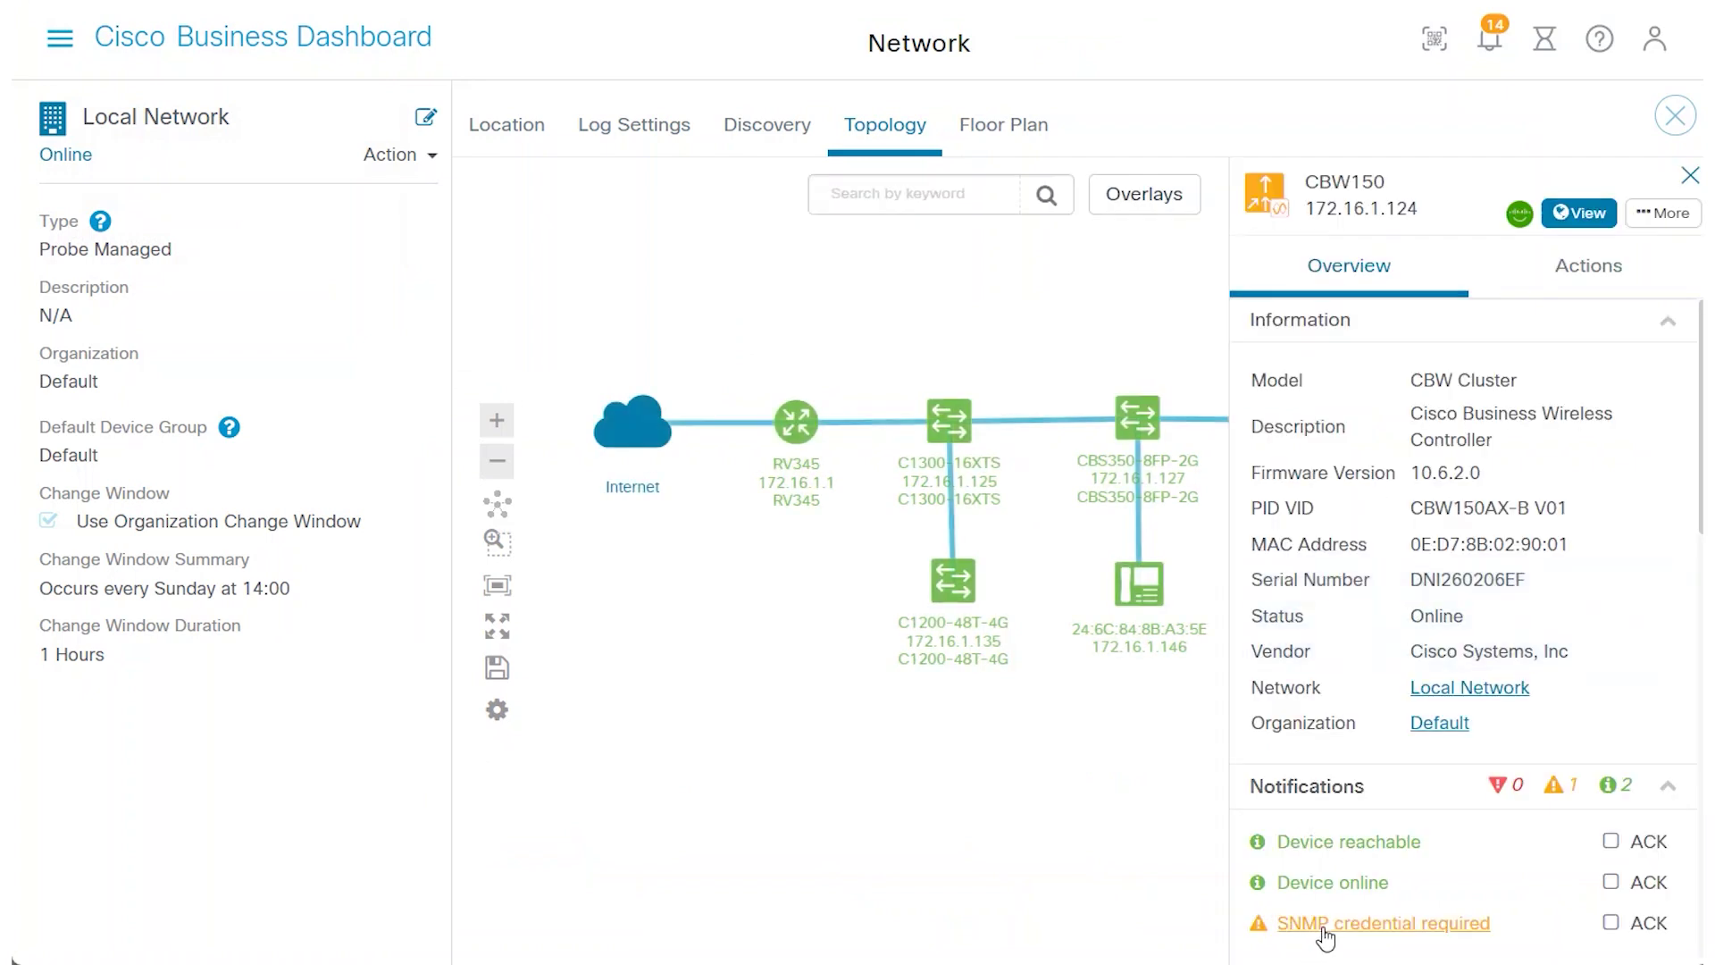
click(963, 877)
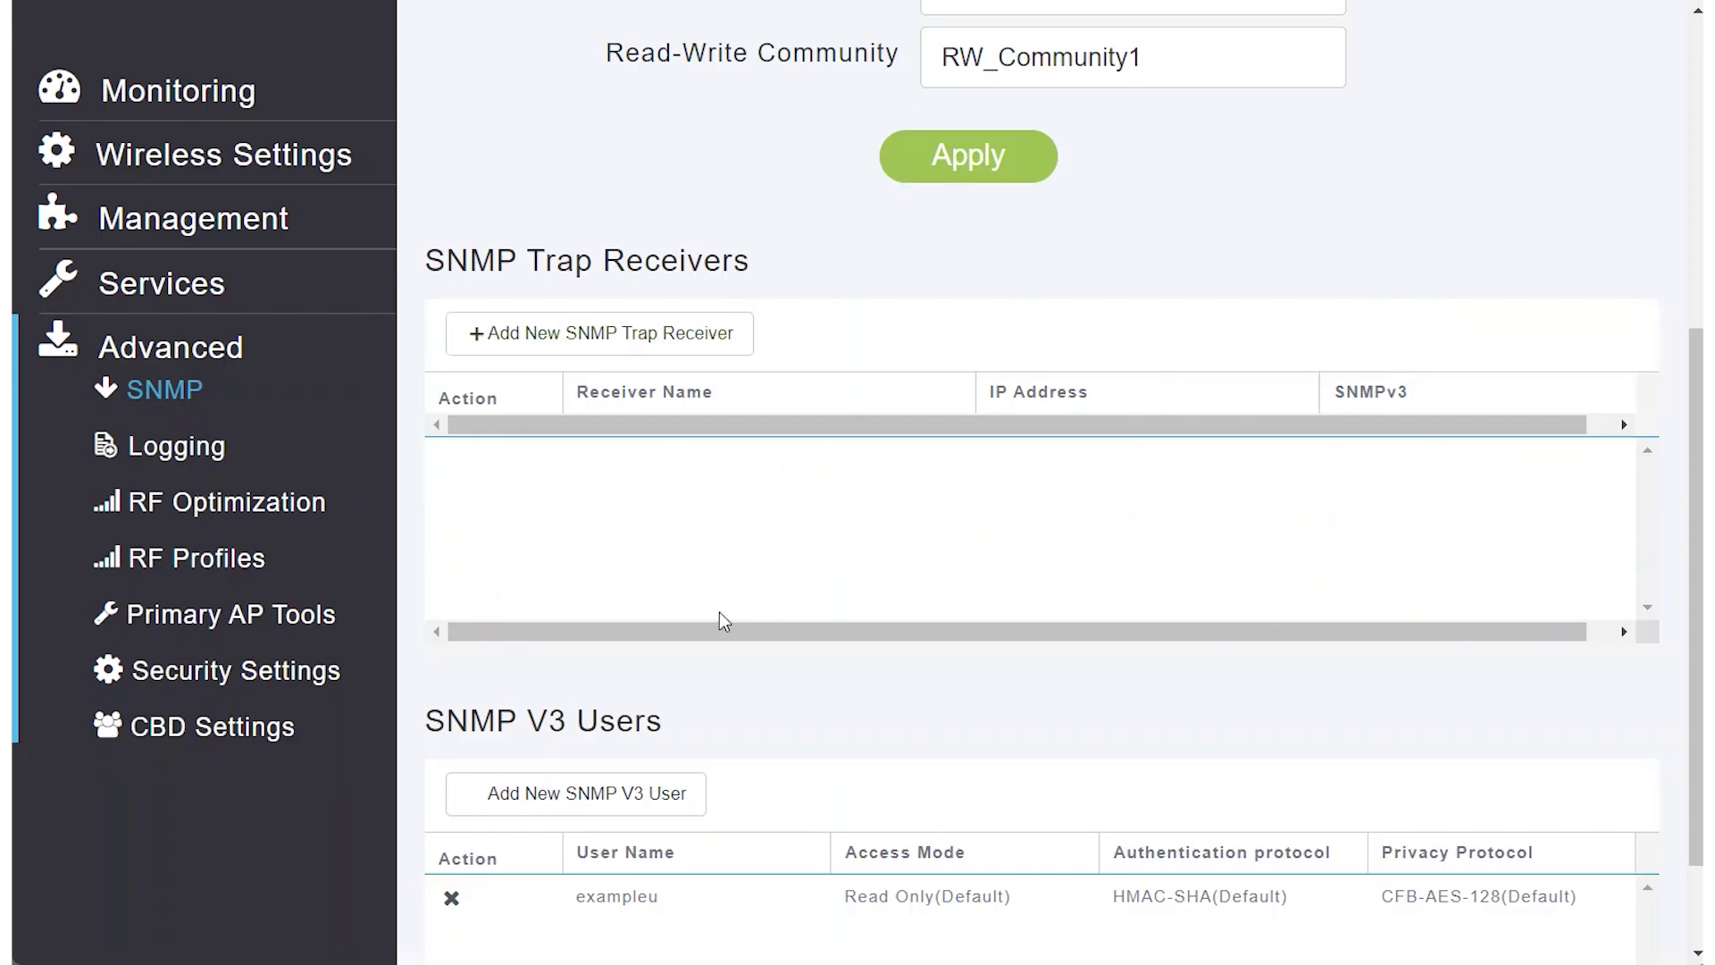
Step: Review the Logging syslog levels, keep Notifications (5), then move to RF Optimization
scroll(720, 613, up, 4)
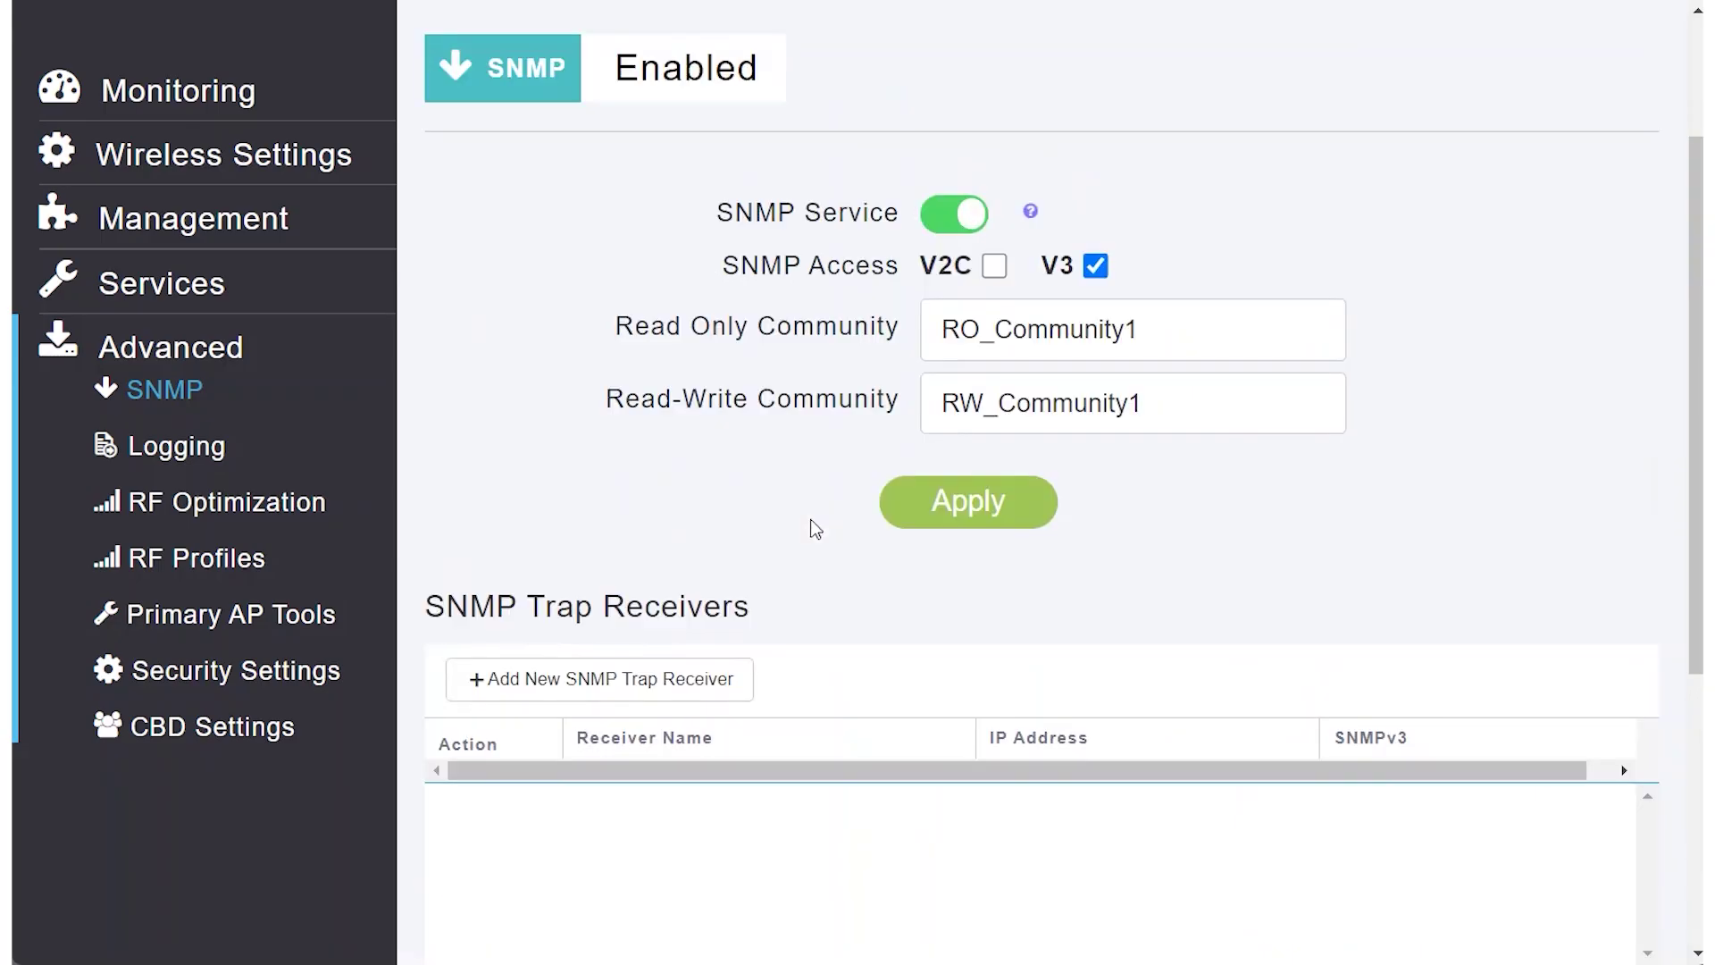
scroll(816, 529, up, 2)
click(174, 454)
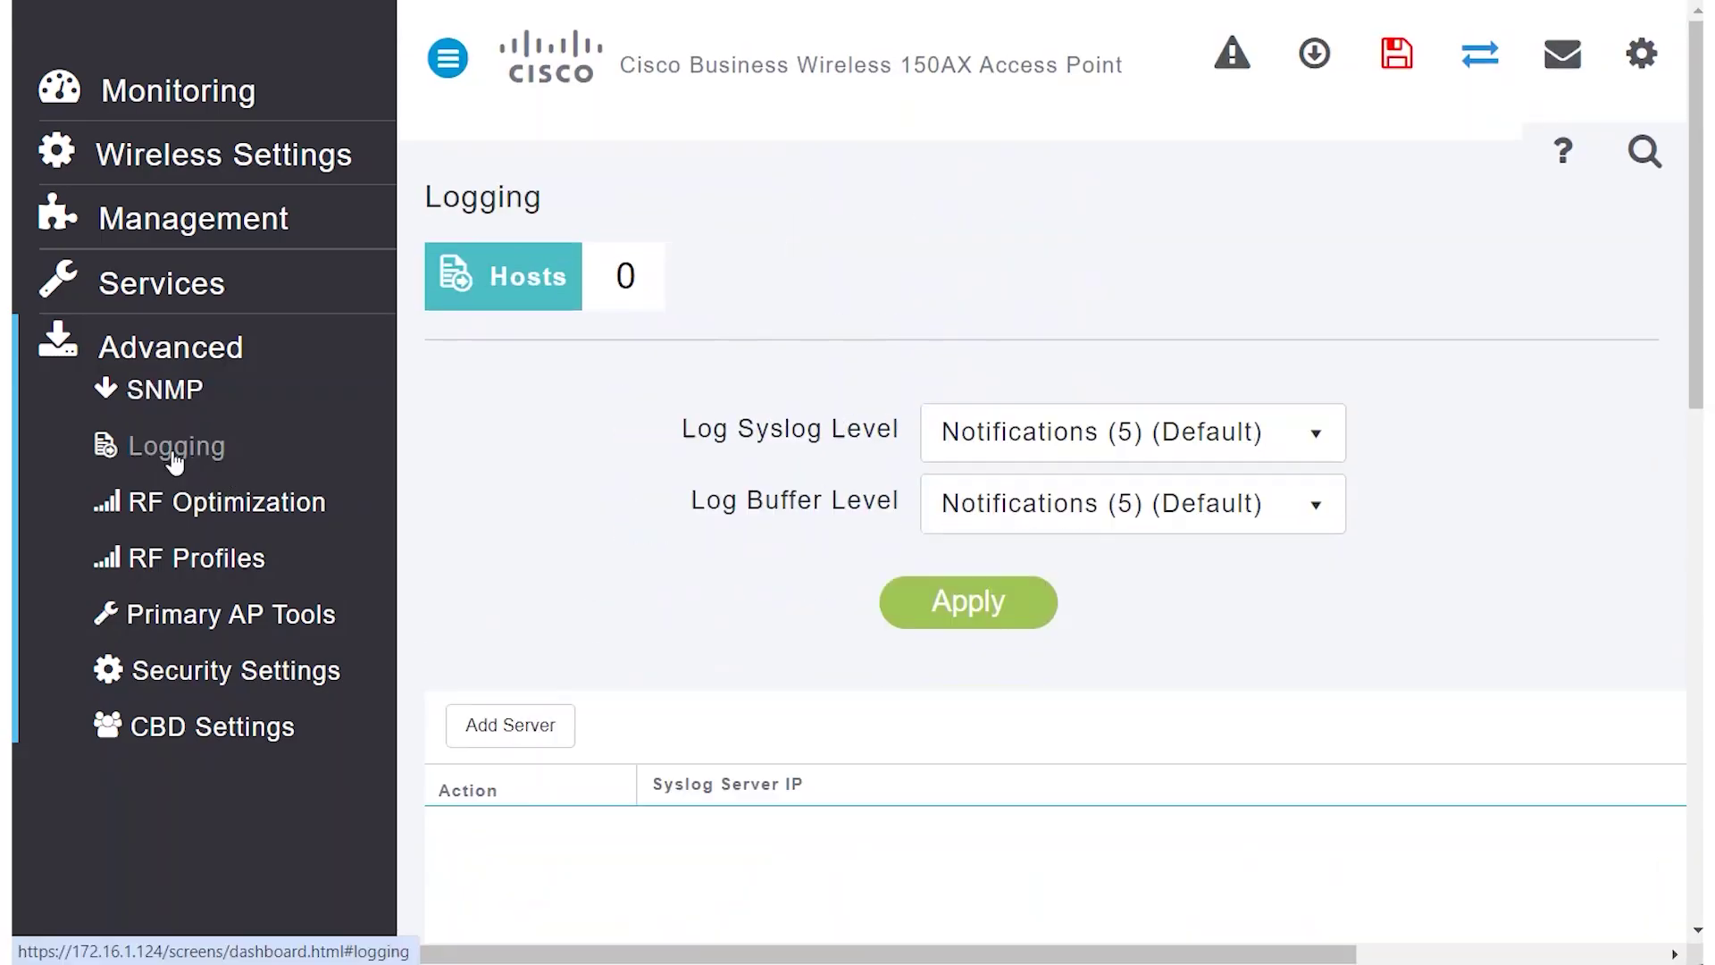
click(1319, 435)
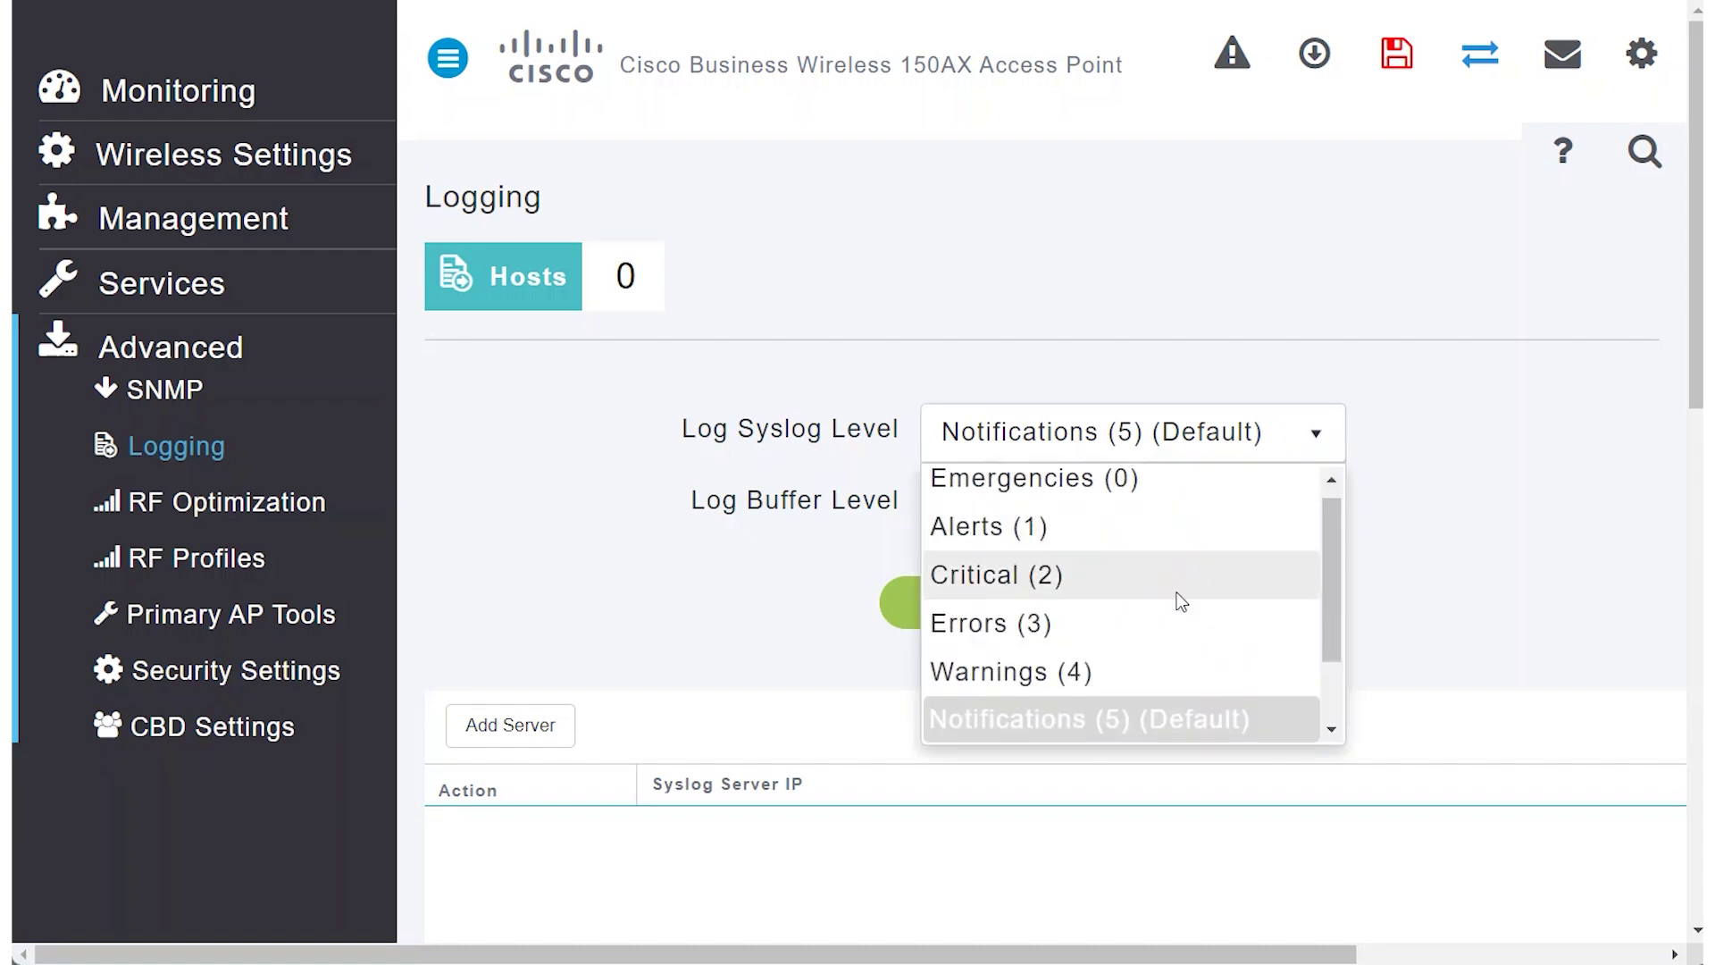
drag(1326, 552, 1329, 640)
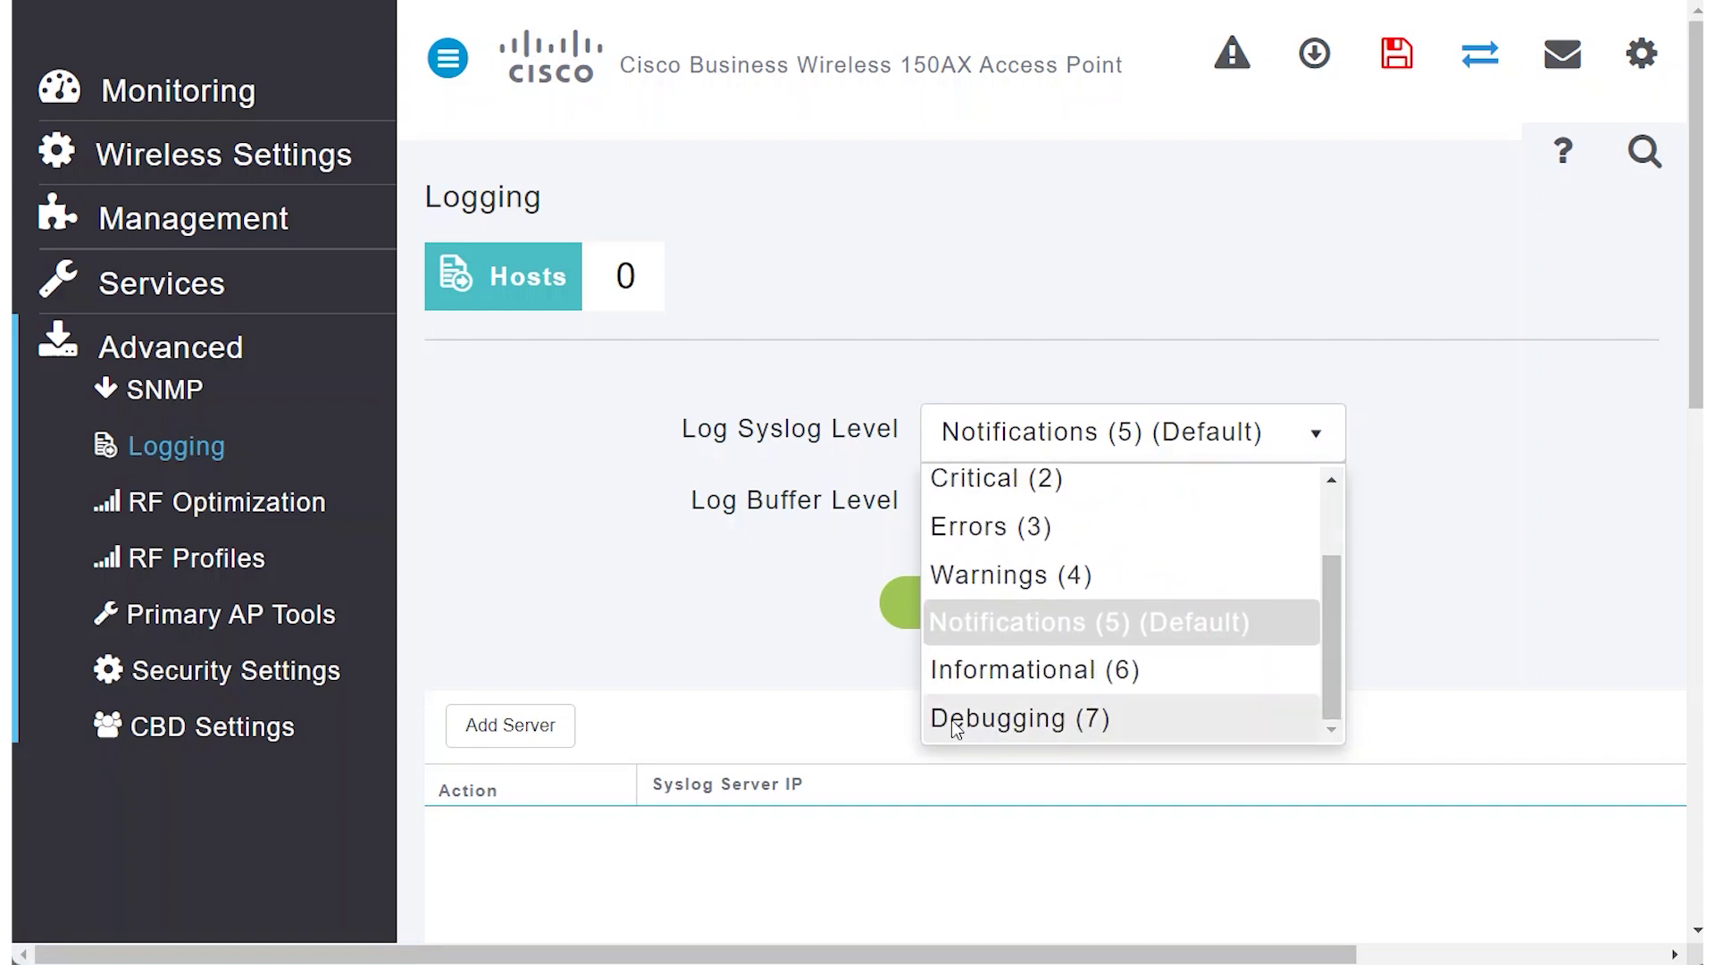
click(695, 636)
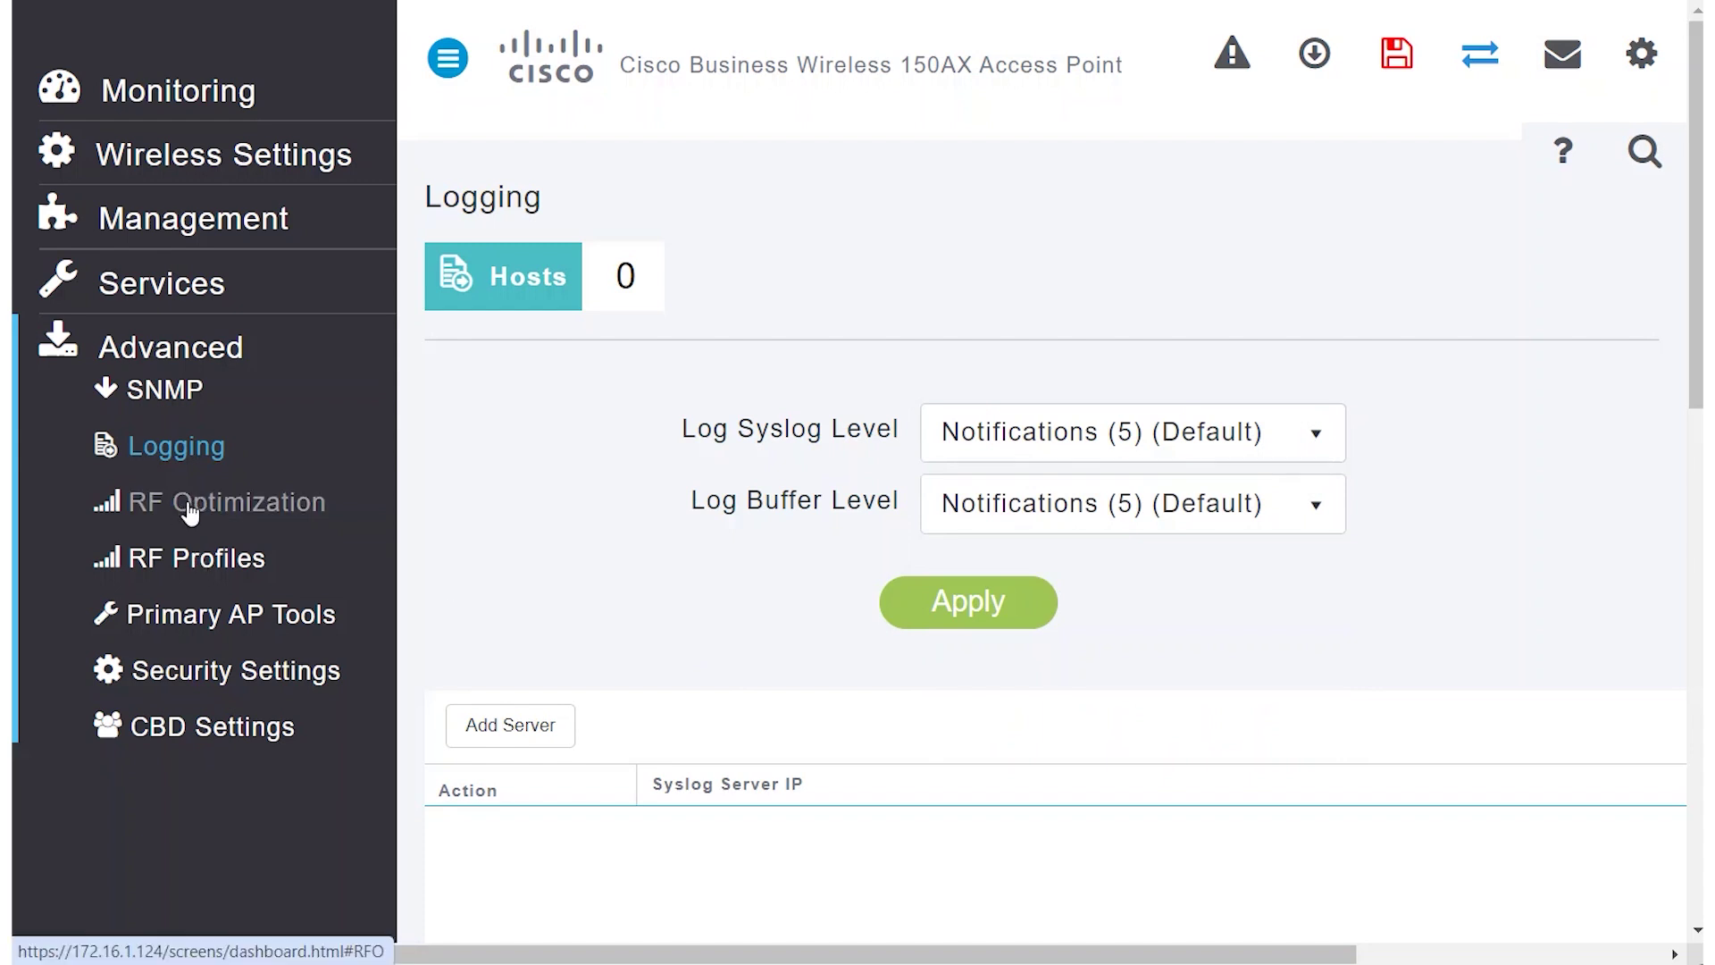
click(190, 511)
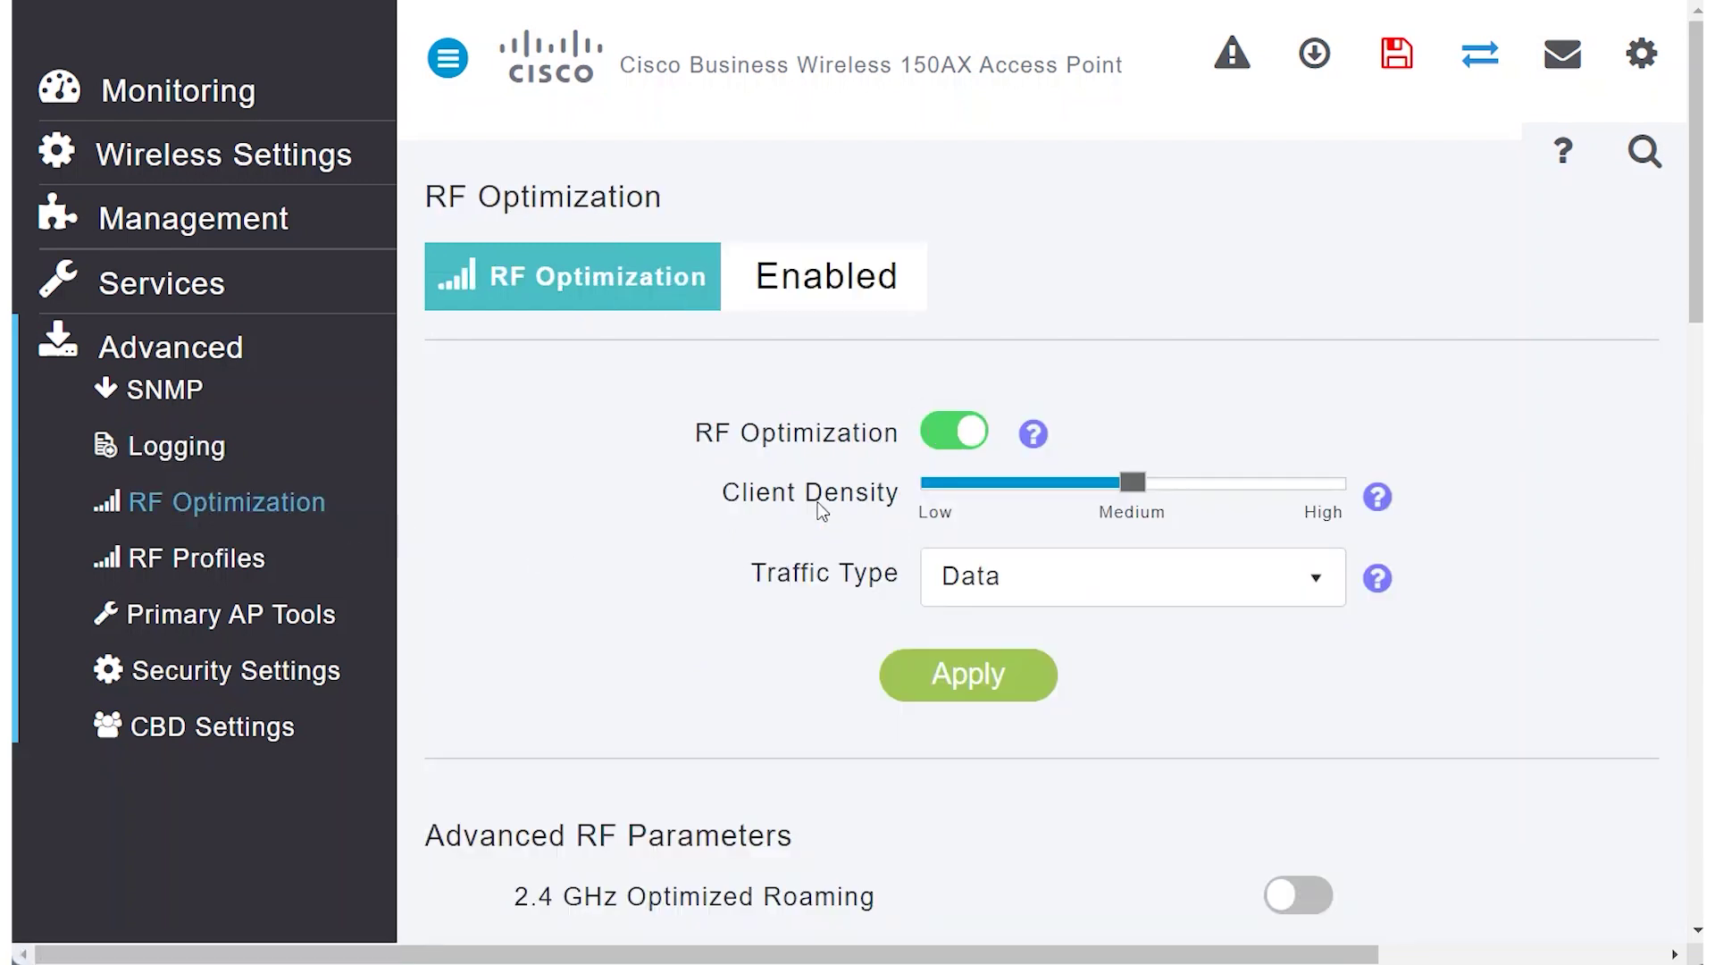
Step: Try Low, Medium and High client density, then settle on Medium with Data traffic type
drag(1132, 483, 942, 497)
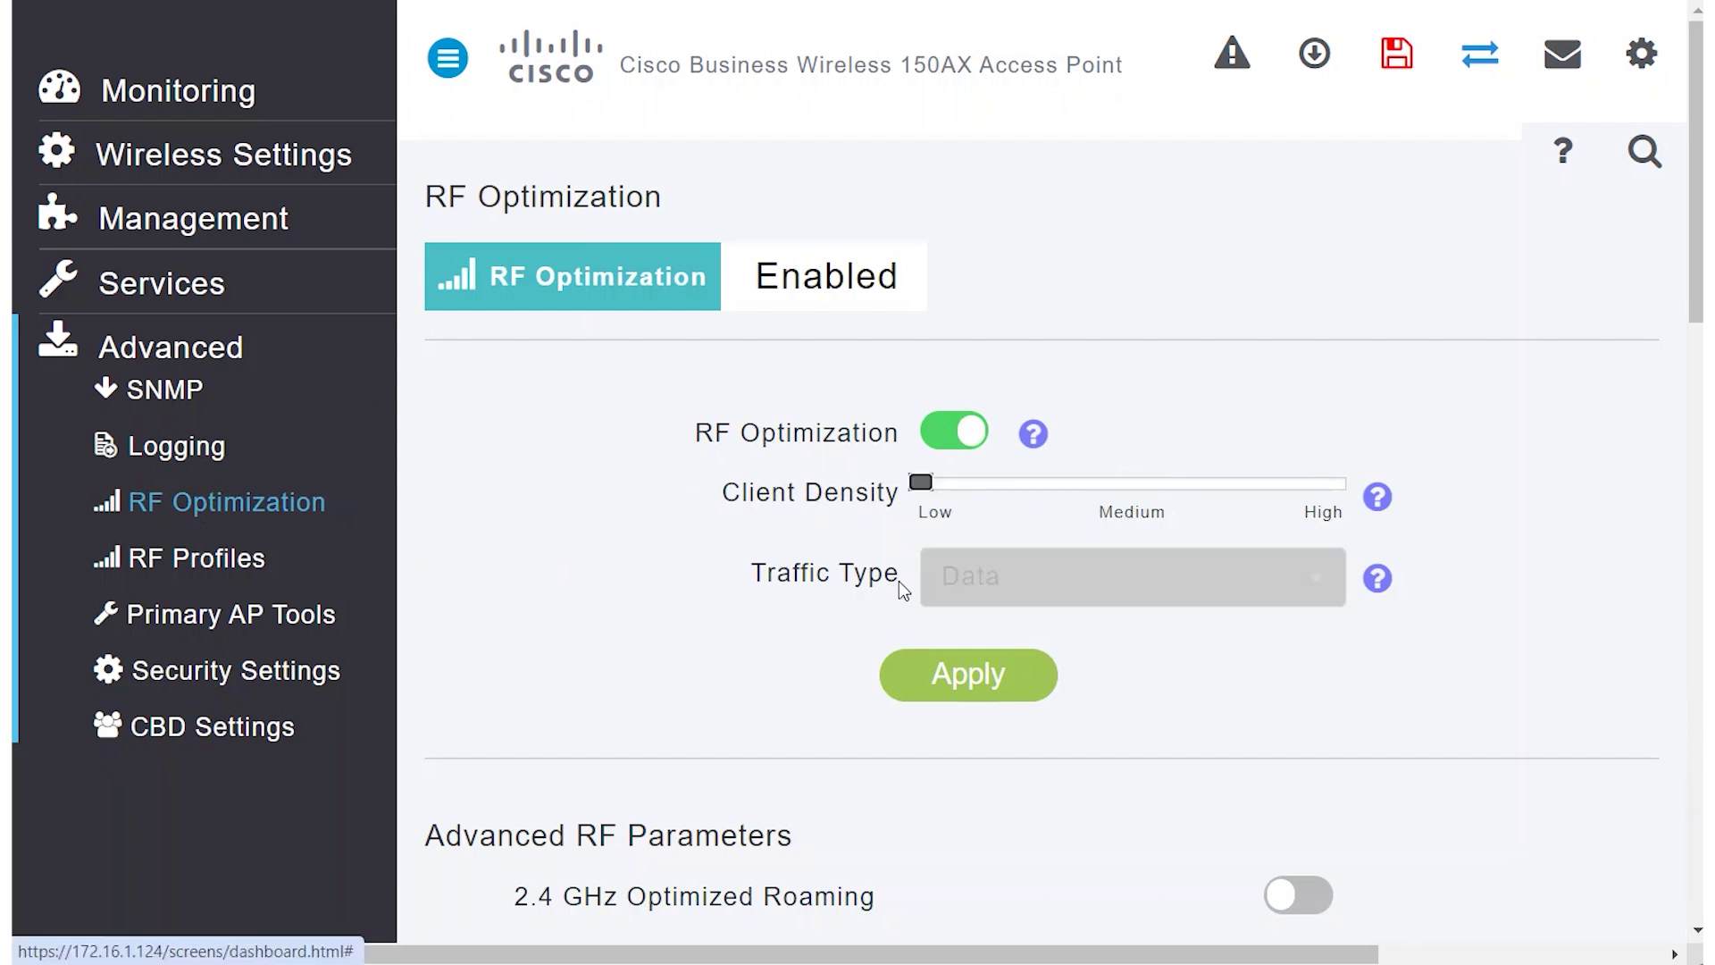
click(1076, 493)
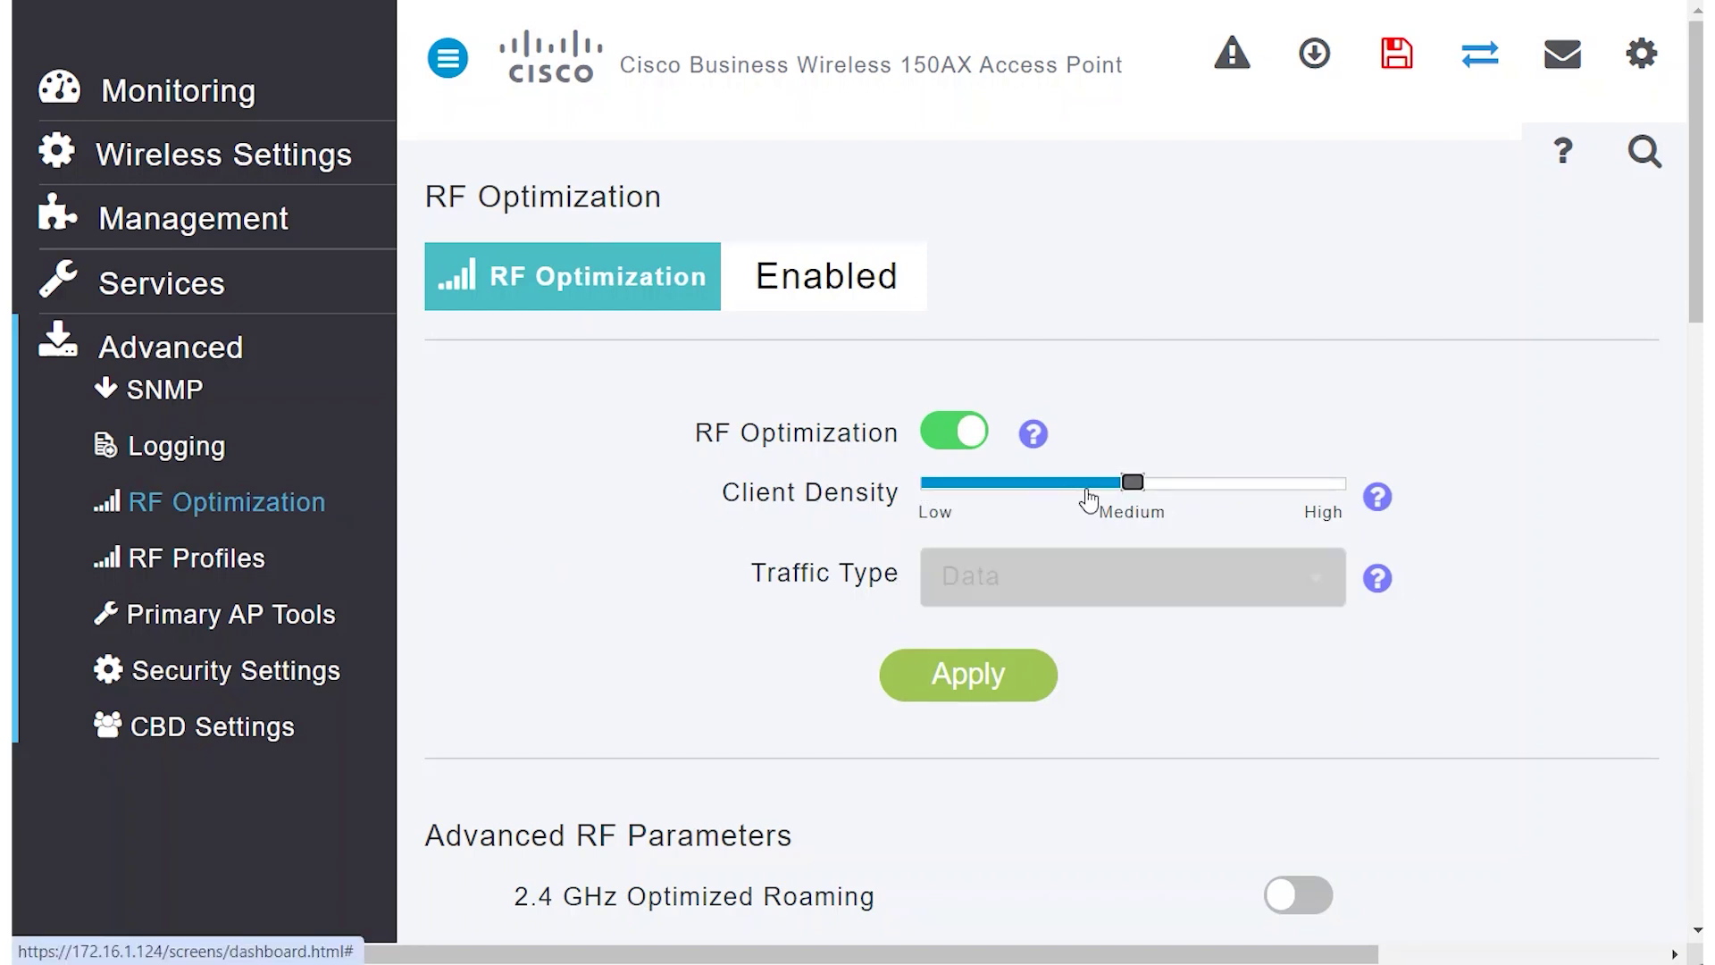
click(1275, 493)
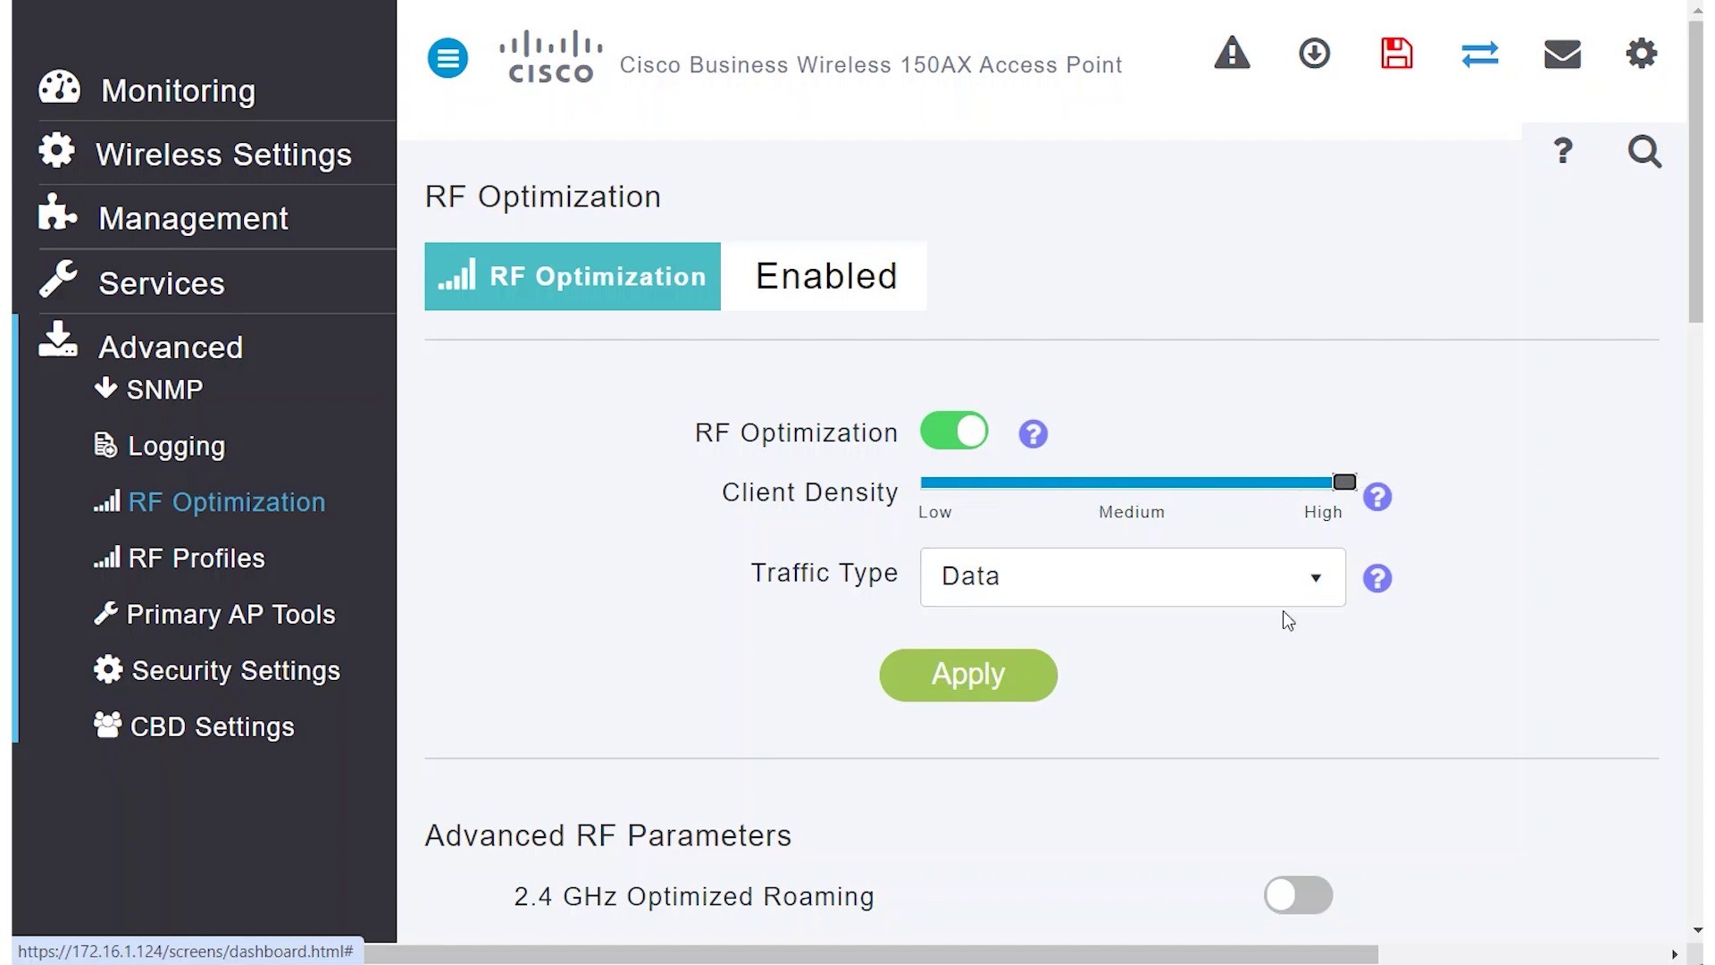
click(1317, 588)
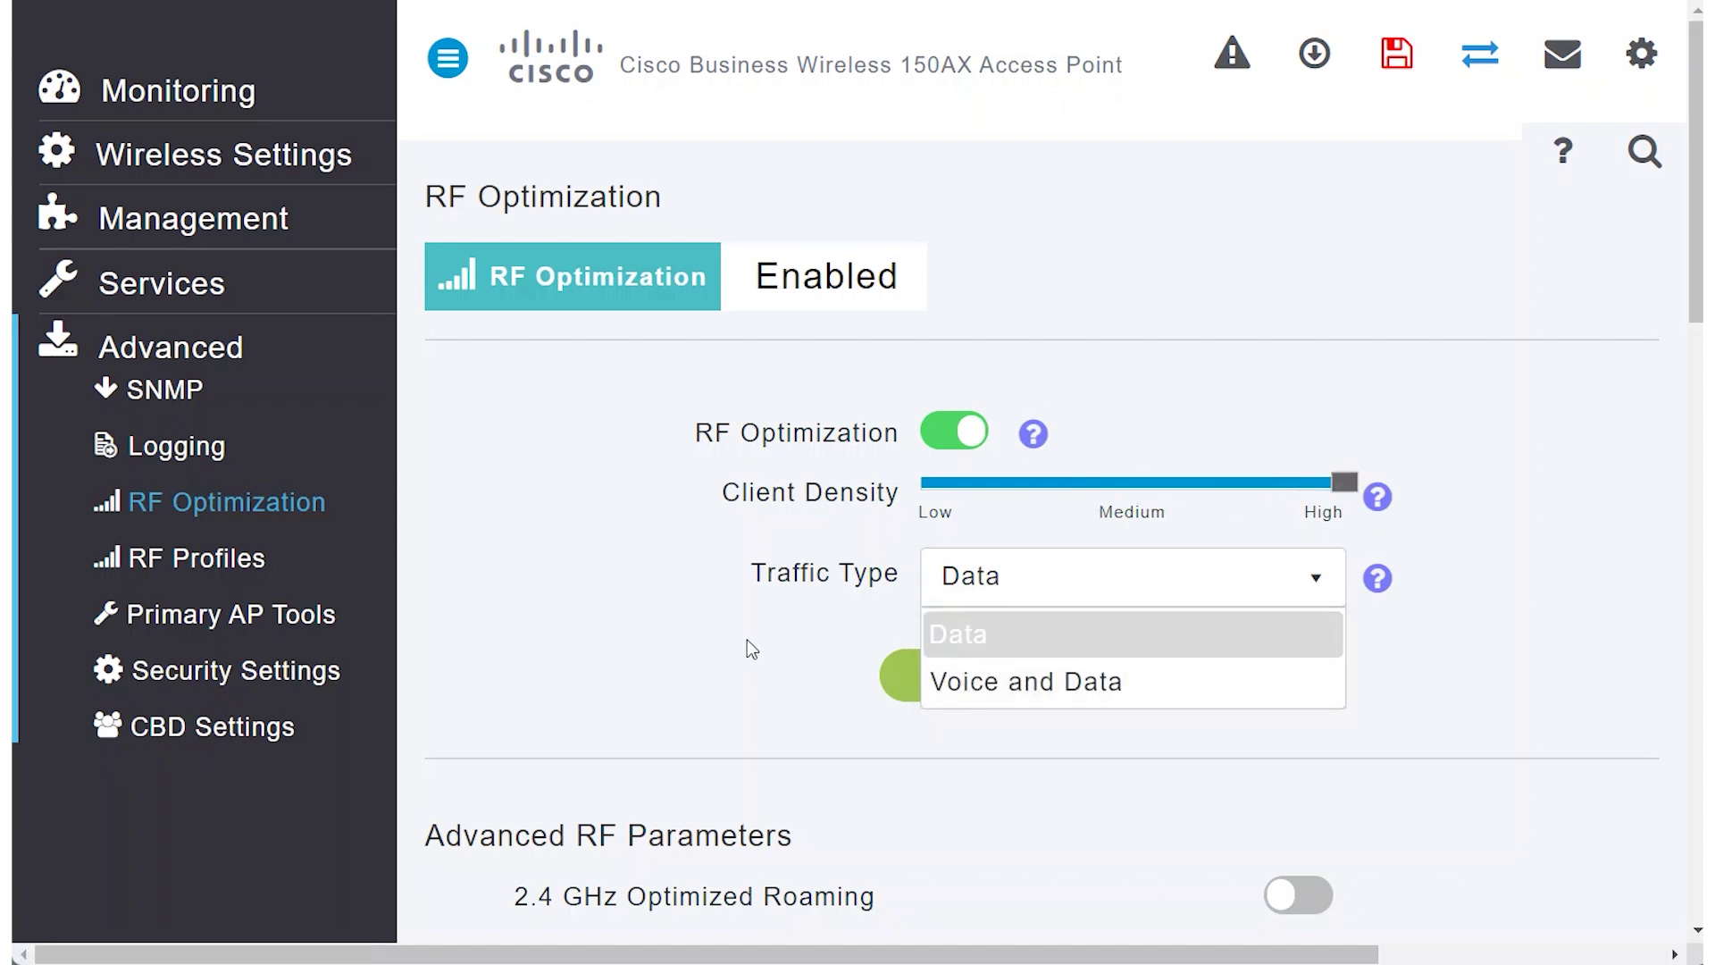
click(1226, 576)
click(1132, 484)
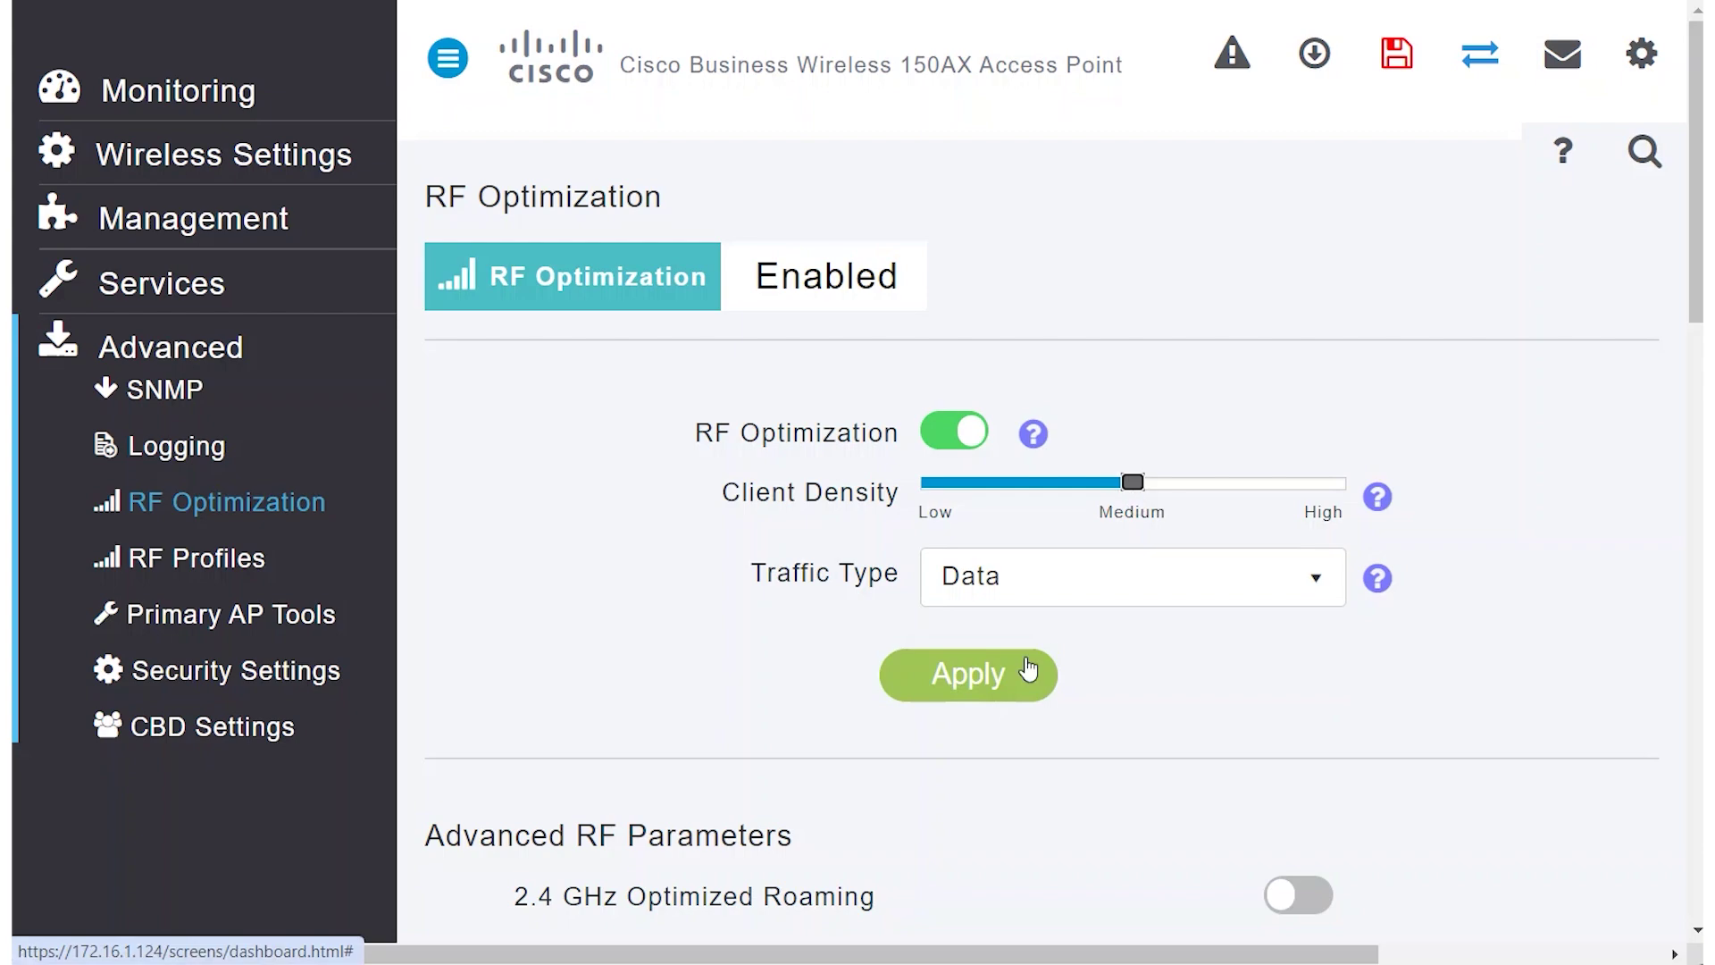
scroll(758, 616, down, 3)
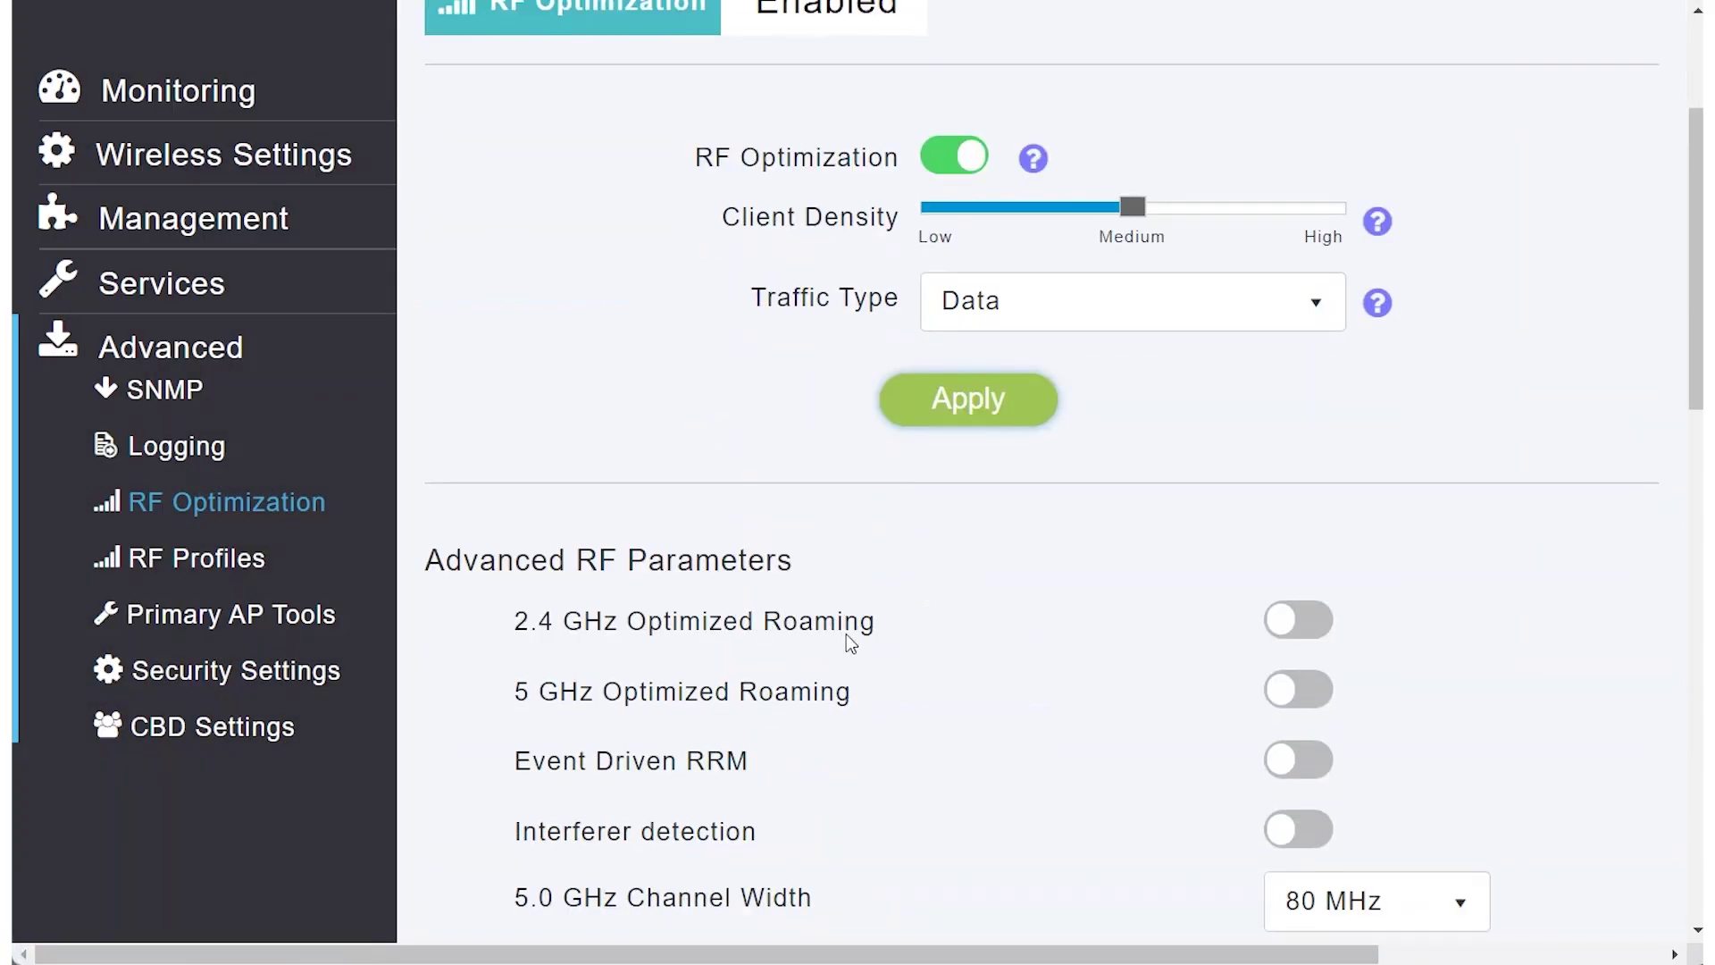
Step: Enable Event Driven RRM, apply and confirm the RF configuration, then open the WLANs list
scroll(963, 650, down, 2)
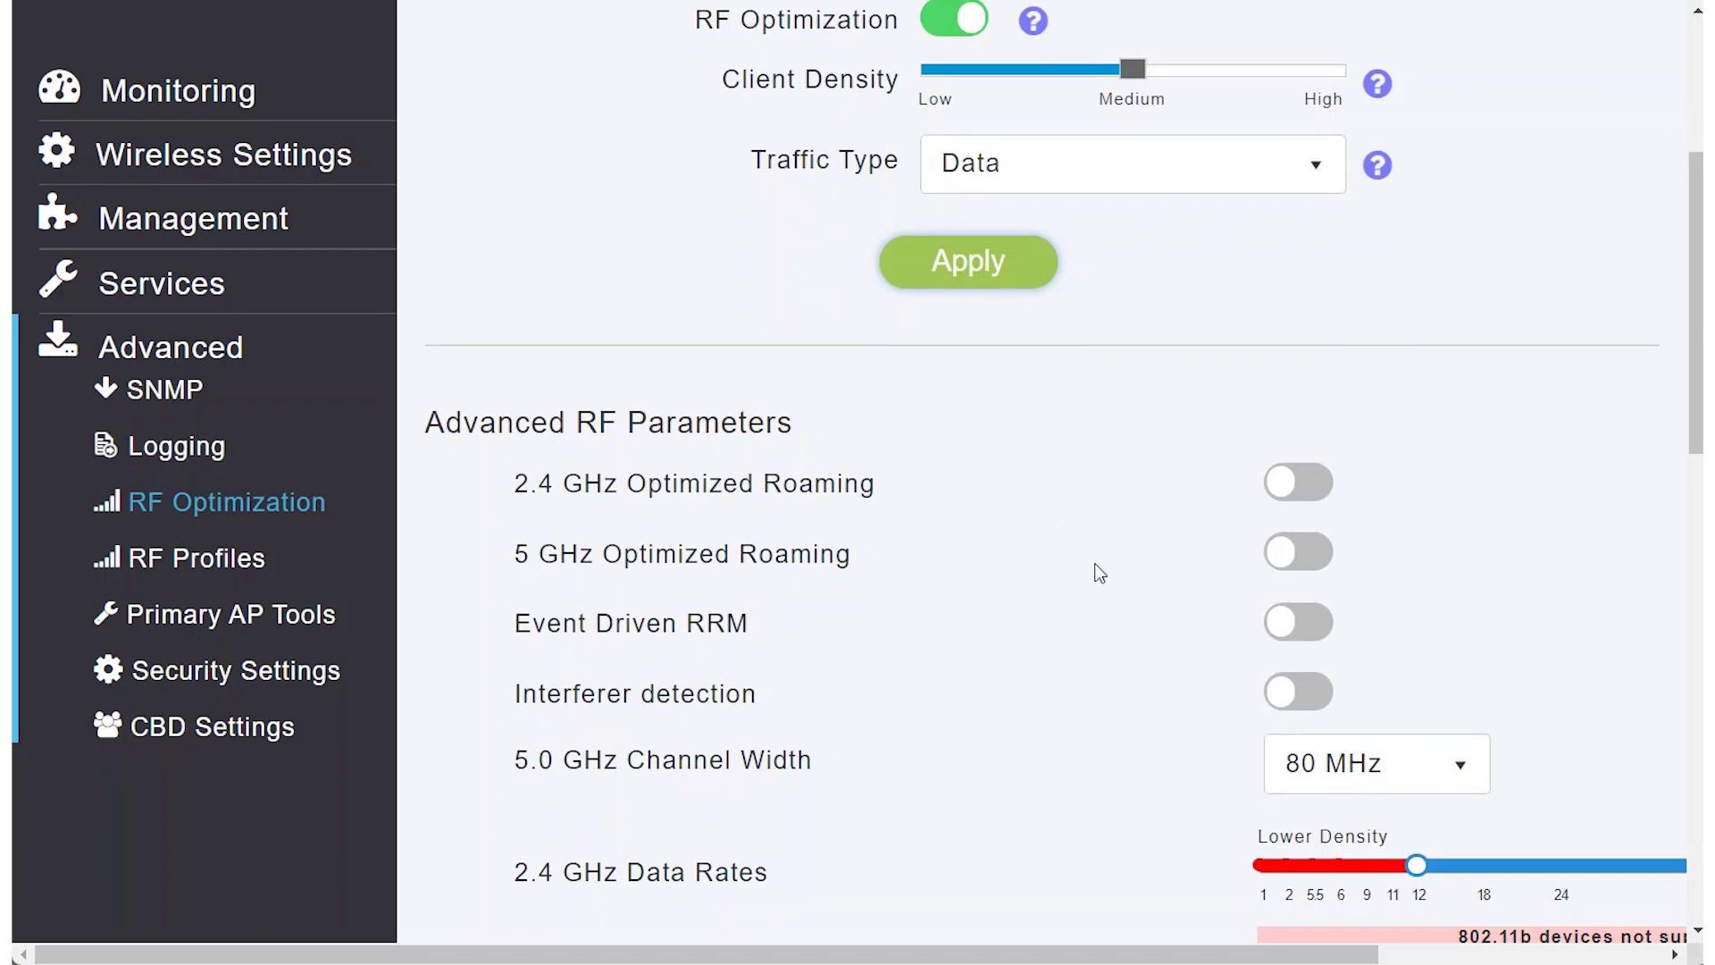
click(1312, 619)
scroll(1128, 662, down, 15)
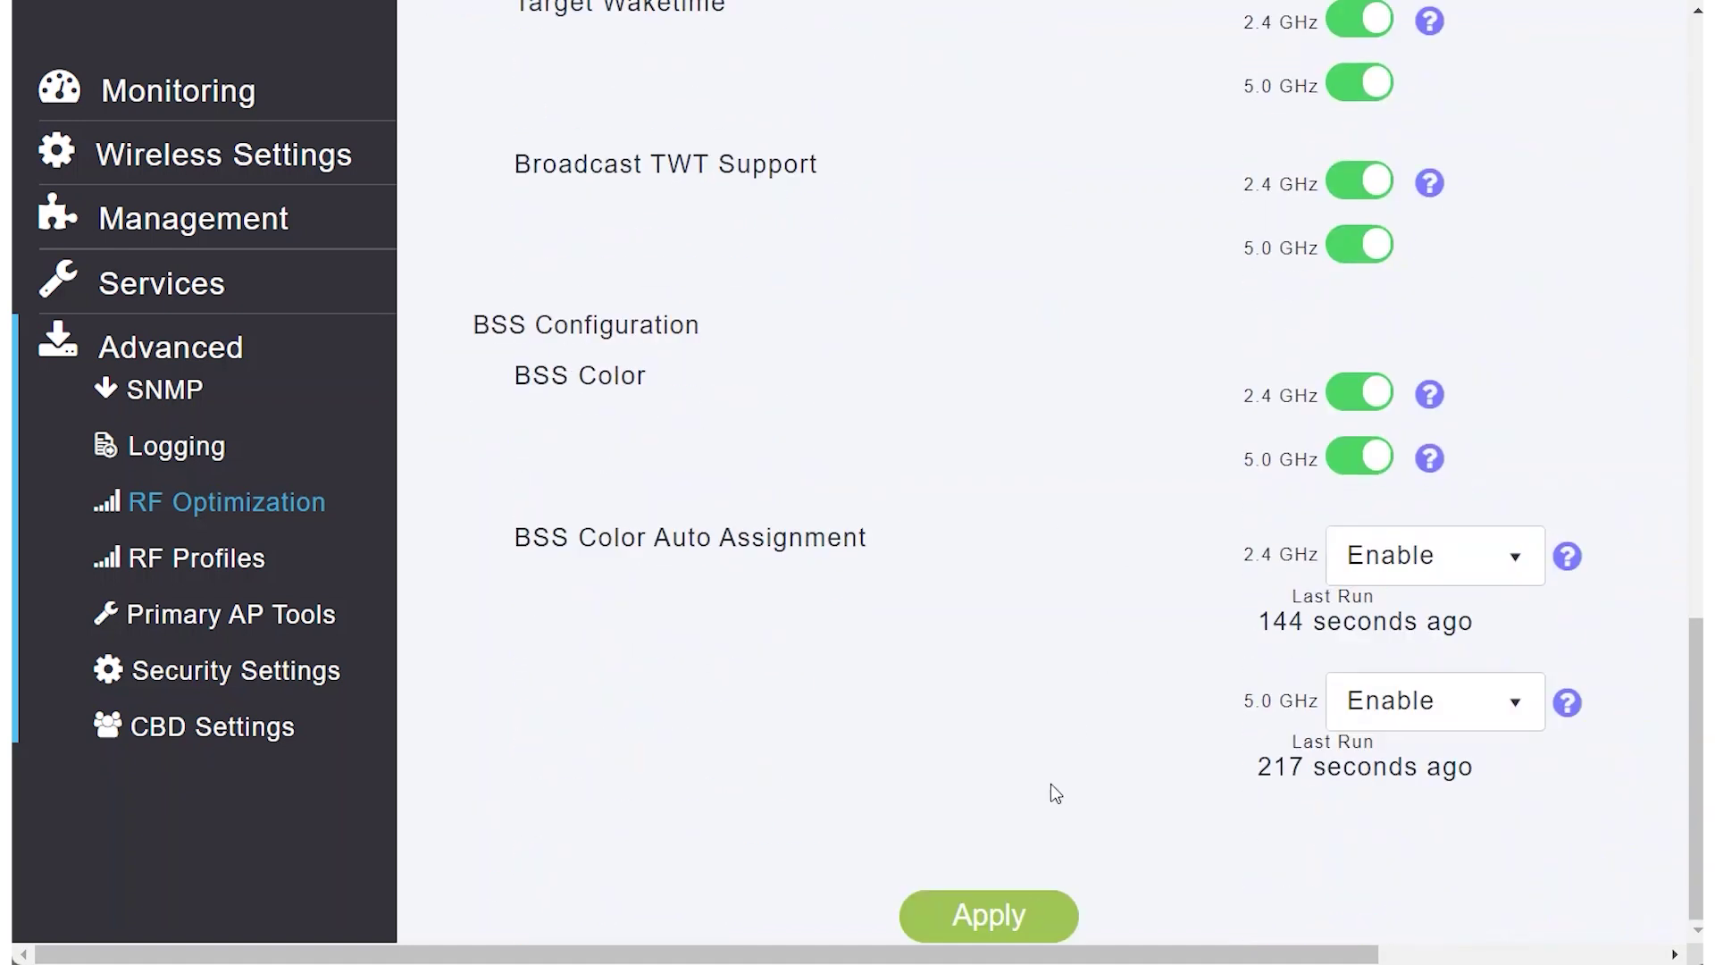
click(1012, 913)
click(773, 556)
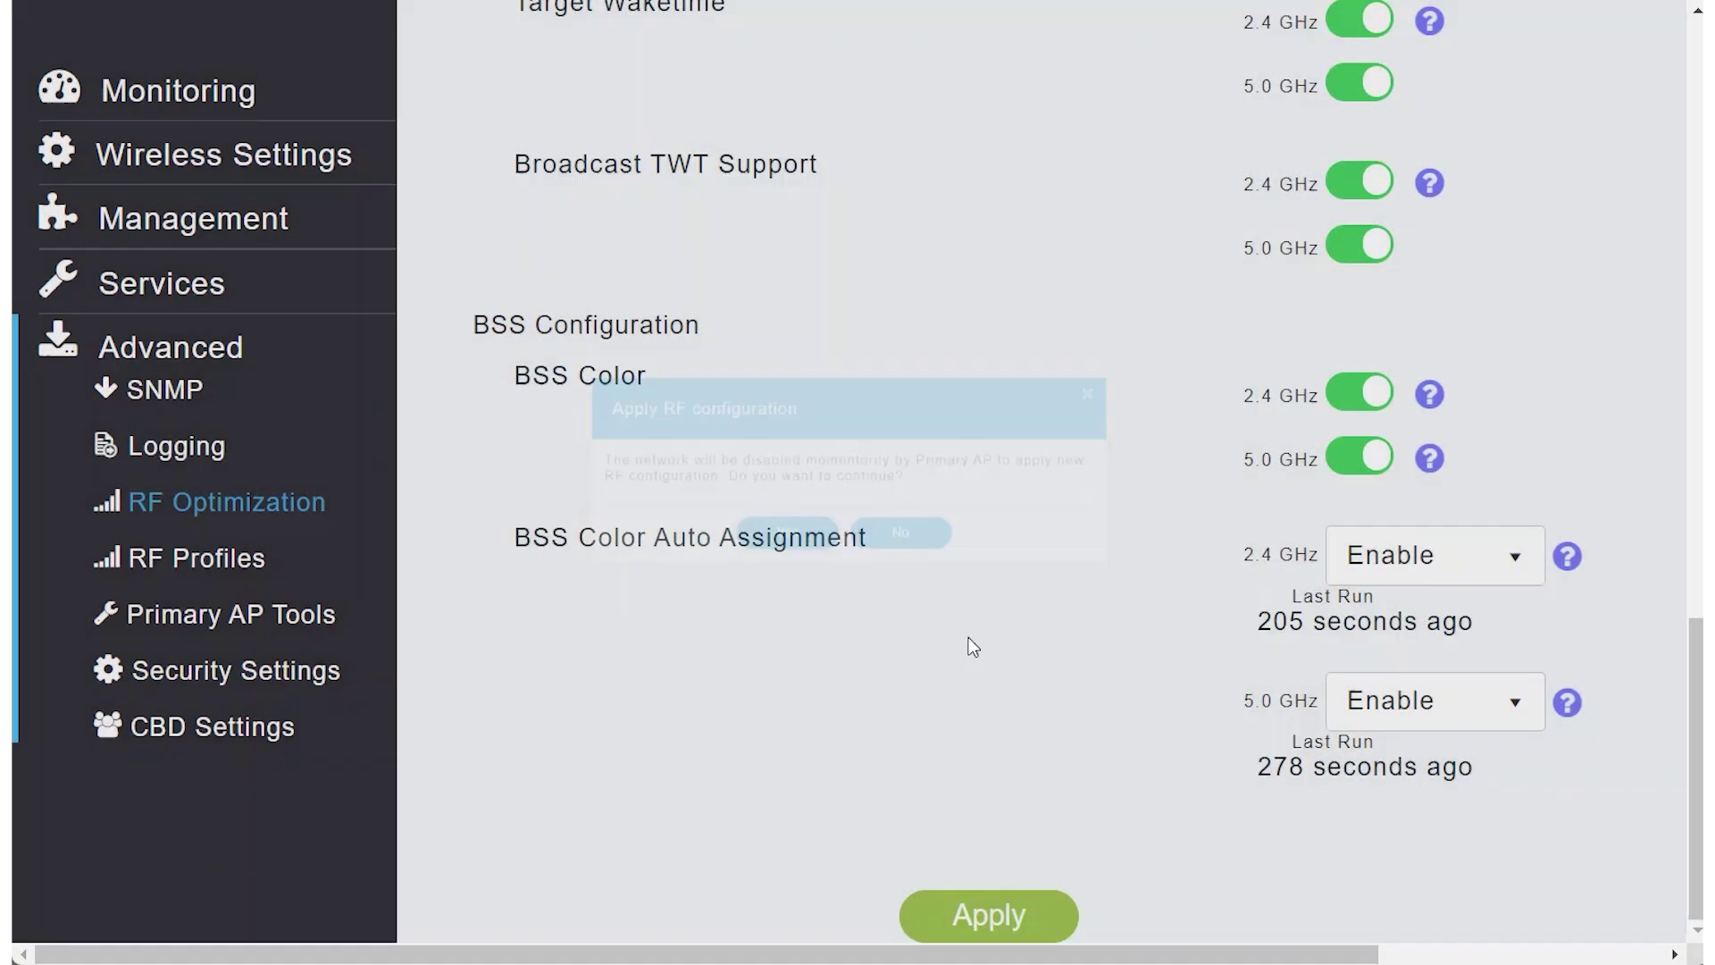
scroll(969, 636, up, 15)
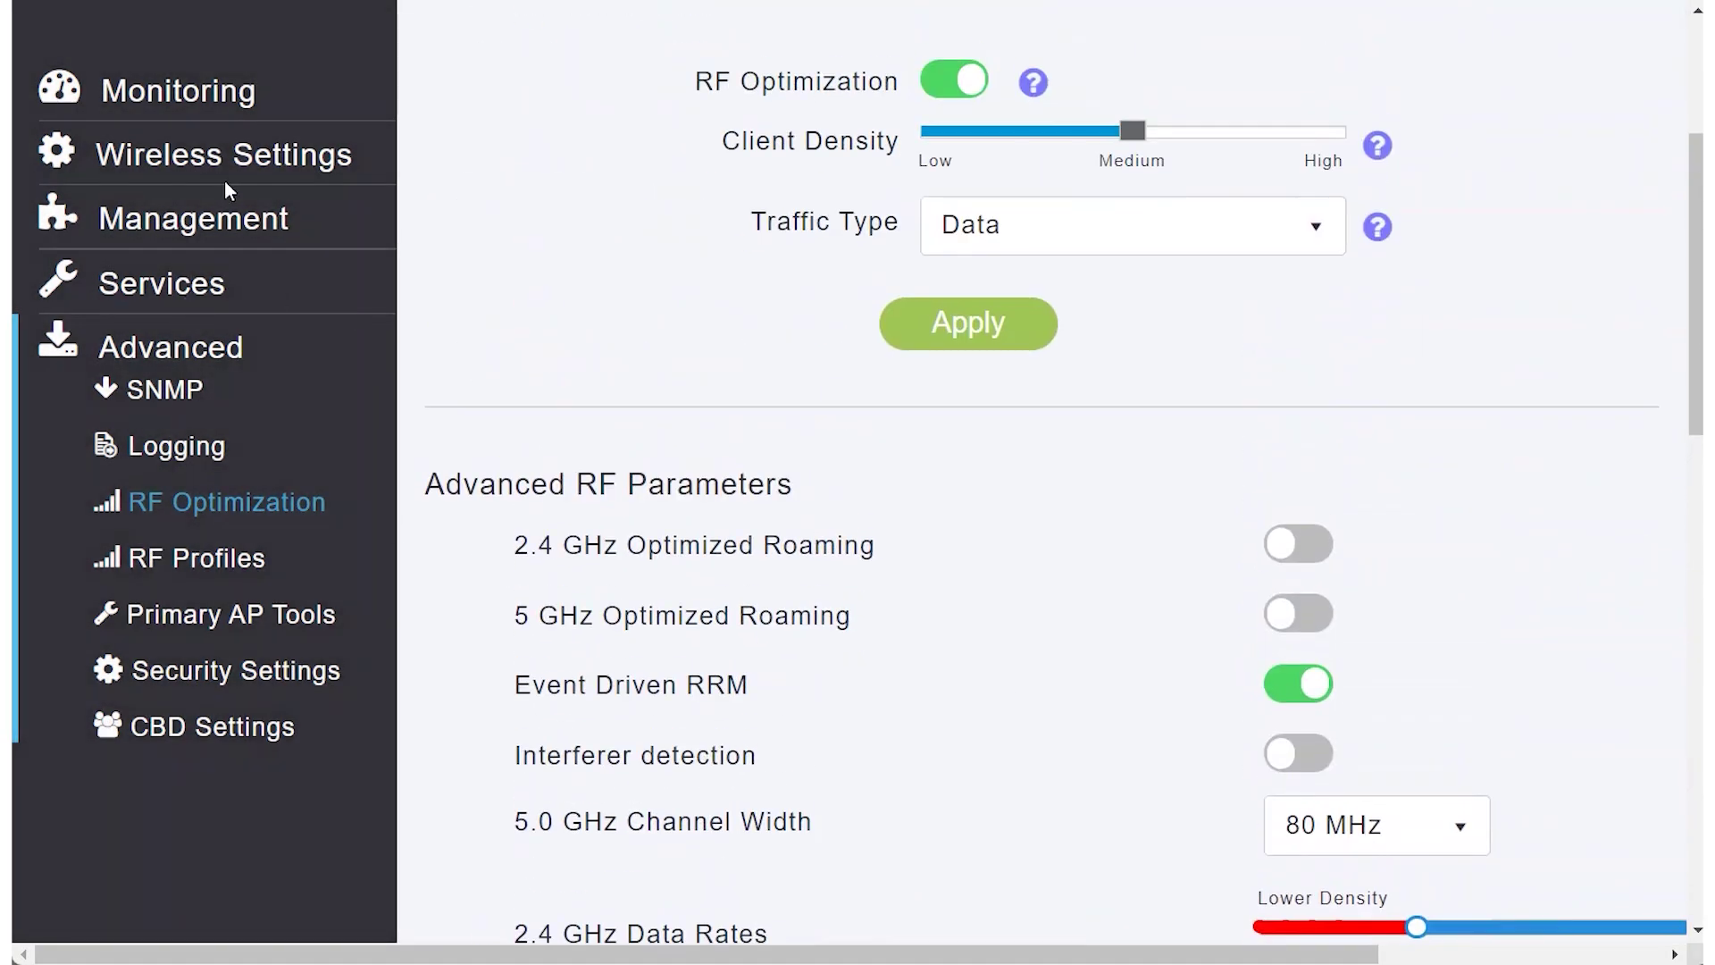
click(185, 163)
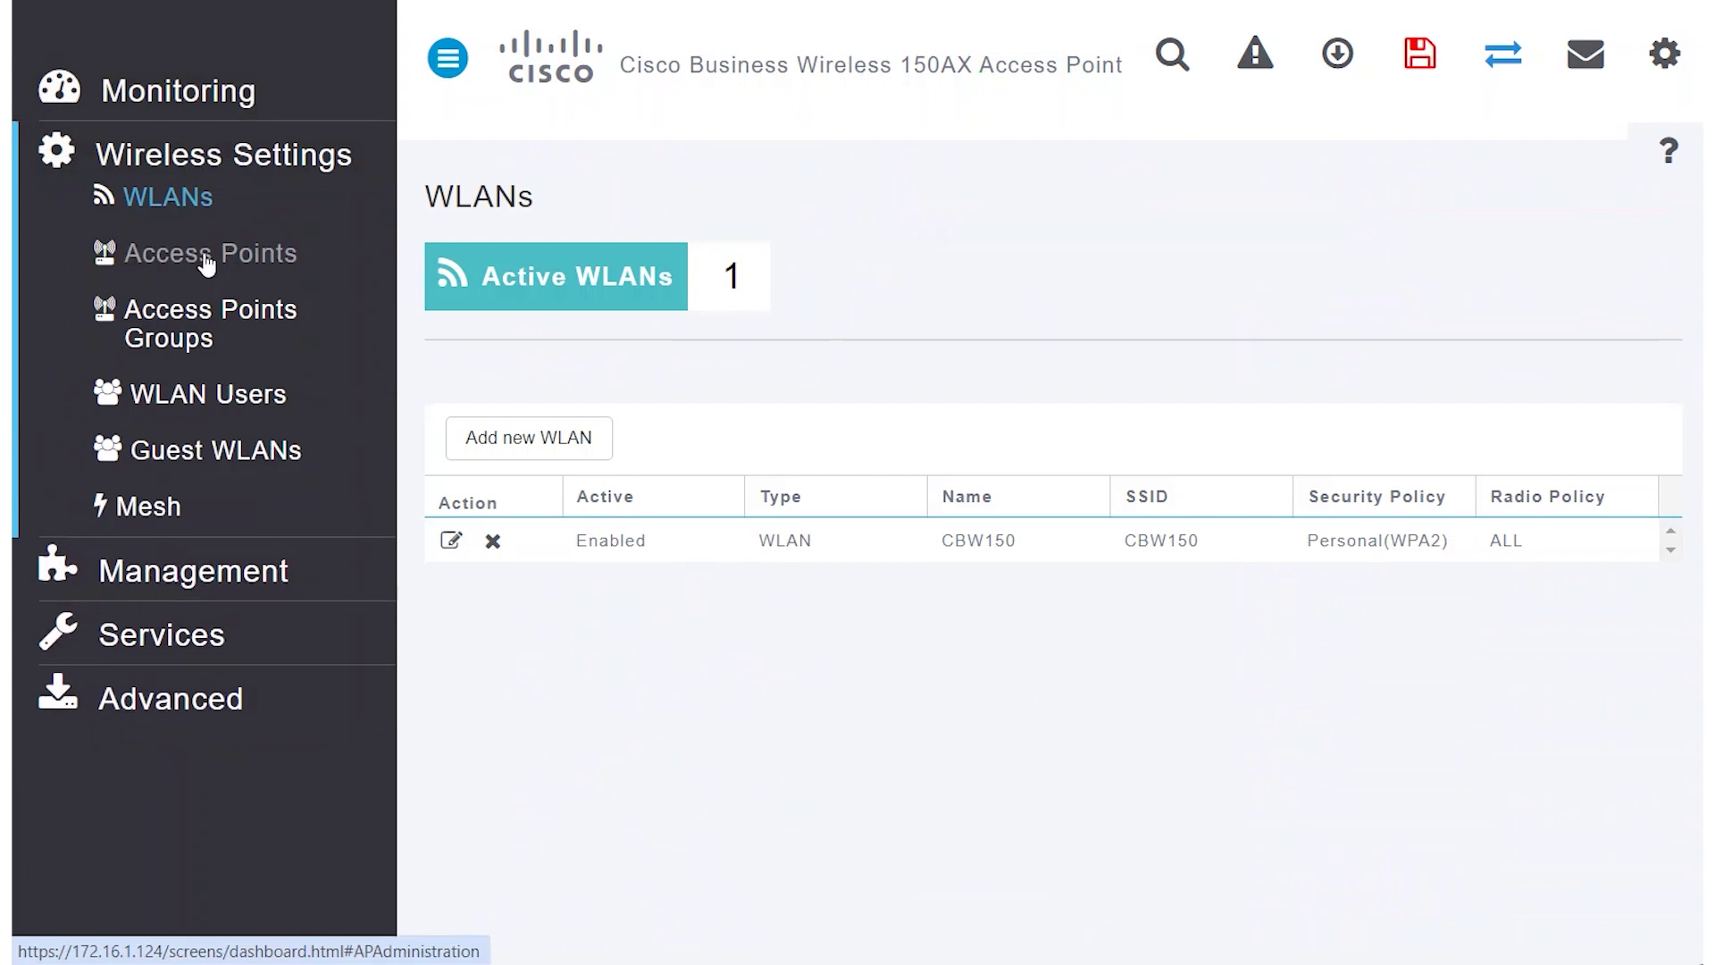
Step: Inspect the access point's 2.4 GHz and 5 GHz radio settings and transmit power 100, then cancel
click(204, 268)
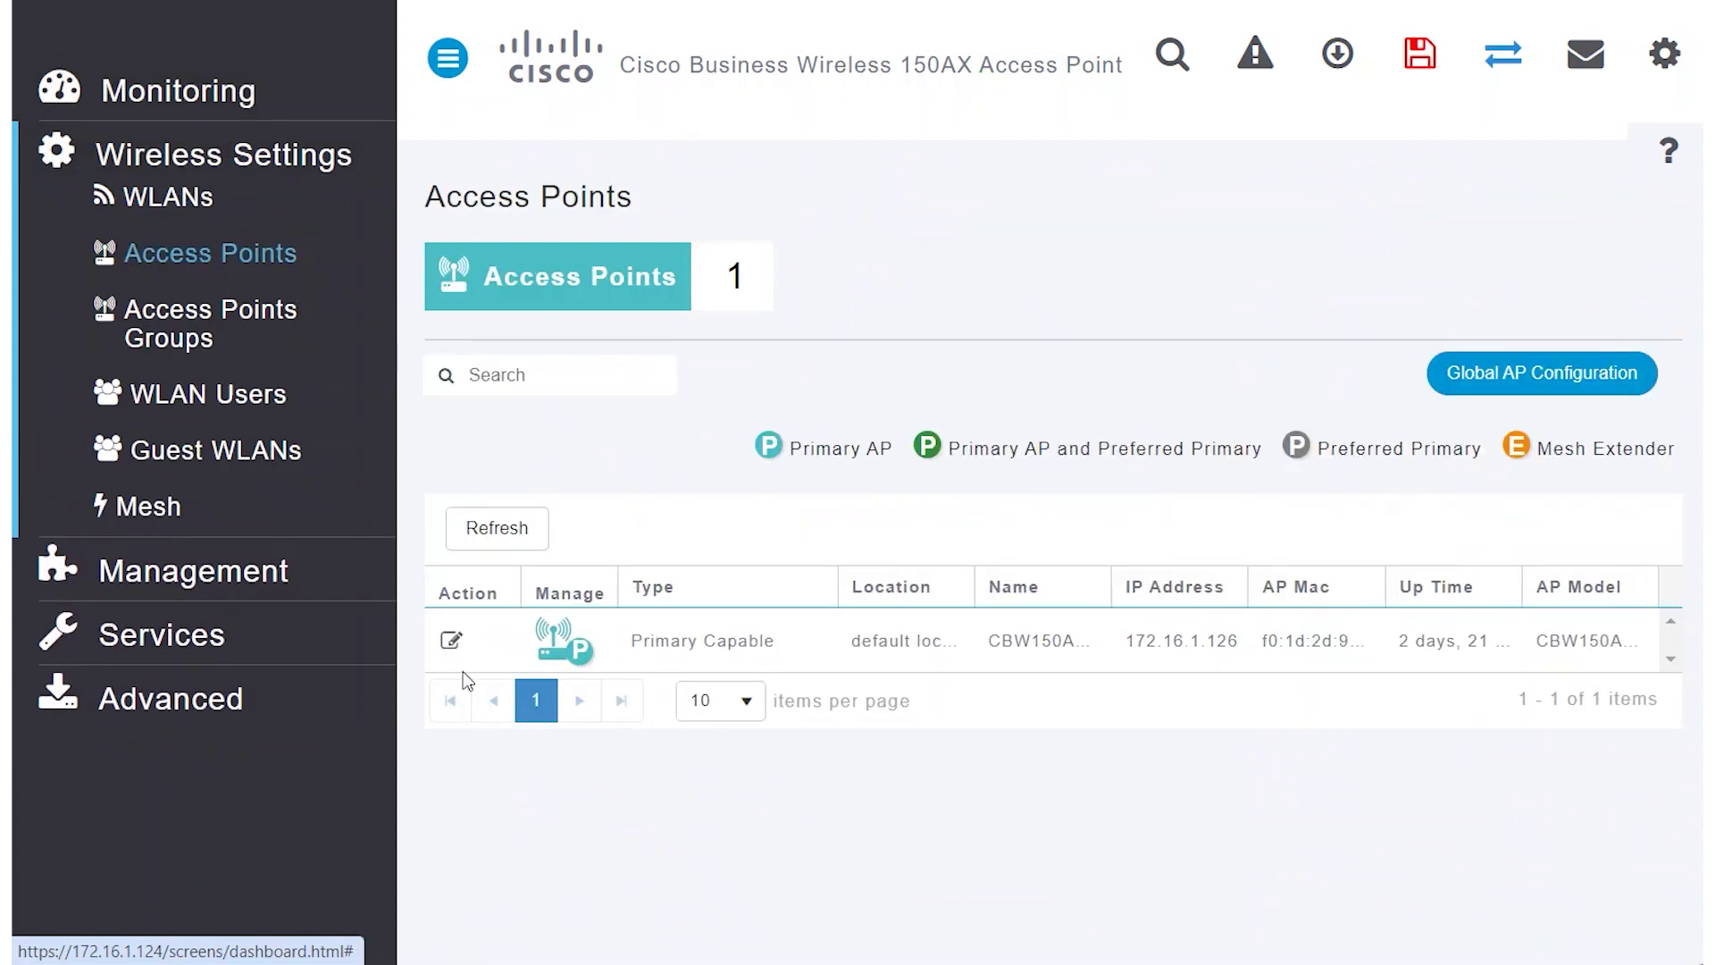
click(451, 639)
click(774, 568)
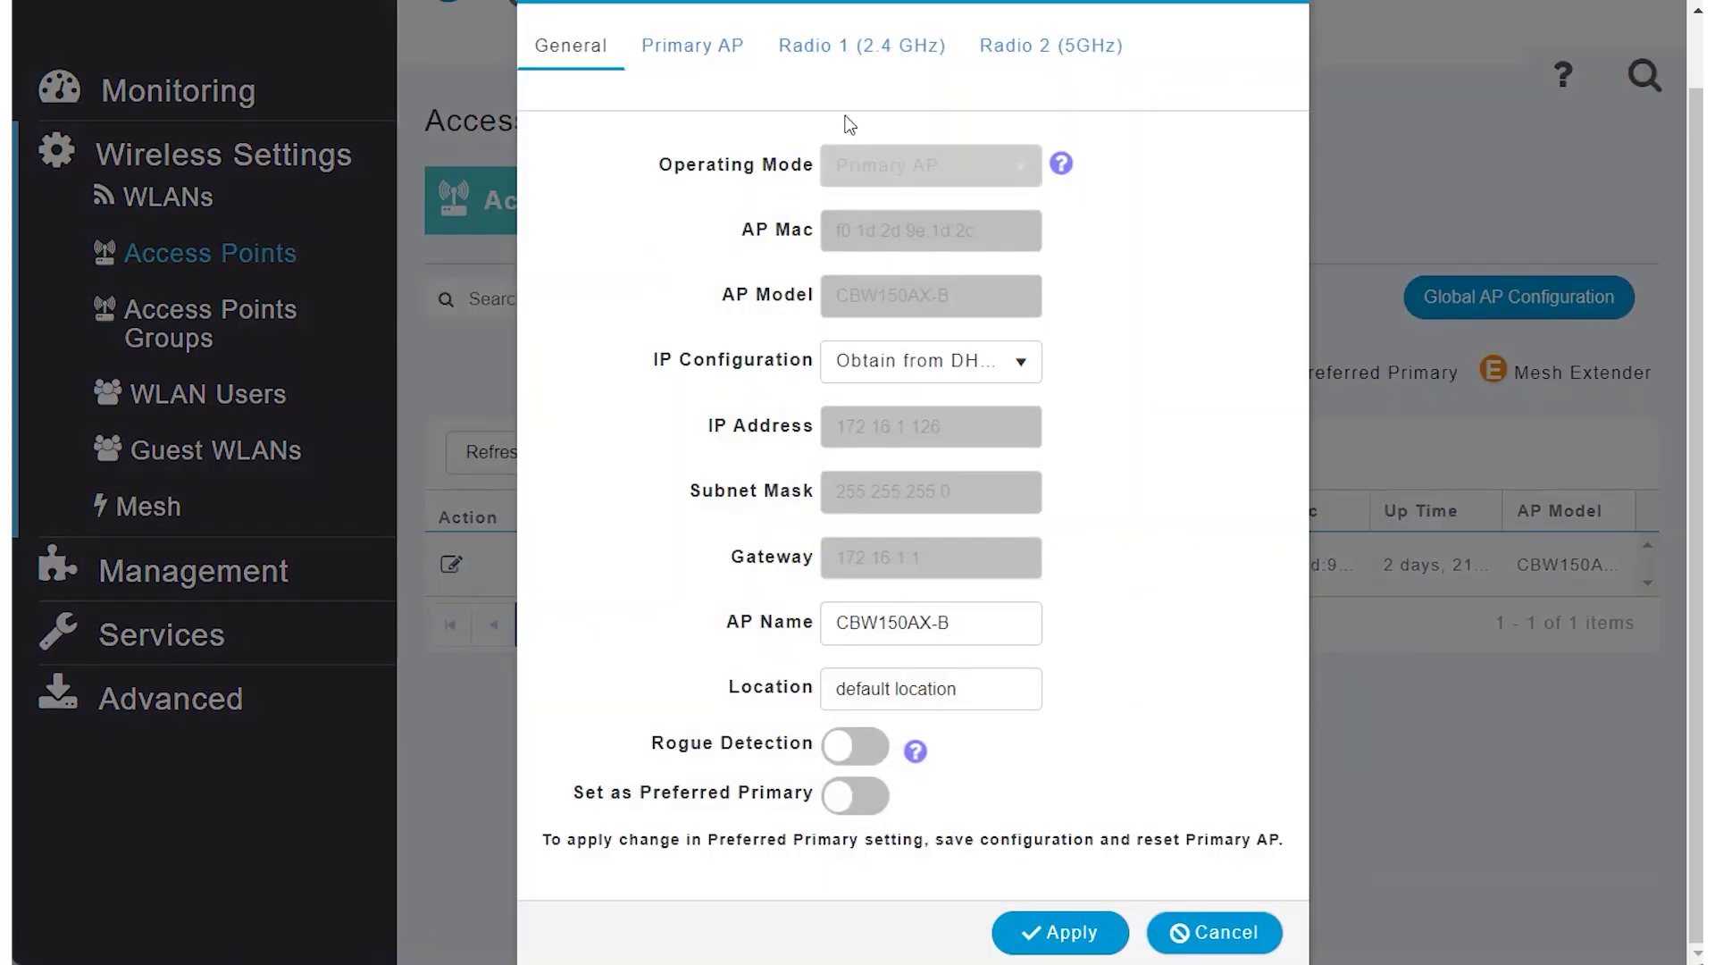
click(887, 45)
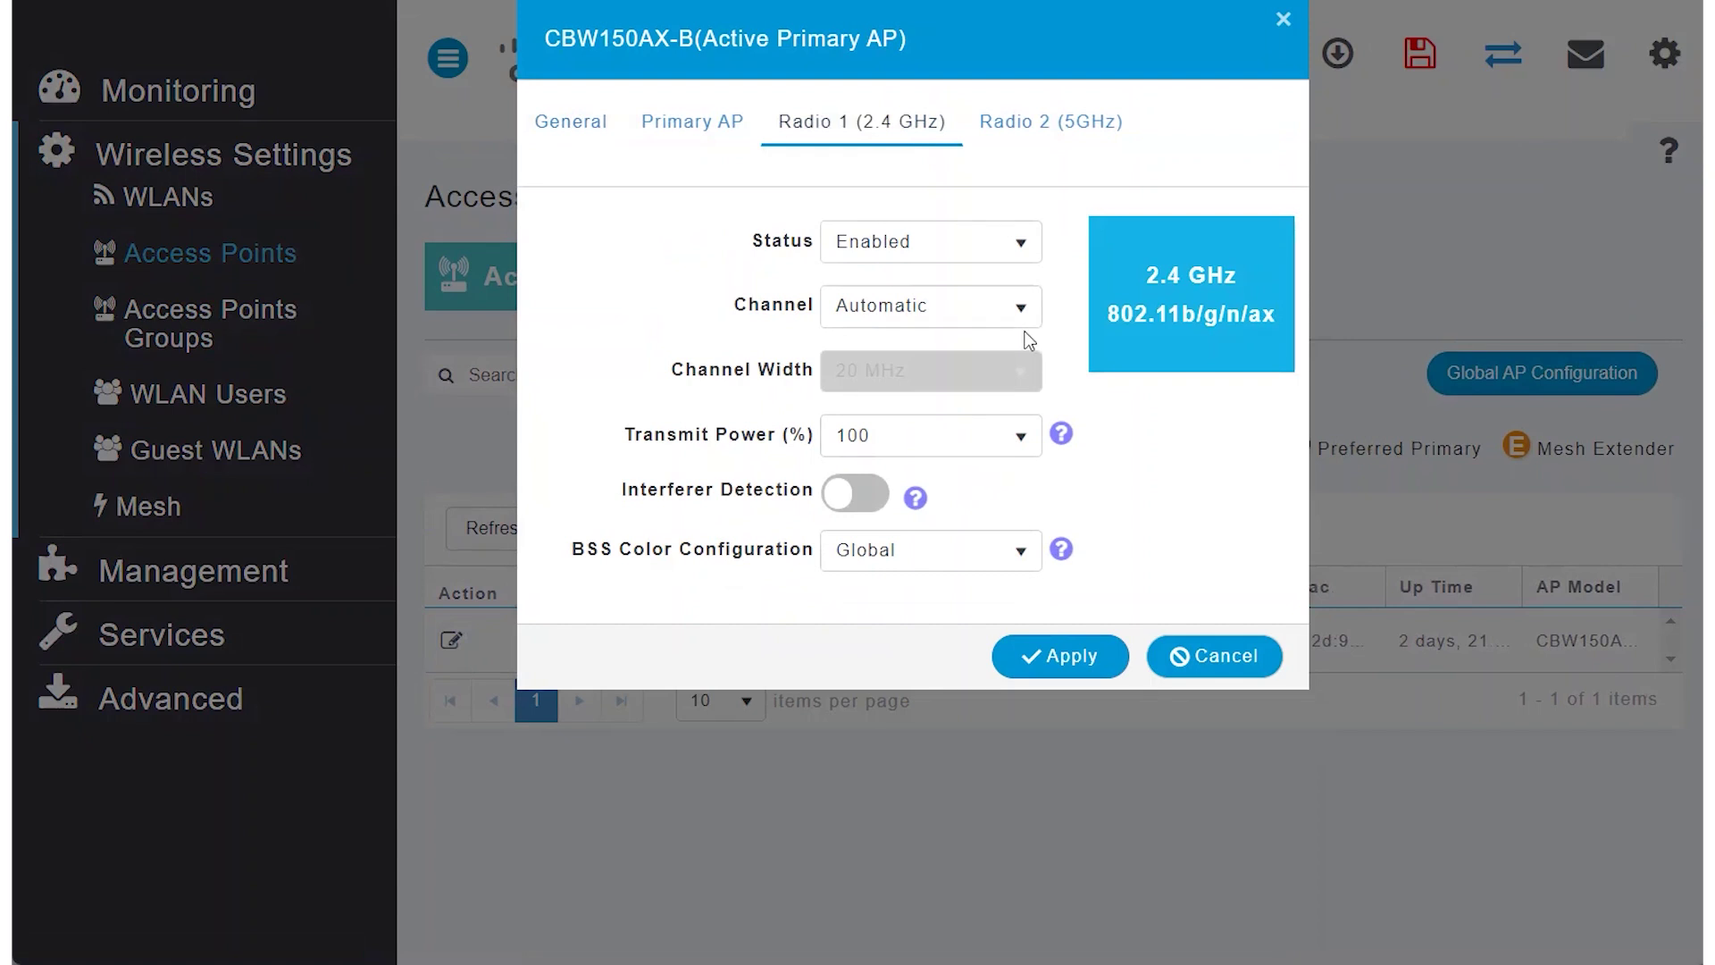
click(1034, 136)
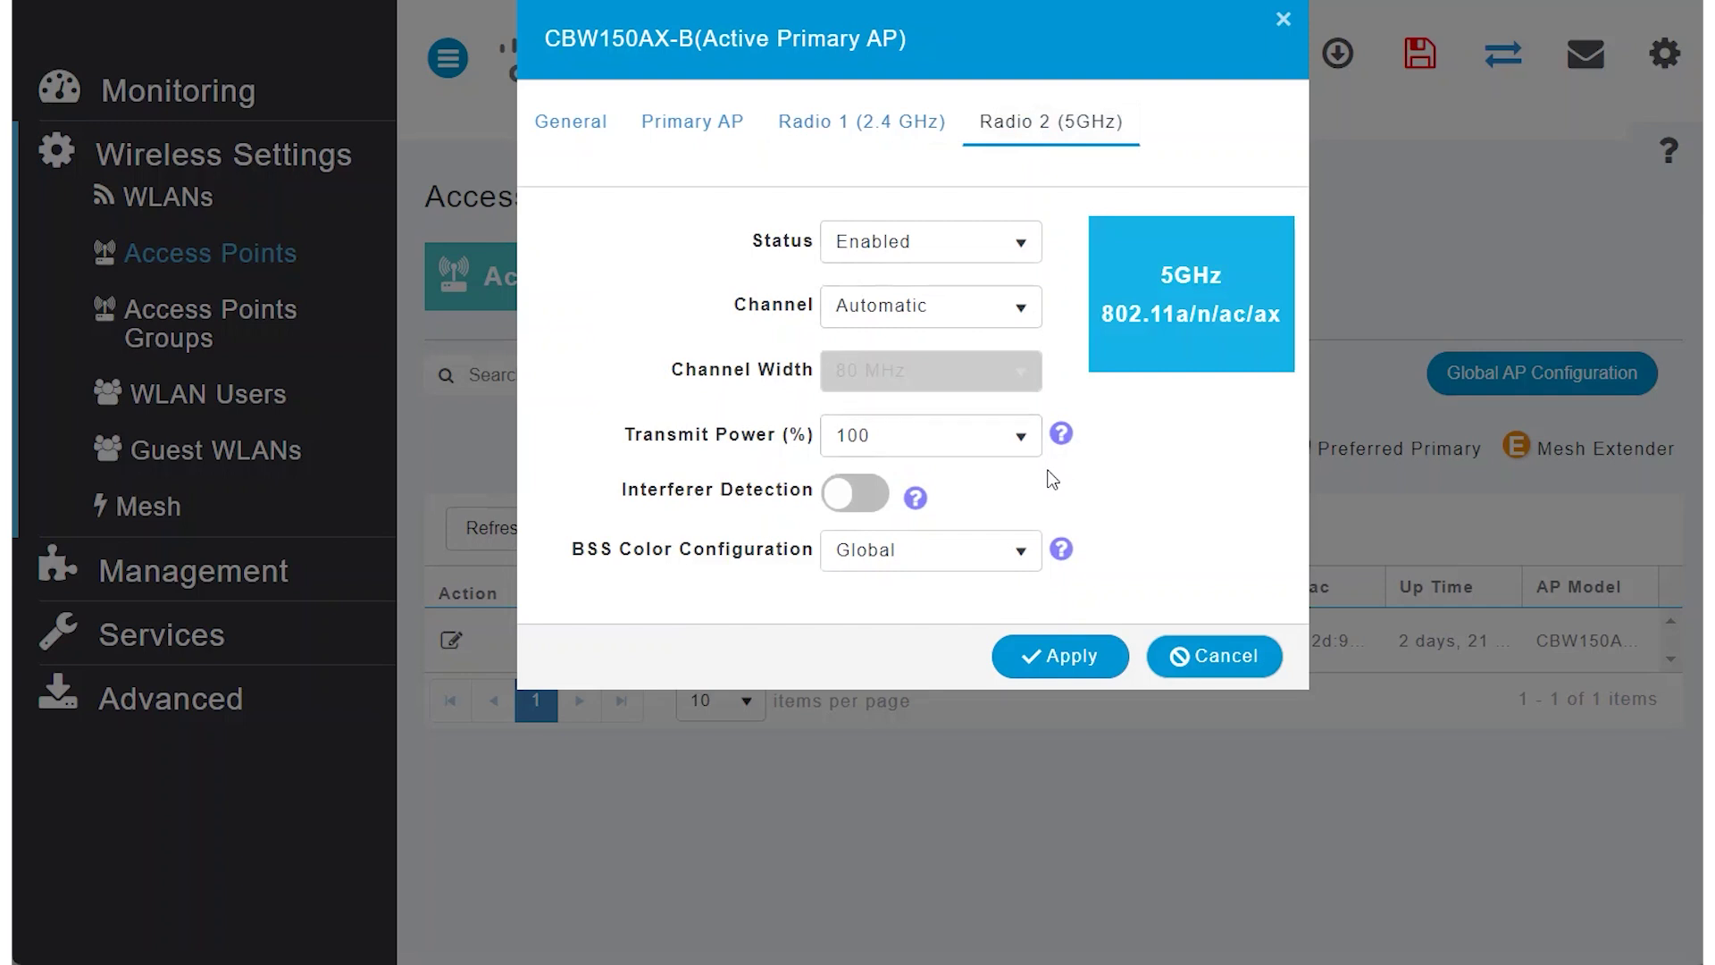
click(1026, 445)
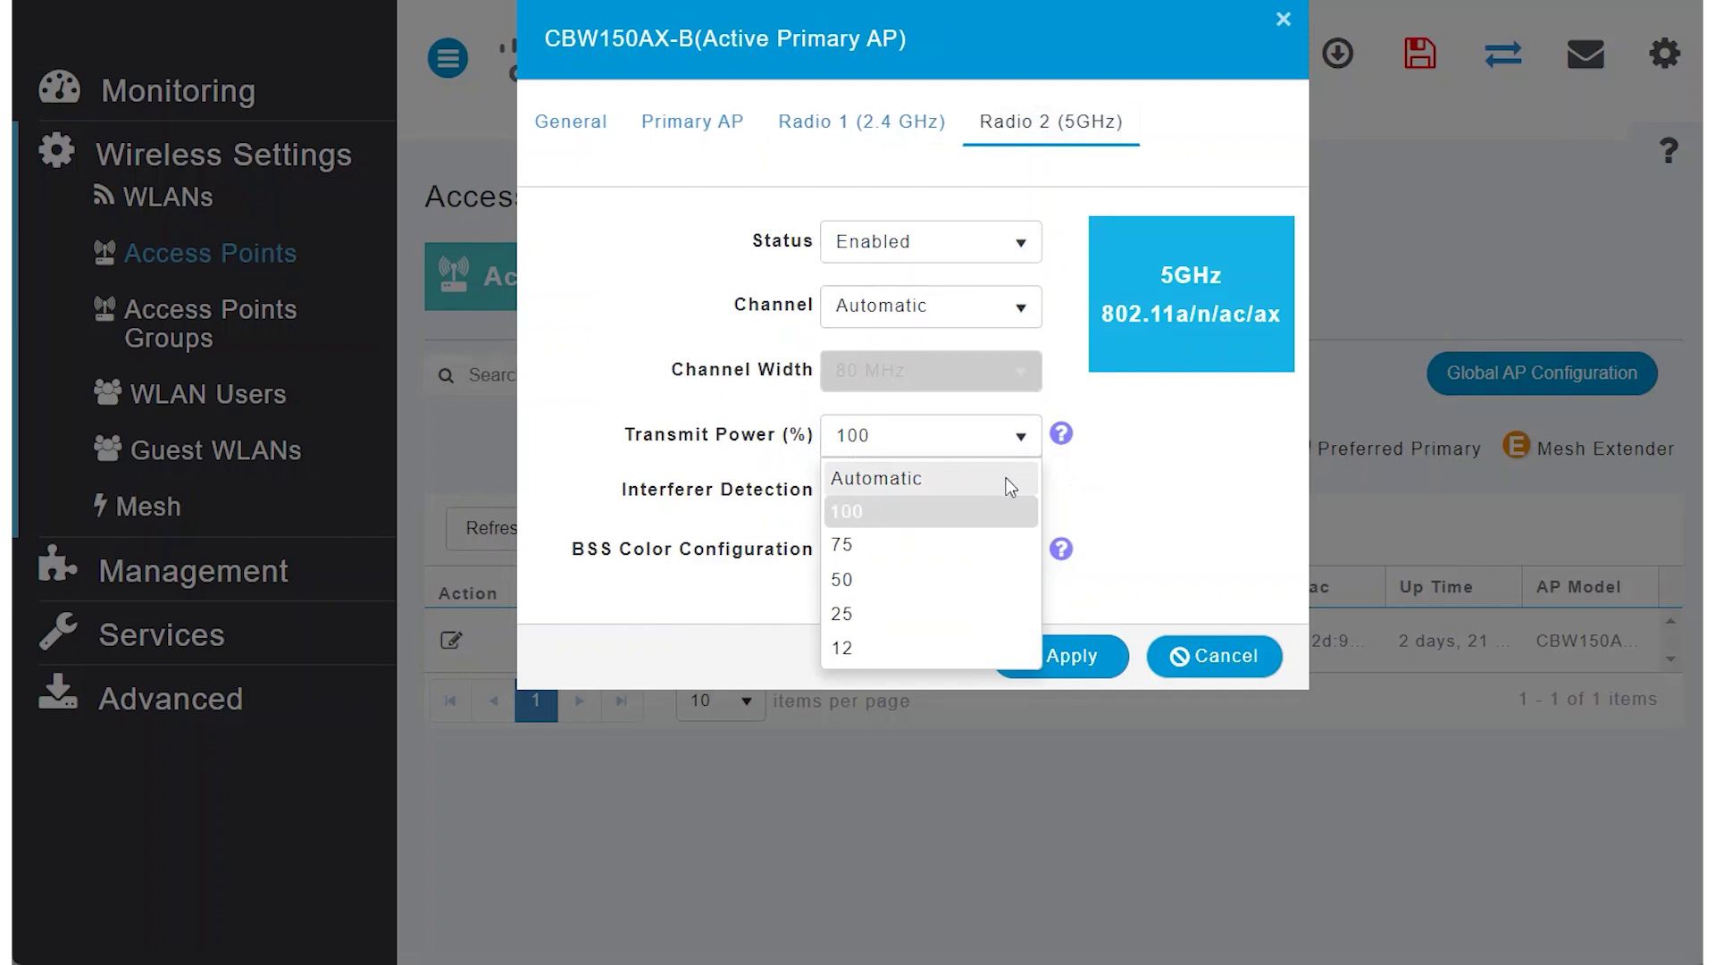
click(1140, 476)
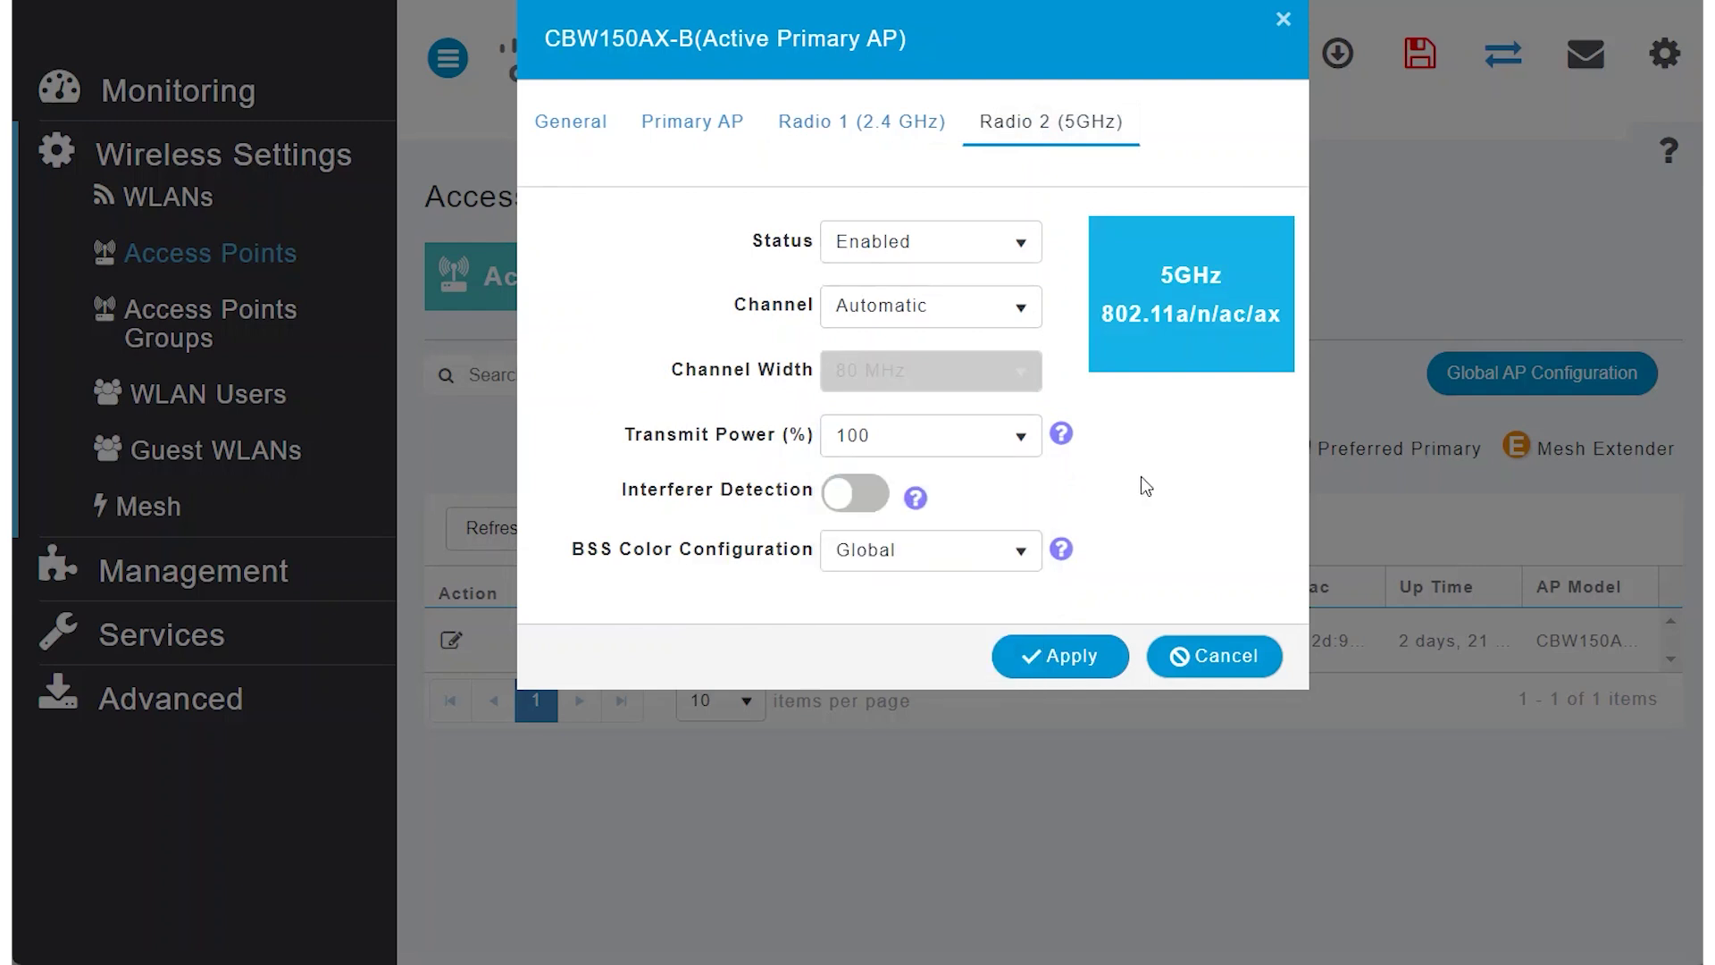
click(1208, 659)
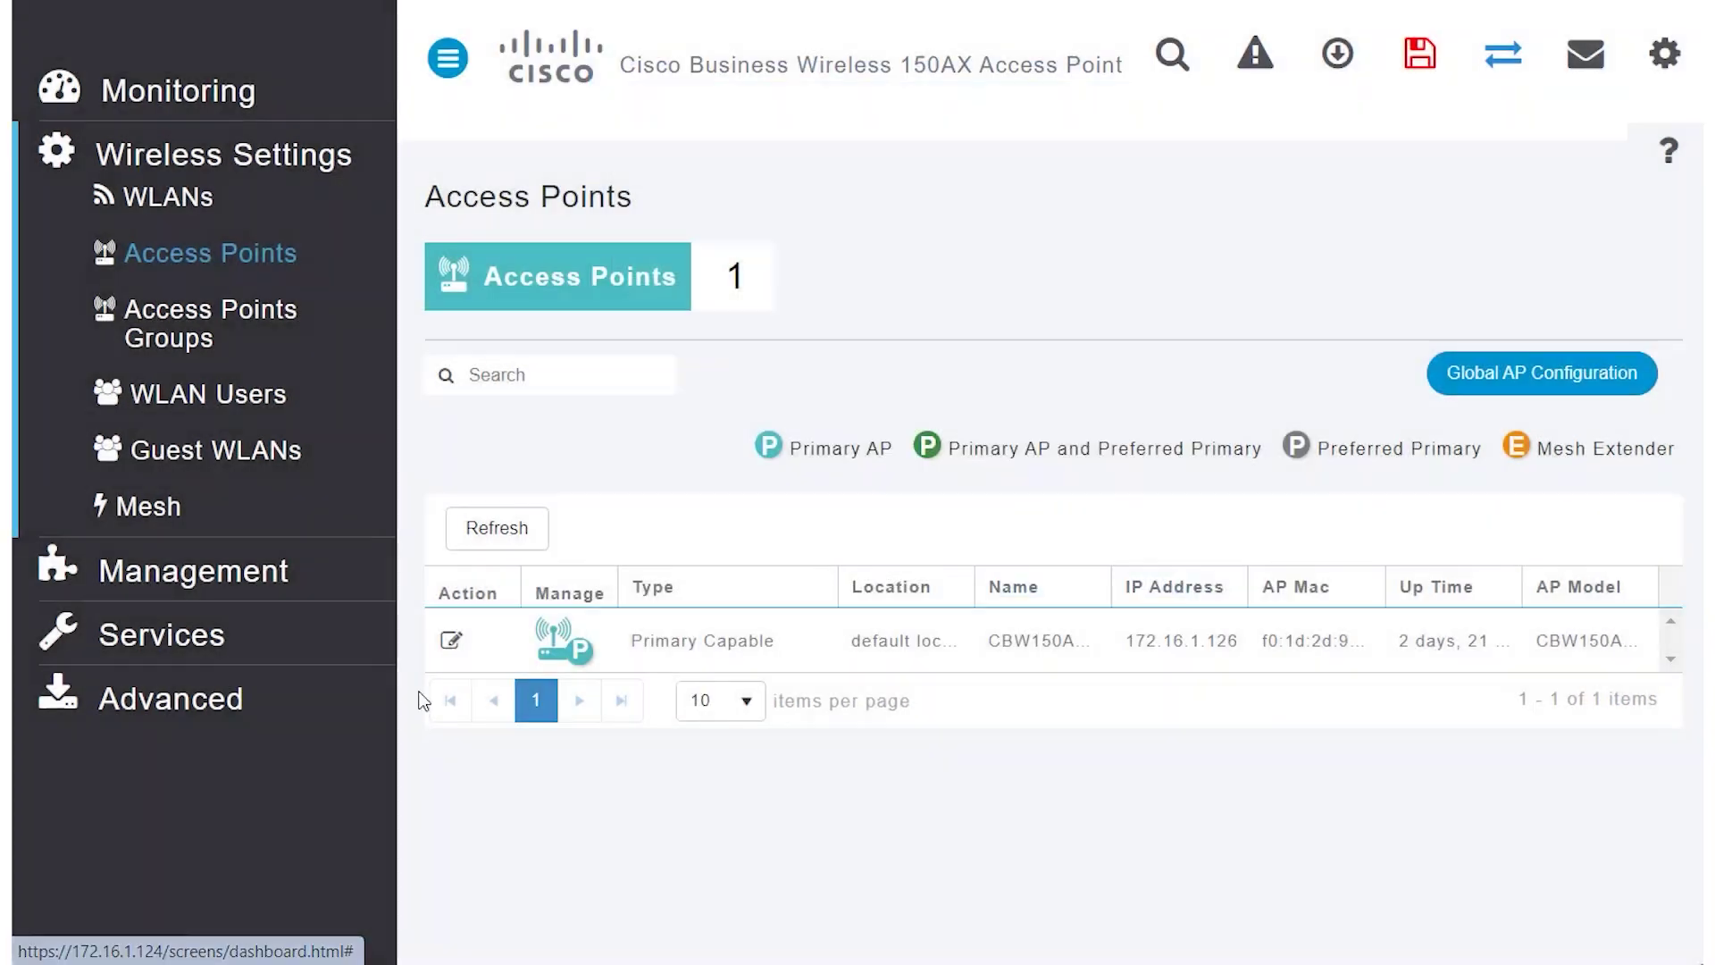
Step: Go to Primary AP Tools and show the Configuration Management options down to factory reset
click(191, 710)
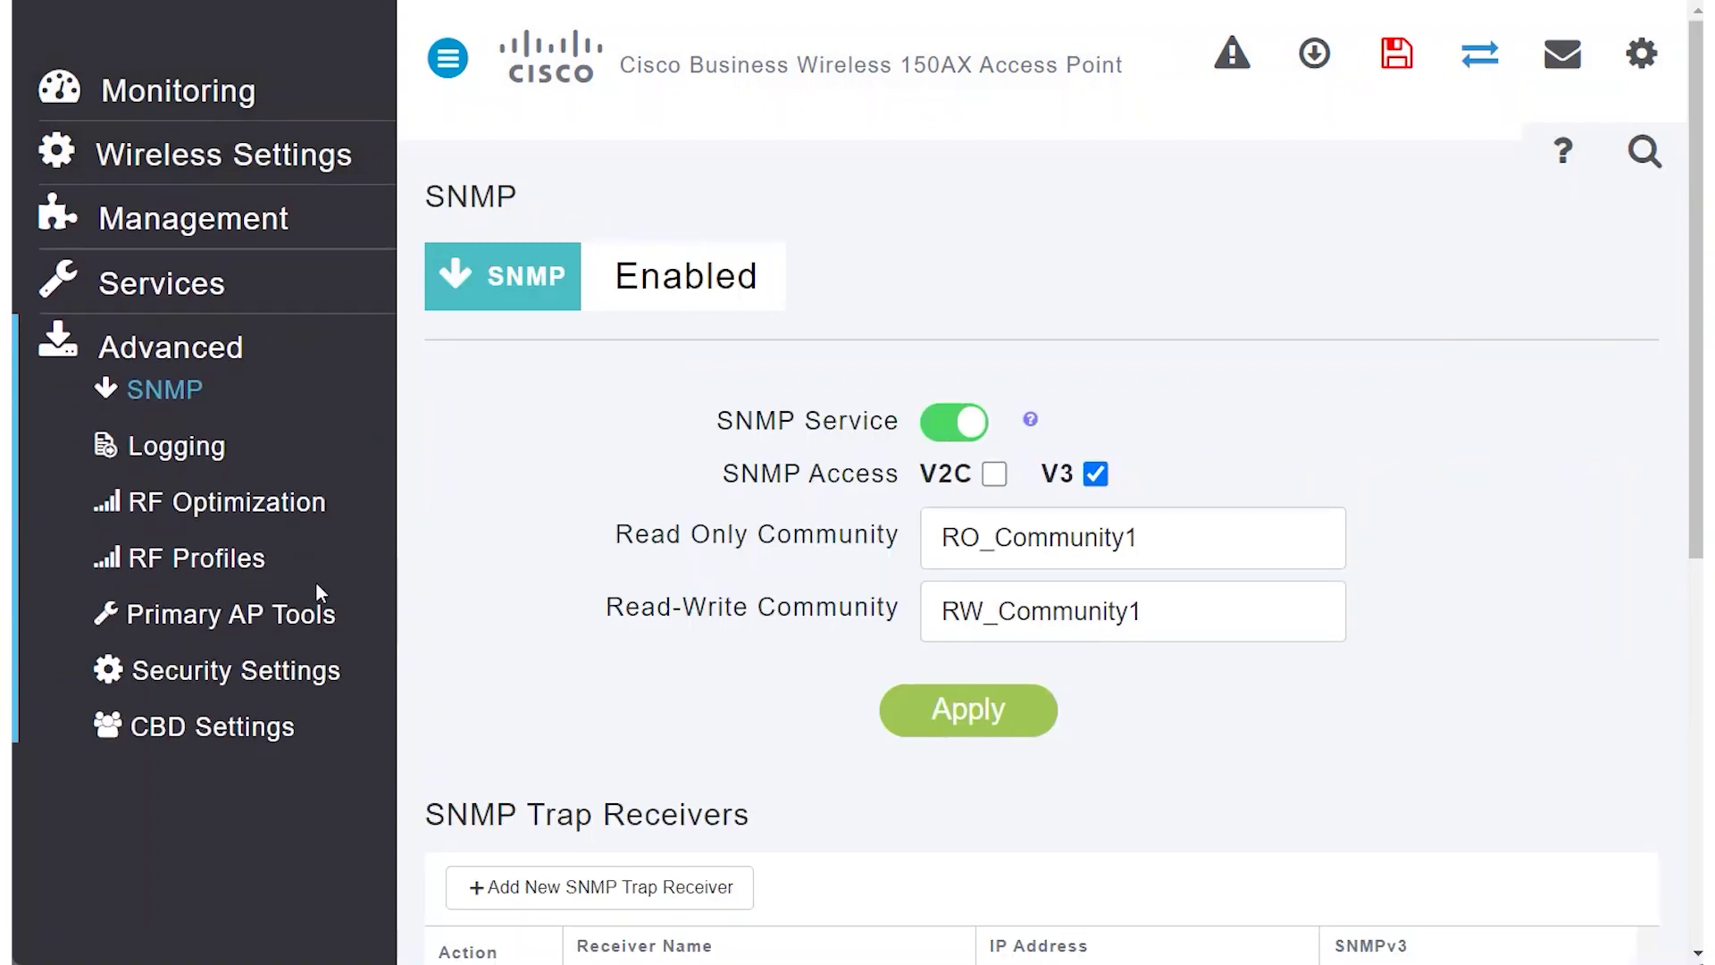
click(306, 564)
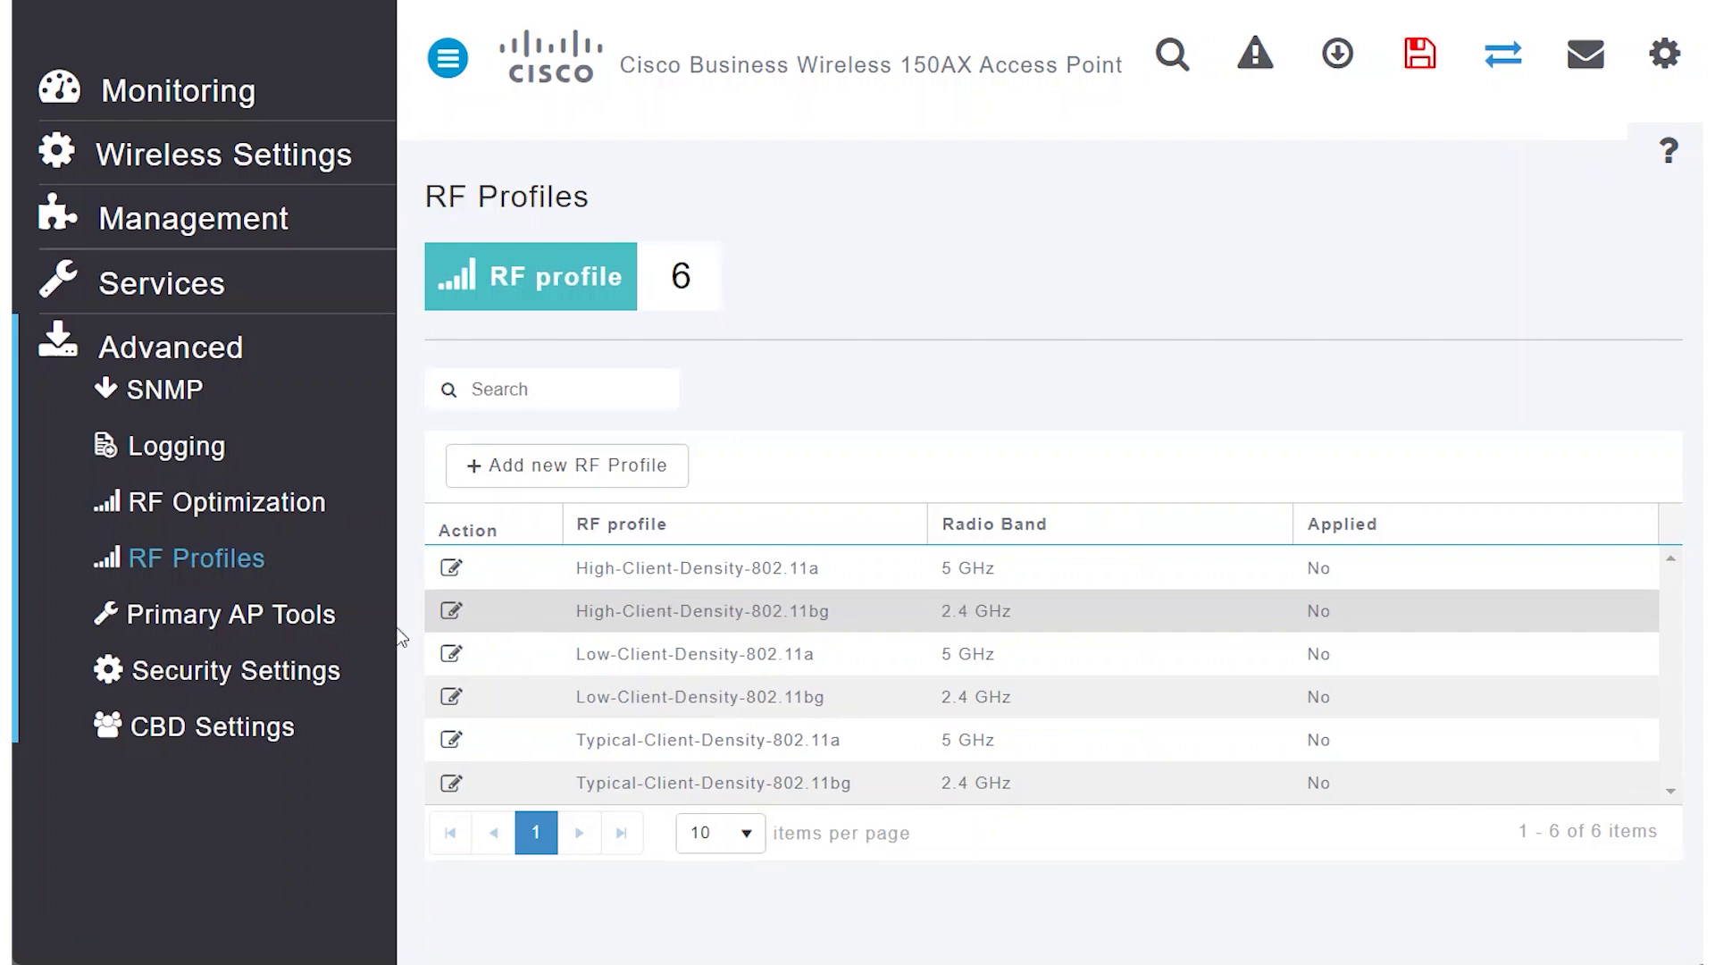
click(234, 623)
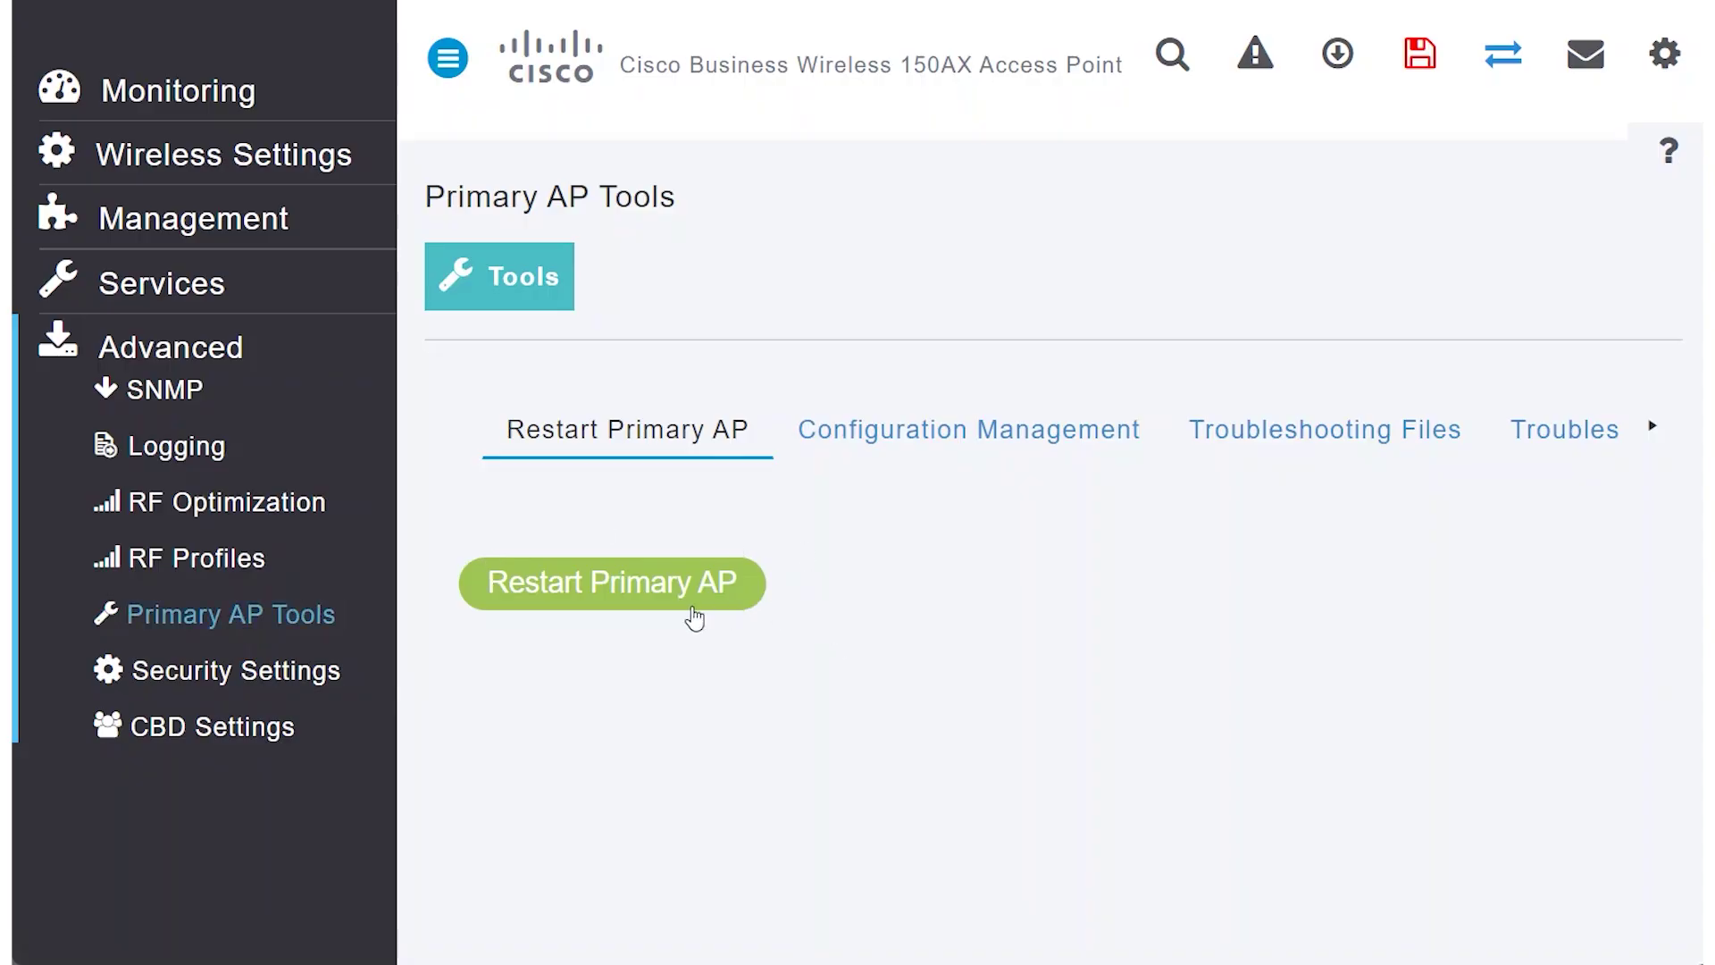
click(924, 444)
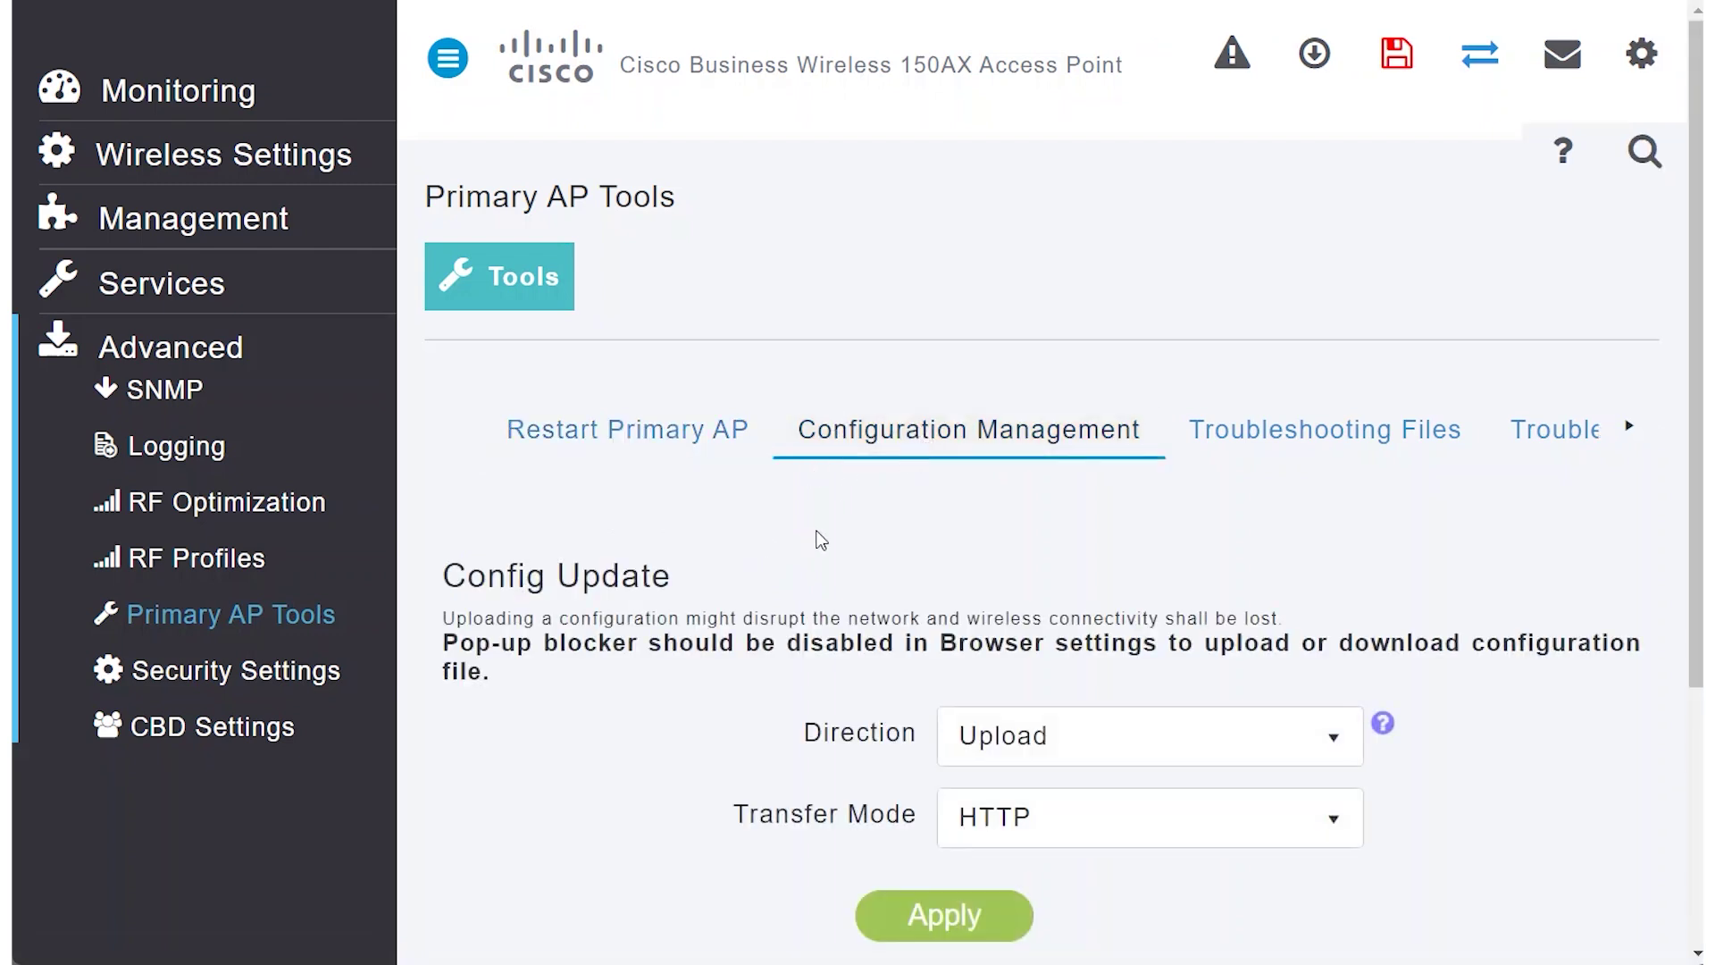
scroll(821, 541, down, 4)
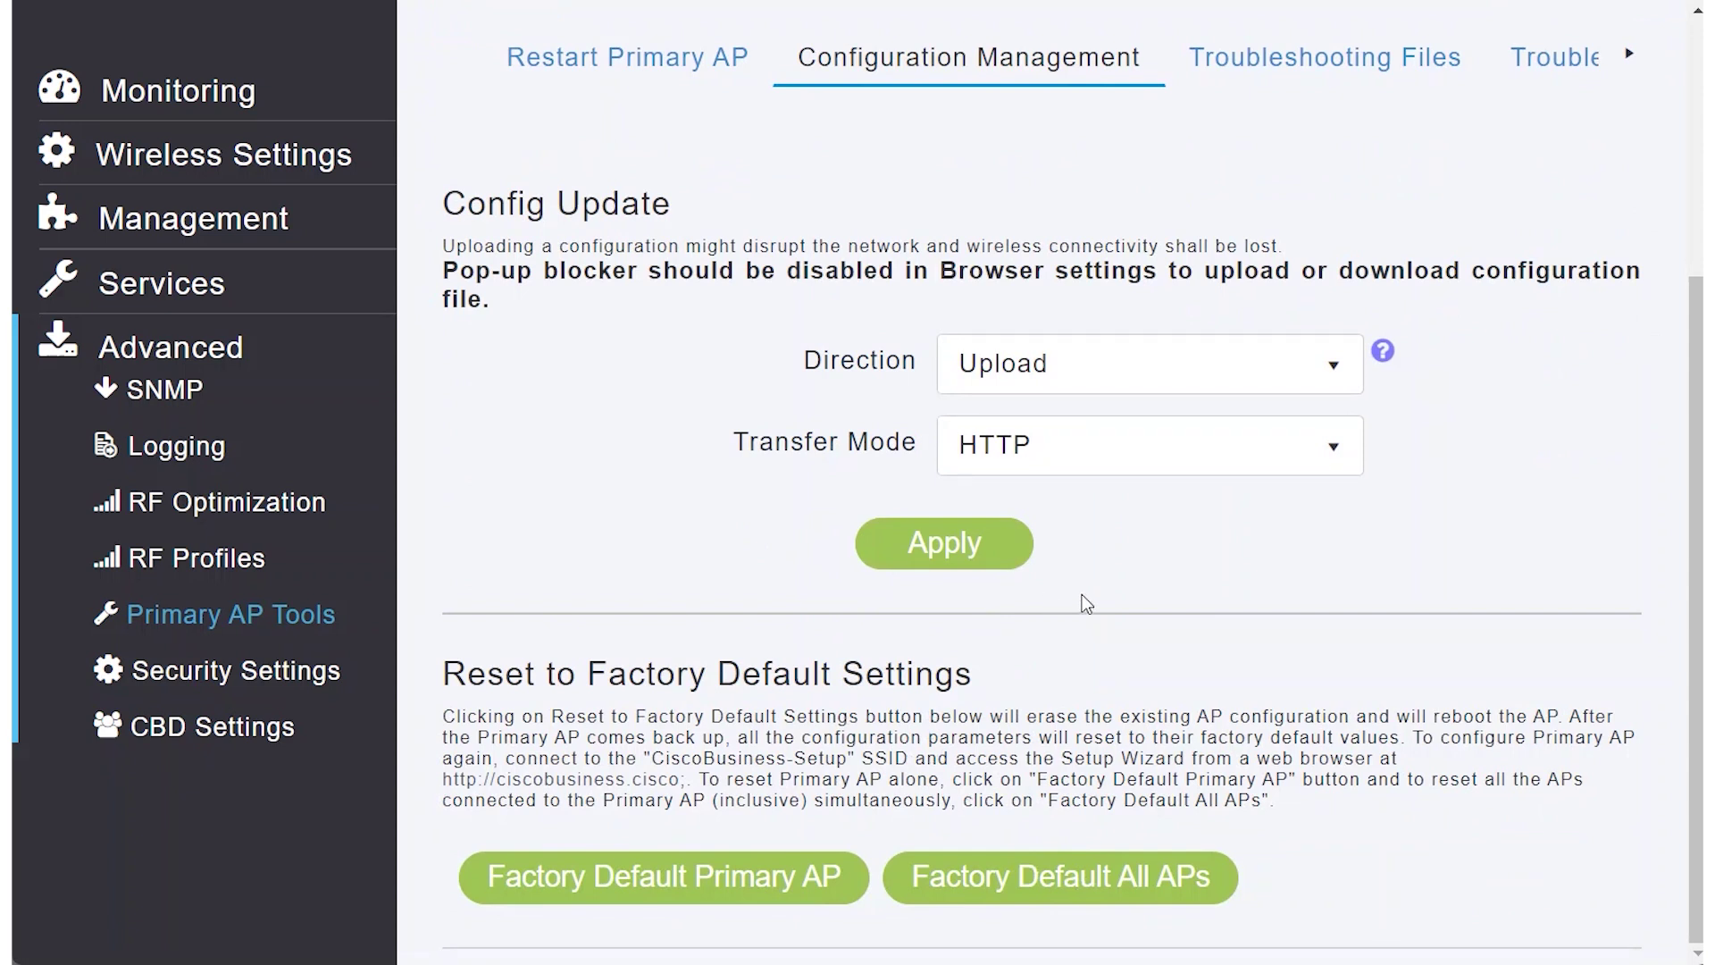
Step: Open the Security Settings ACL list and edit the Internet_only ACL's rules
click(283, 679)
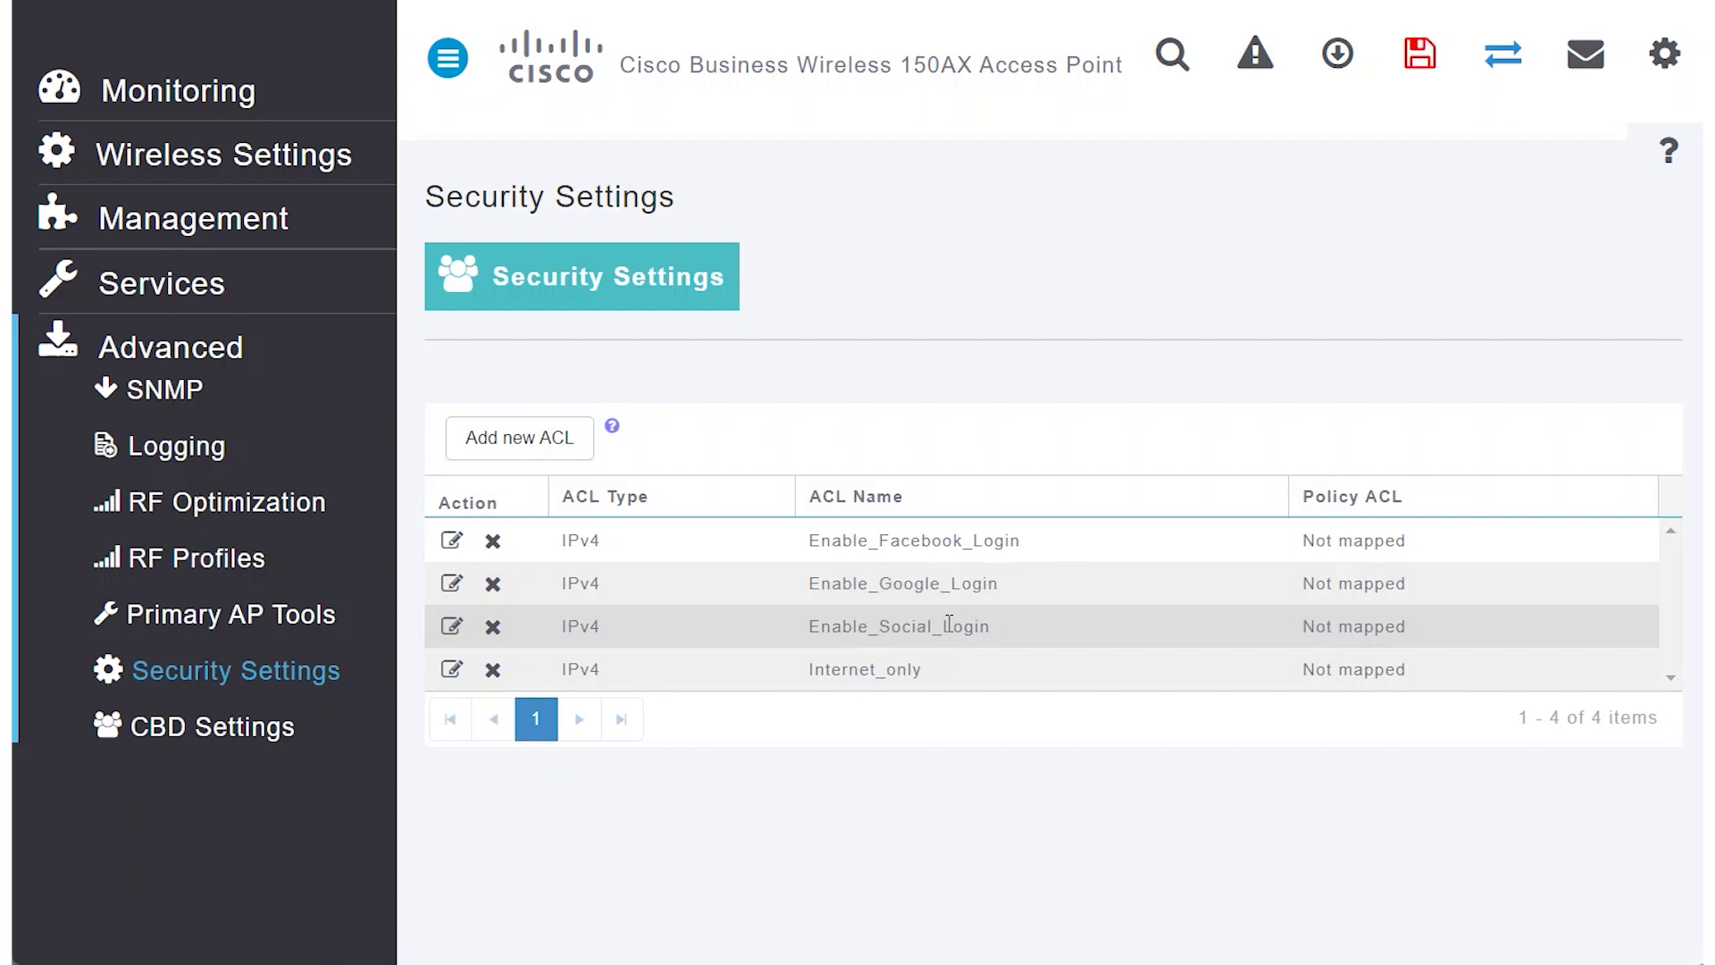
click(449, 674)
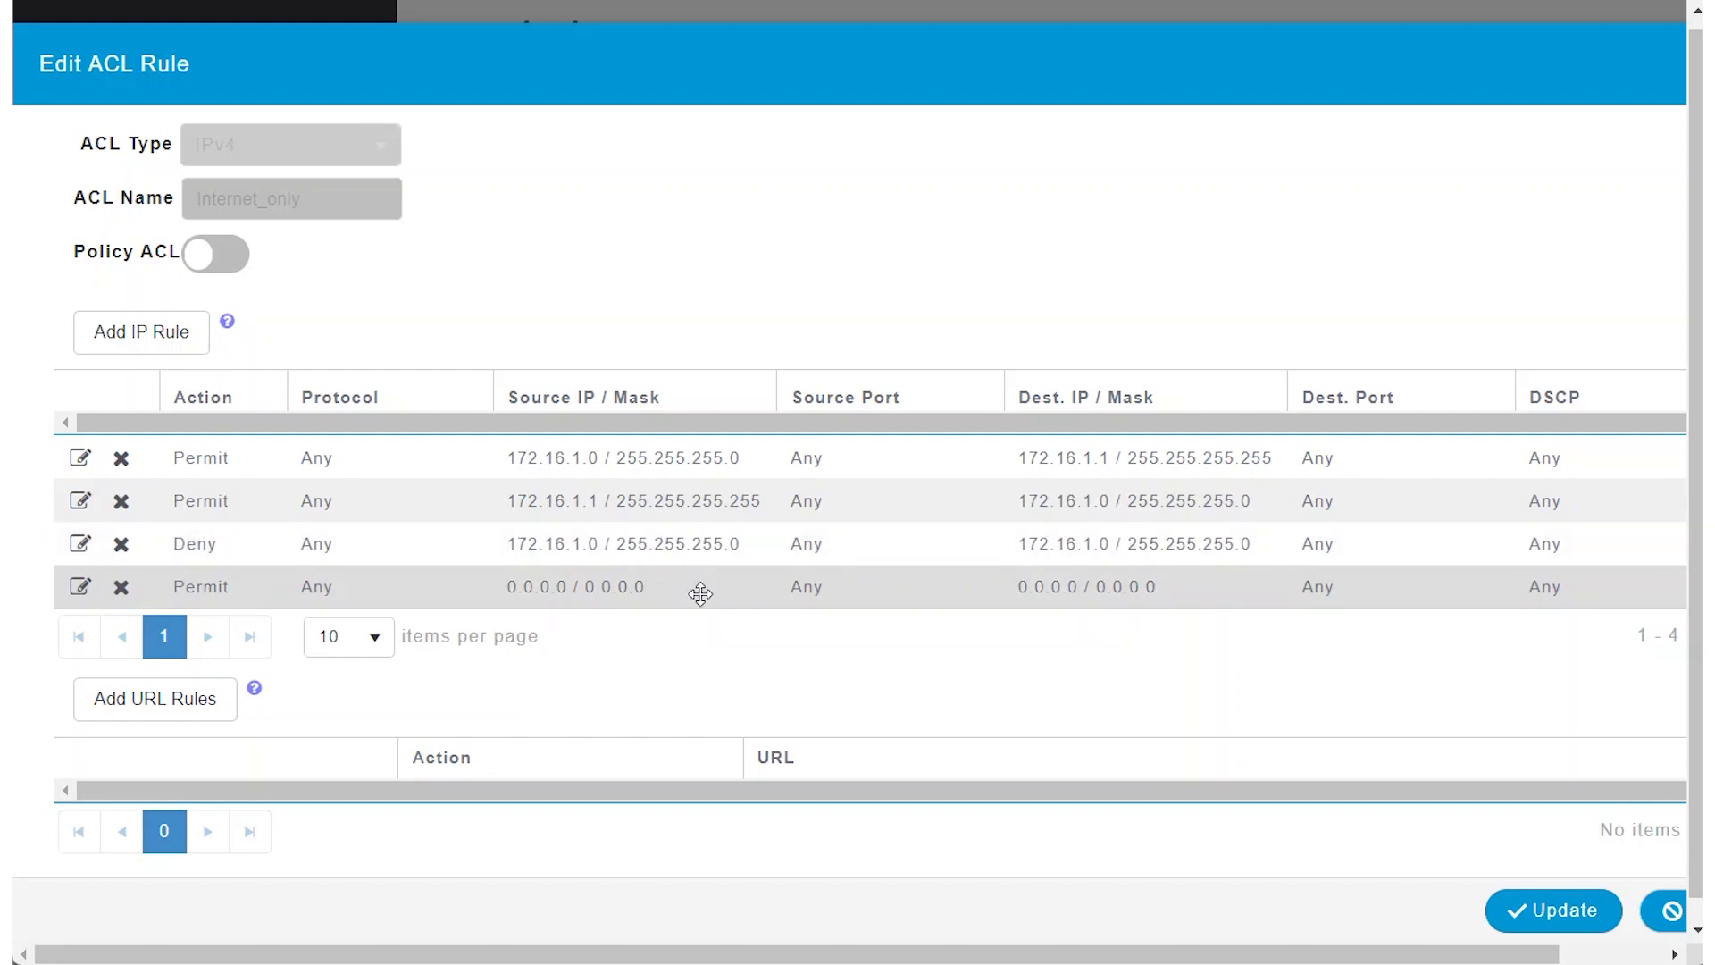
Step: Save the Internet_only ACL with Update, returning to the four-ACL list
click(1555, 909)
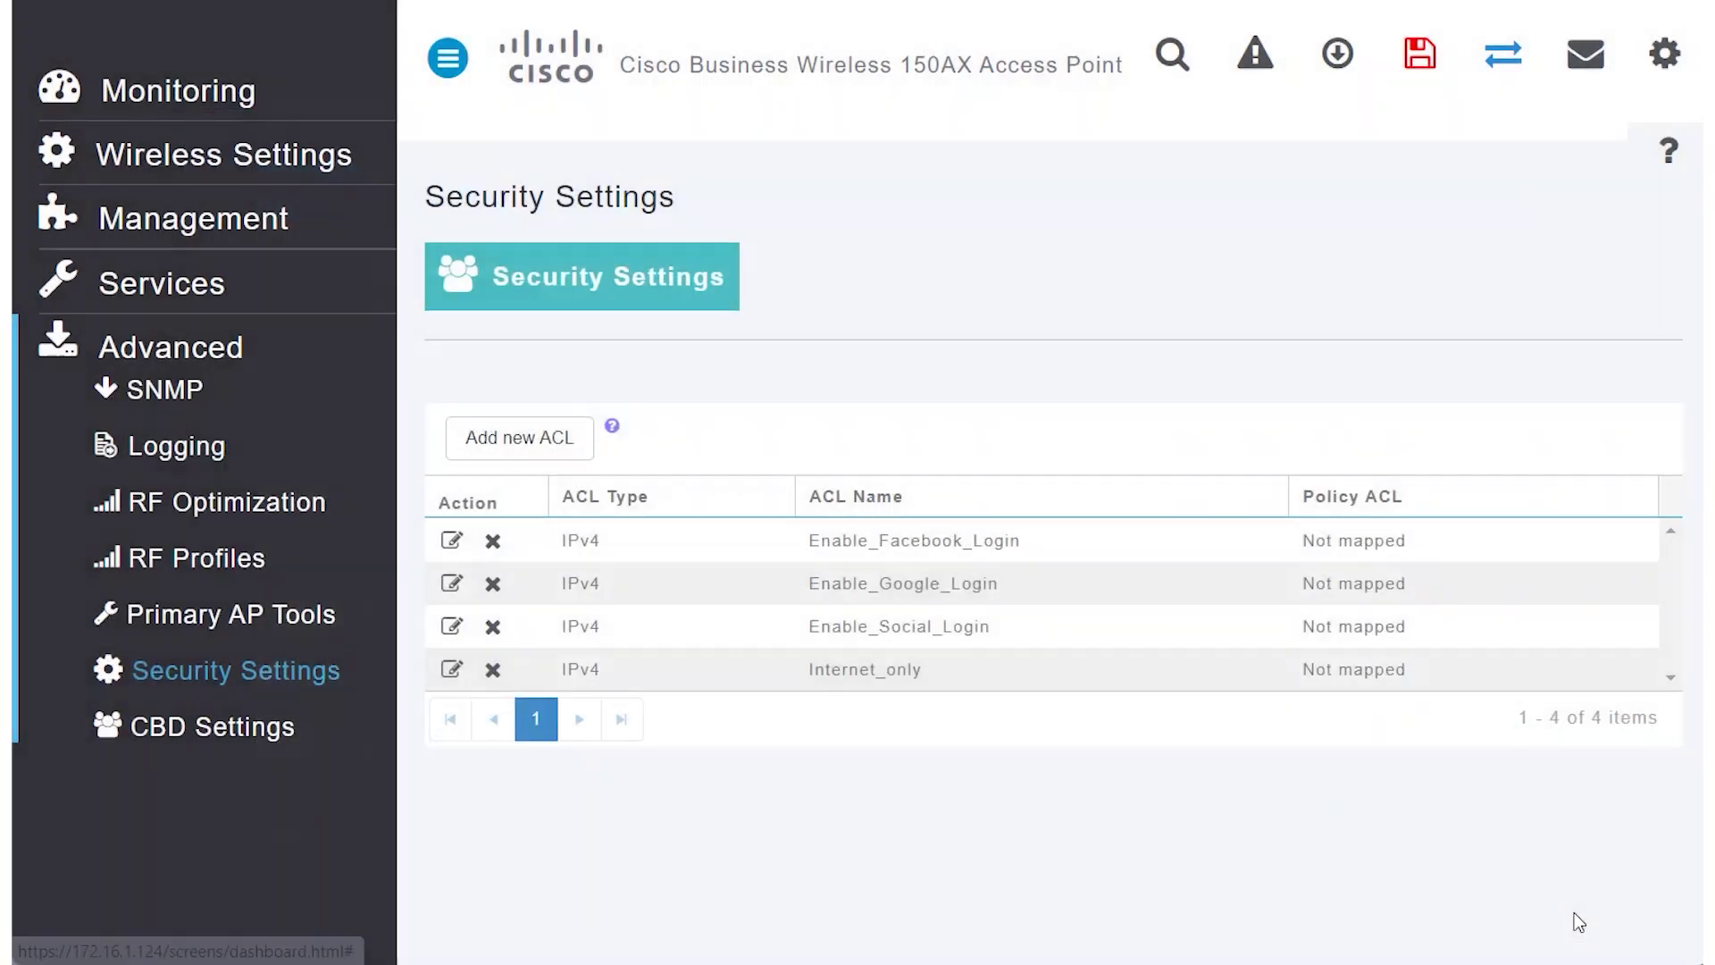
Step: Create a new WLAN with profile name and SSID Guest_WiFi and Local Profiling enabled
click(200, 161)
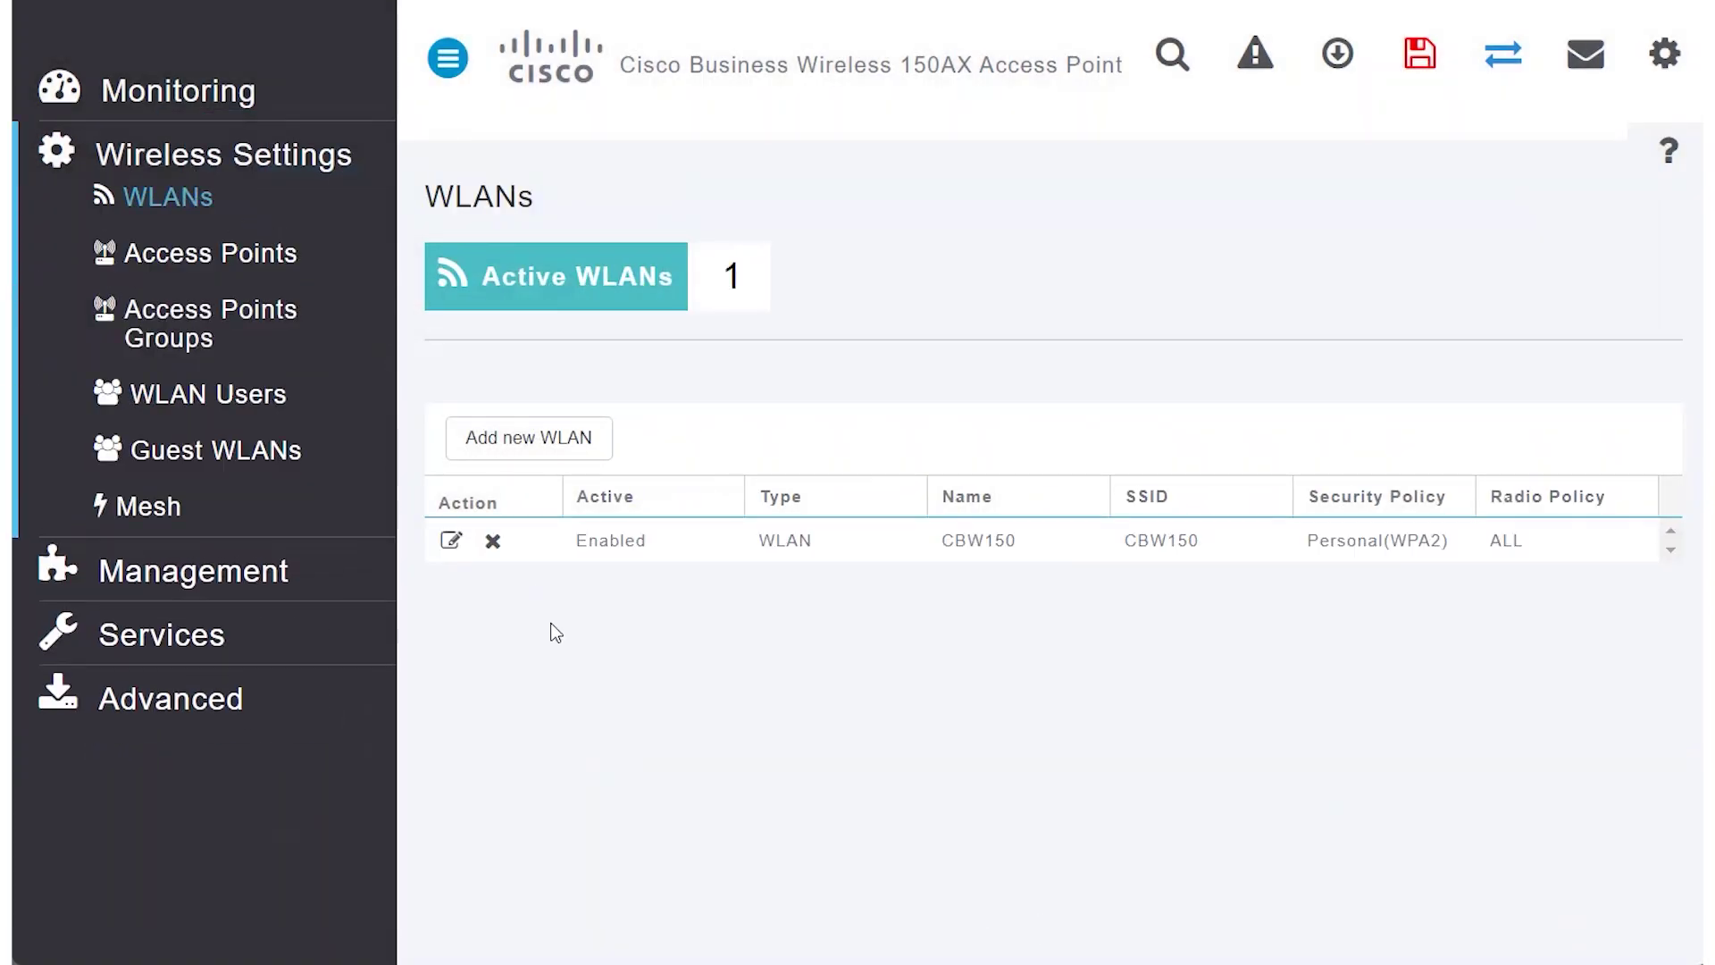
click(537, 440)
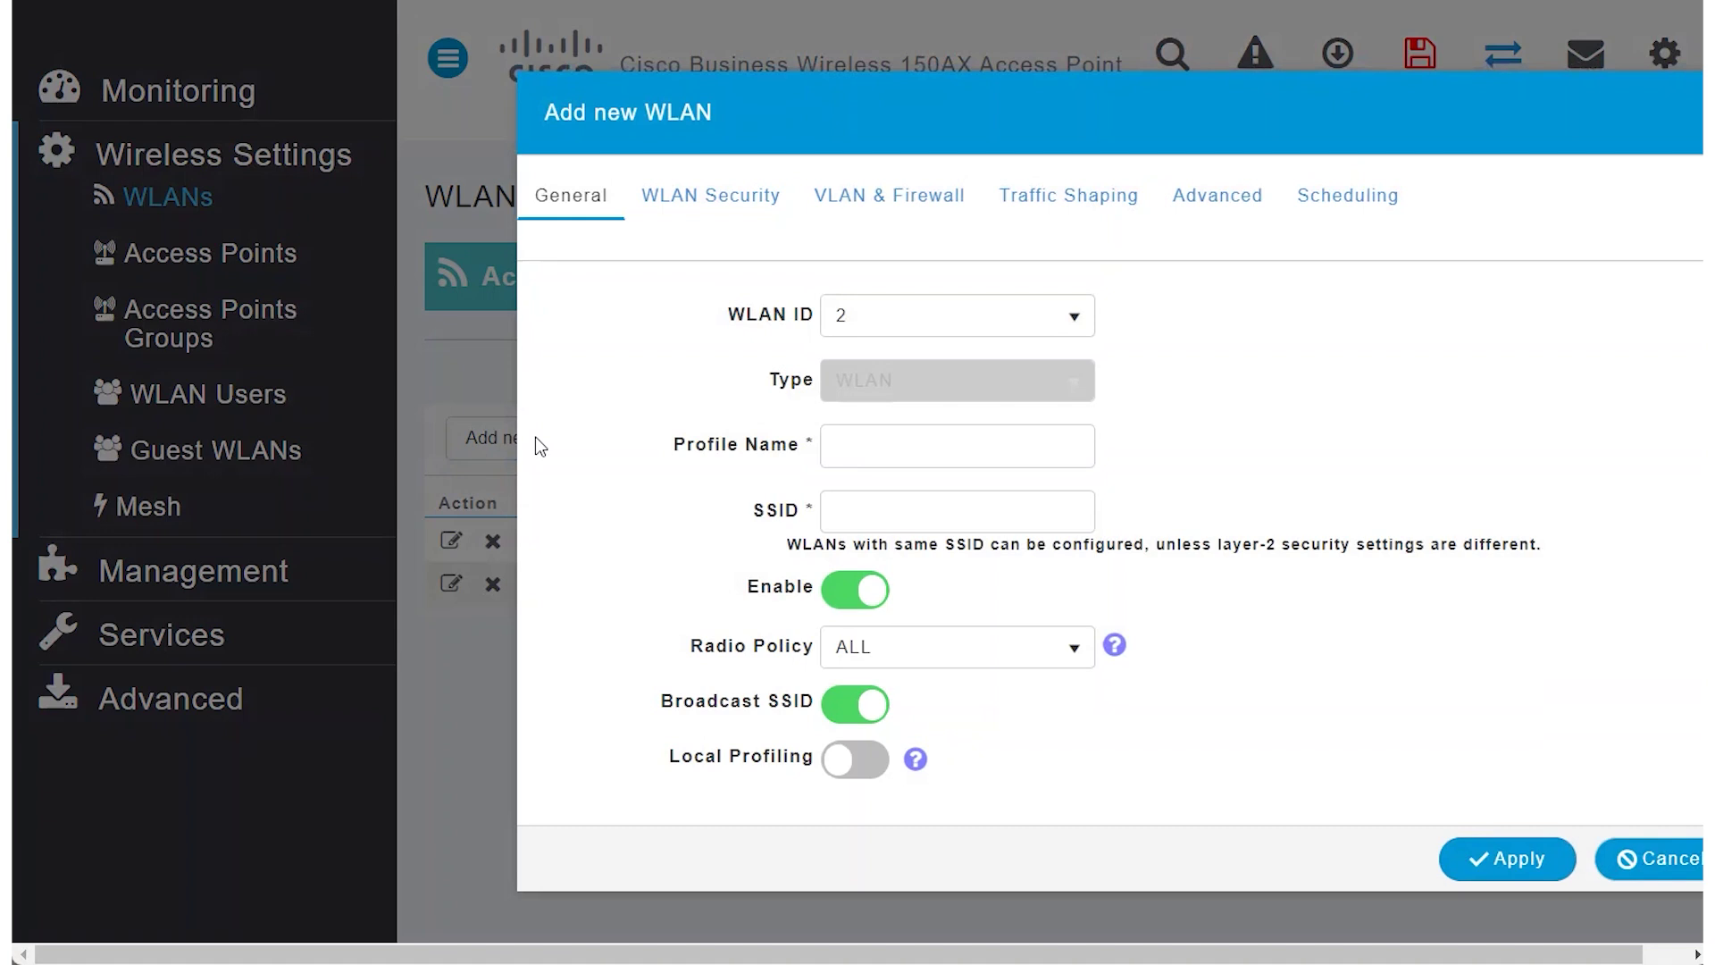
click(875, 448)
click(1002, 609)
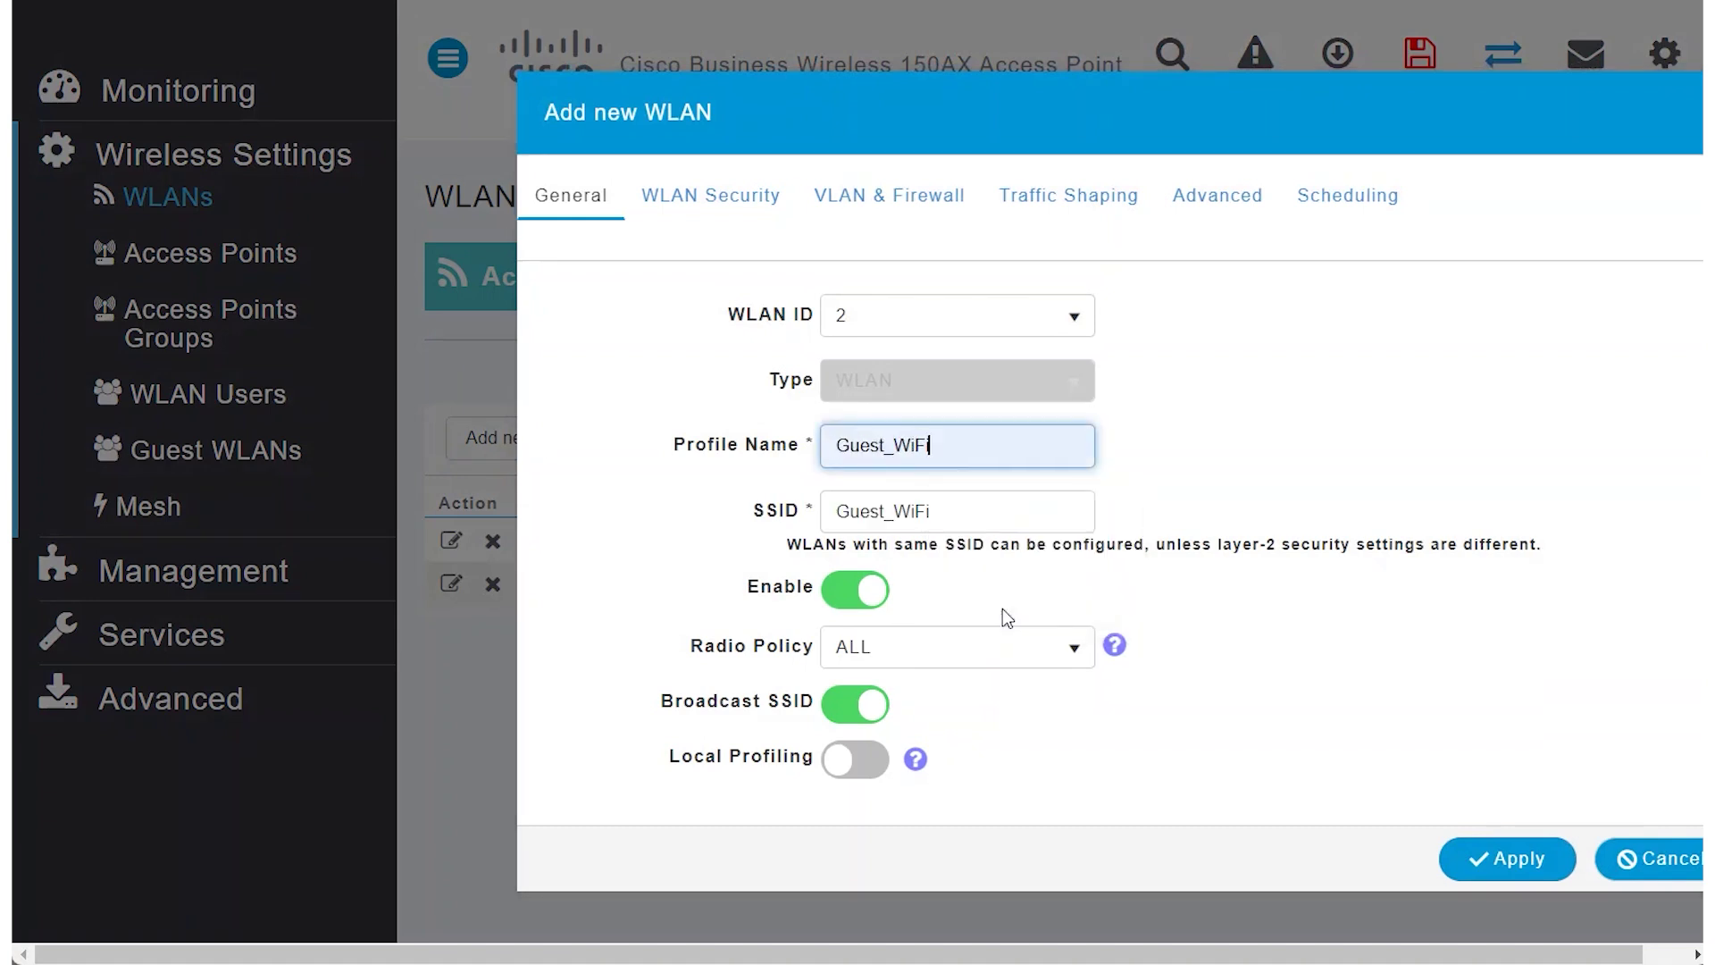
click(600, 770)
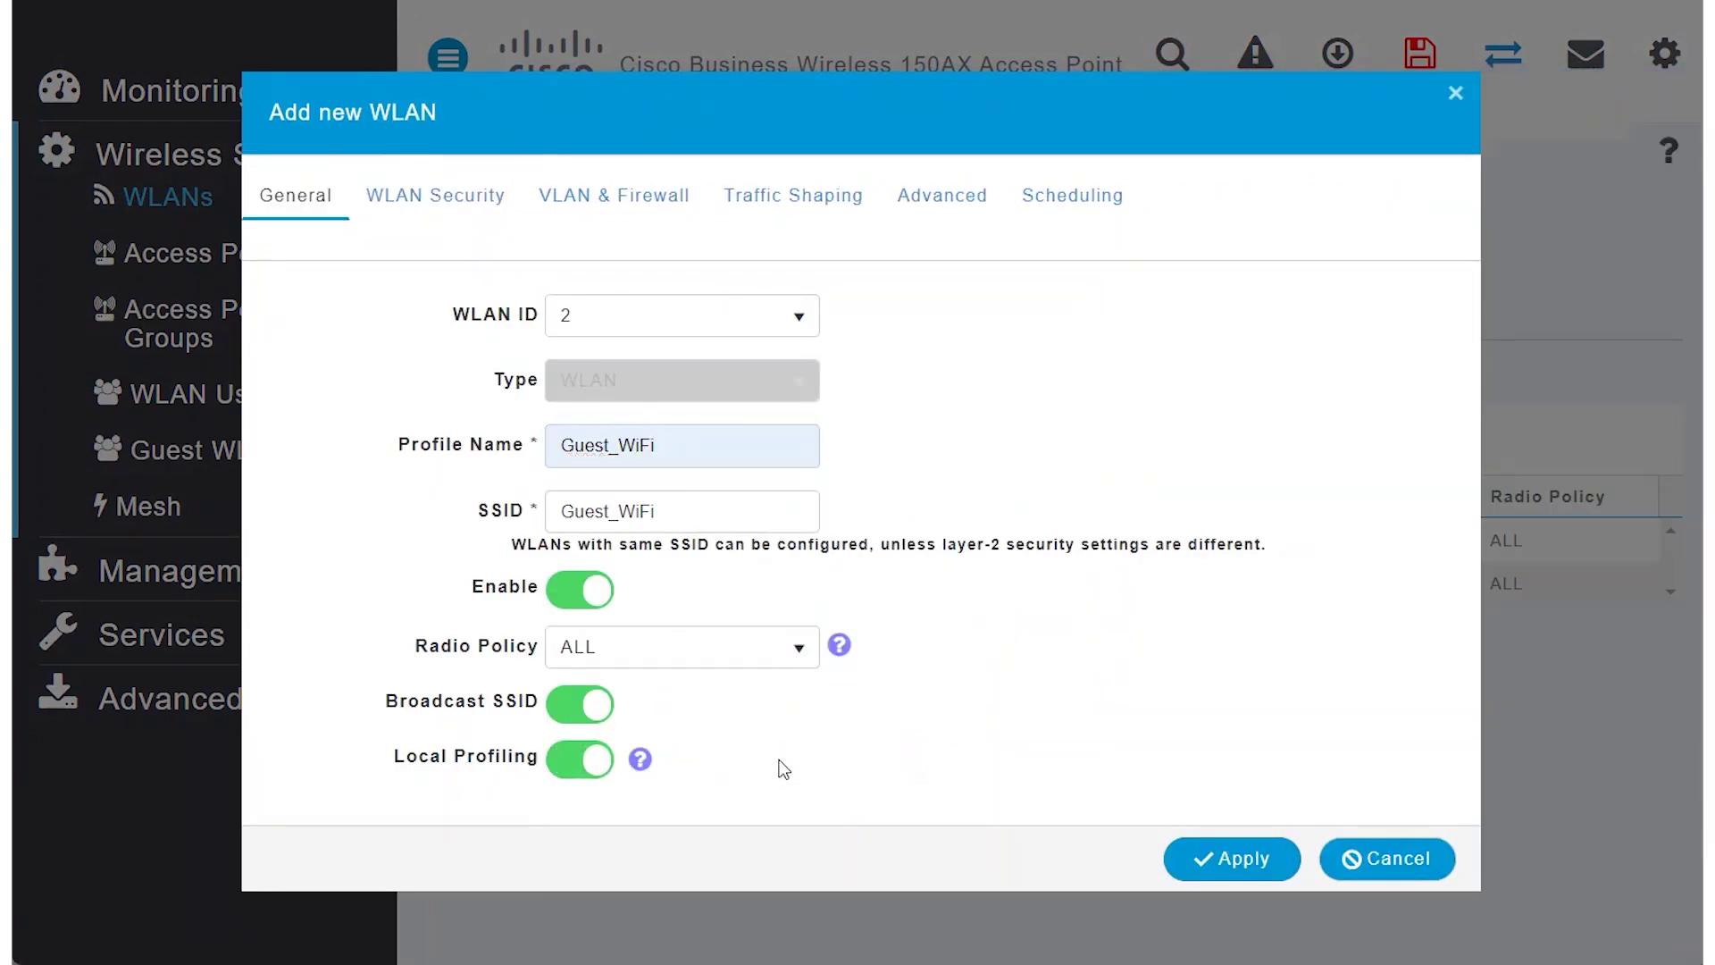
click(467, 200)
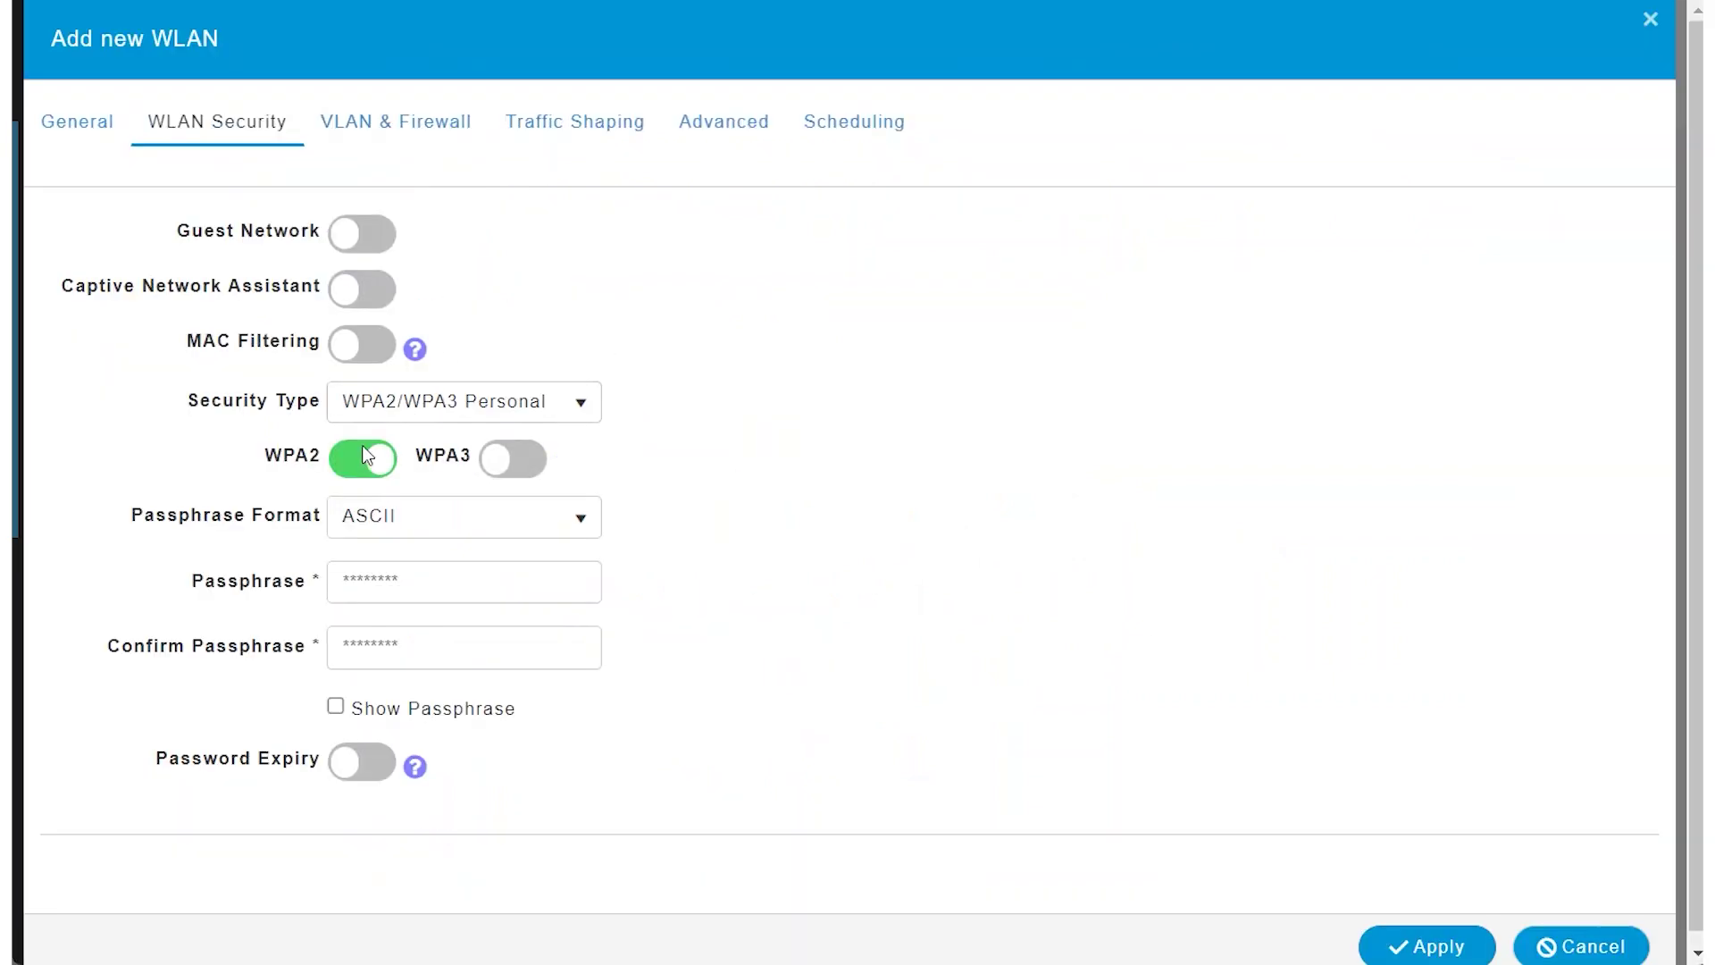
Step: Paste the network passphrase into the passphrase and confirmation fields for Guest_WiFi
click(404, 579)
key(ctrl+v)
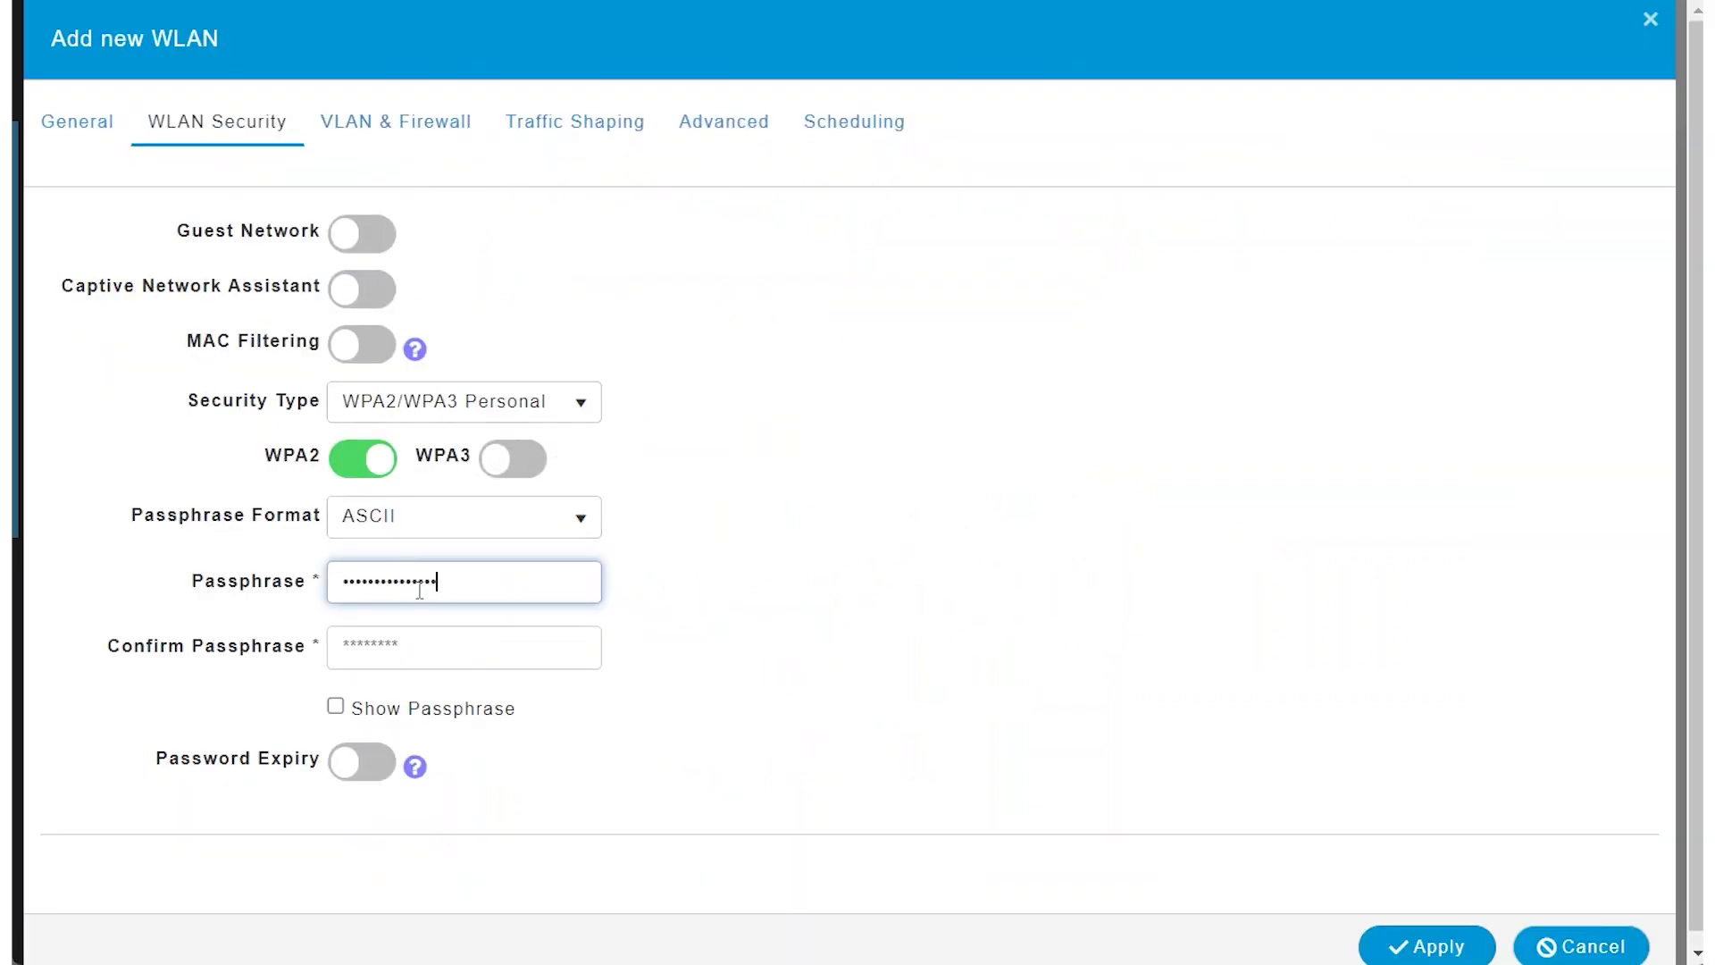
click(410, 660)
key(ctrl+v)
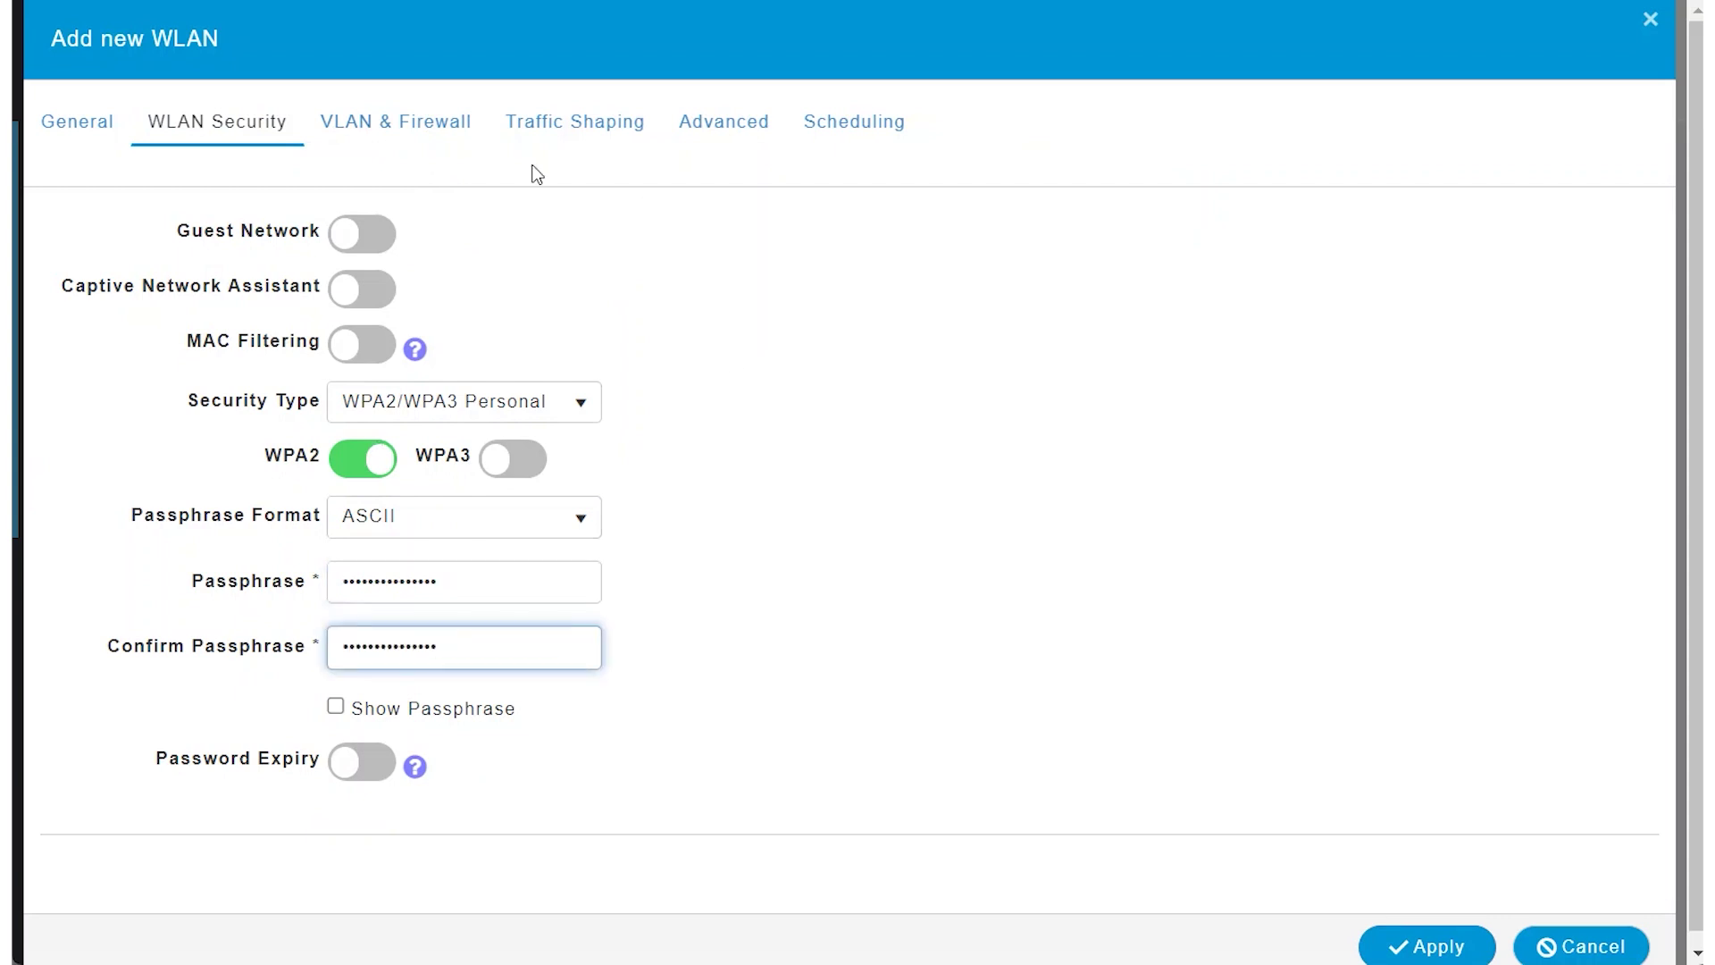
Step: Under VLAN & Firewall, enable the firewall, set the IPv4 ACL to Internet_only, and apply
click(411, 124)
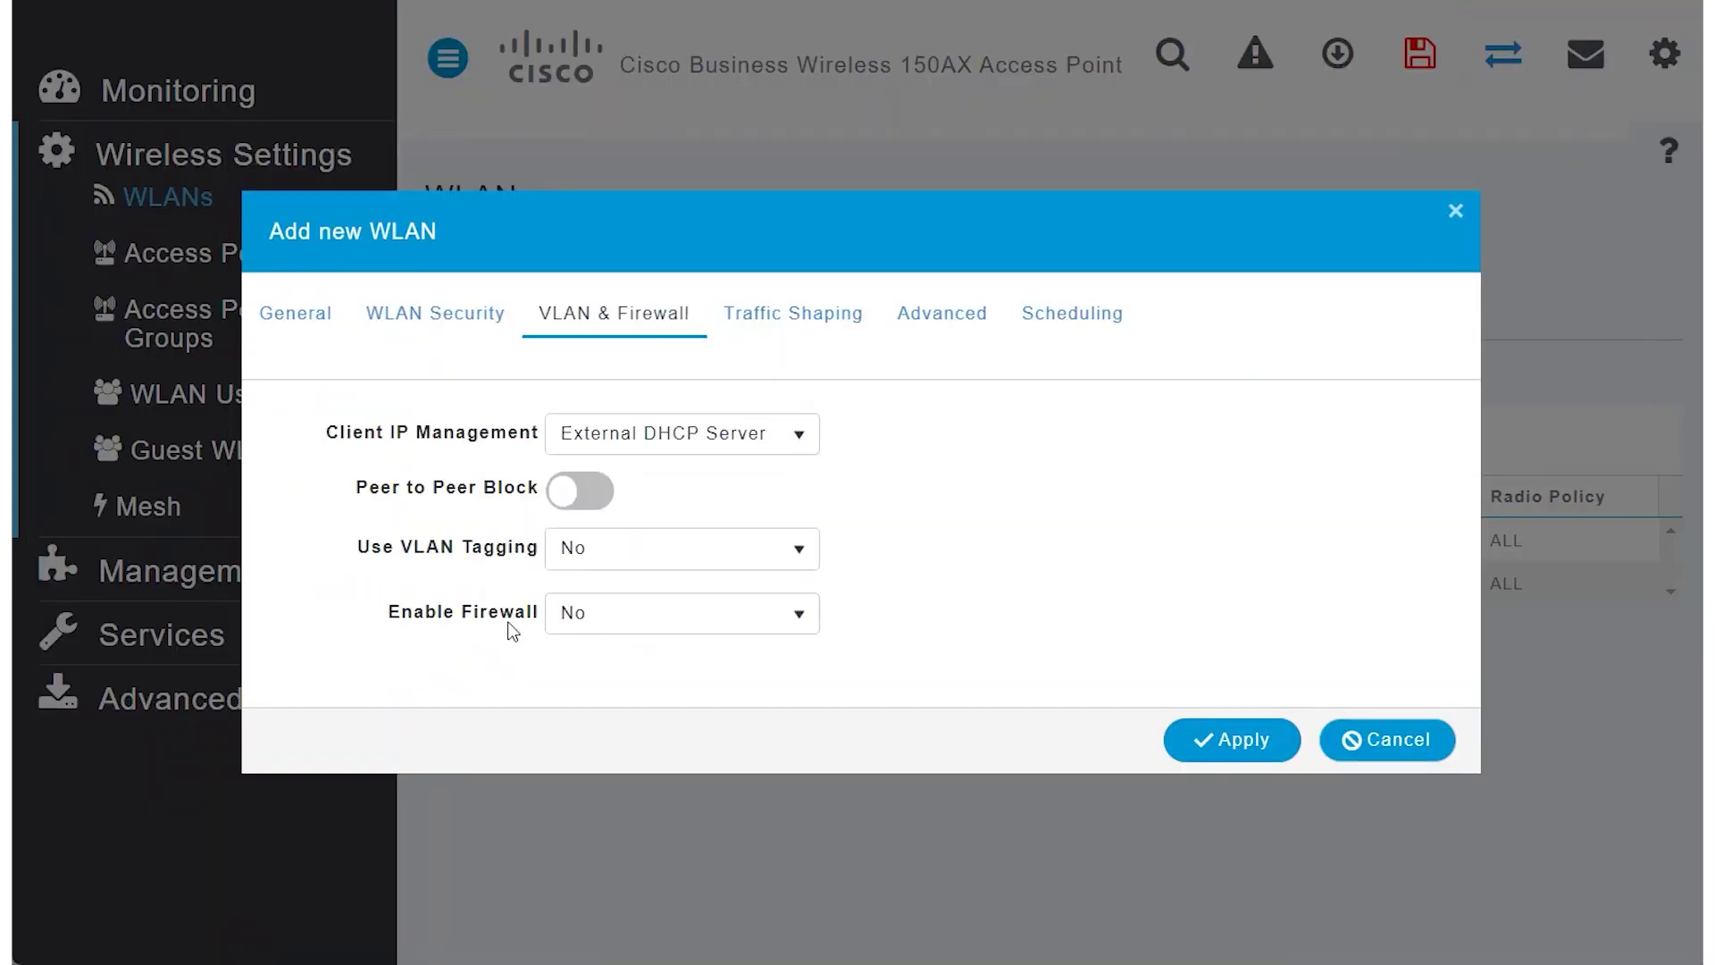
click(752, 622)
click(620, 694)
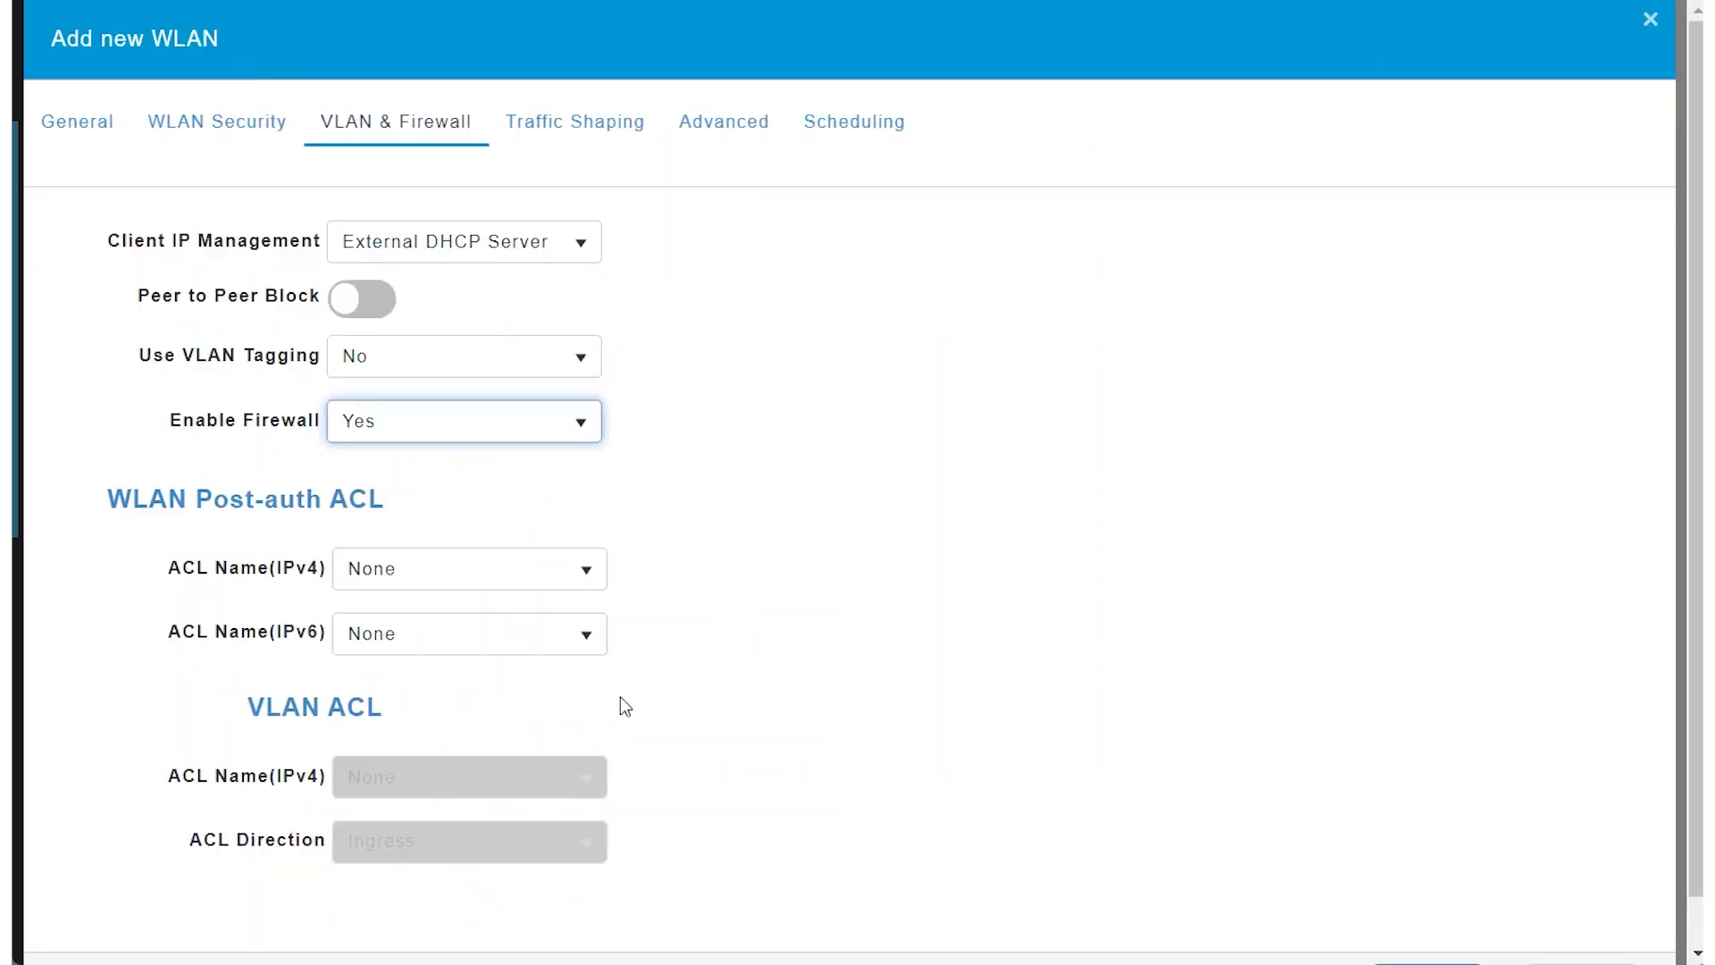
scroll(876, 635, down, 1)
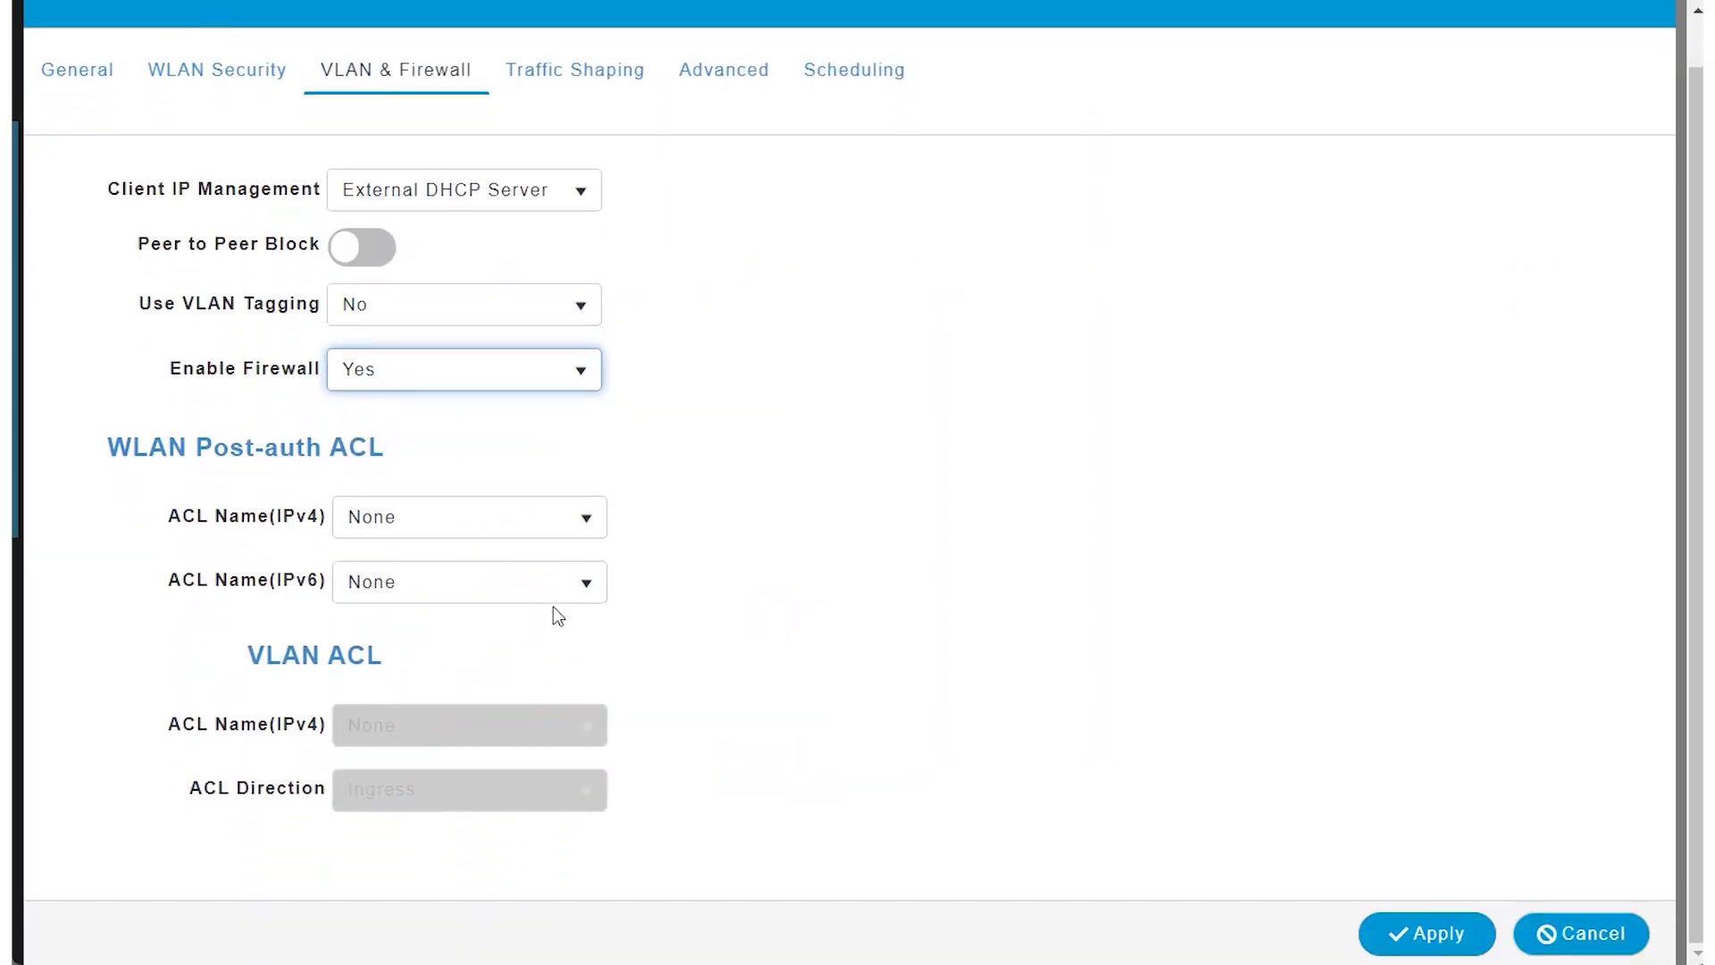
click(551, 532)
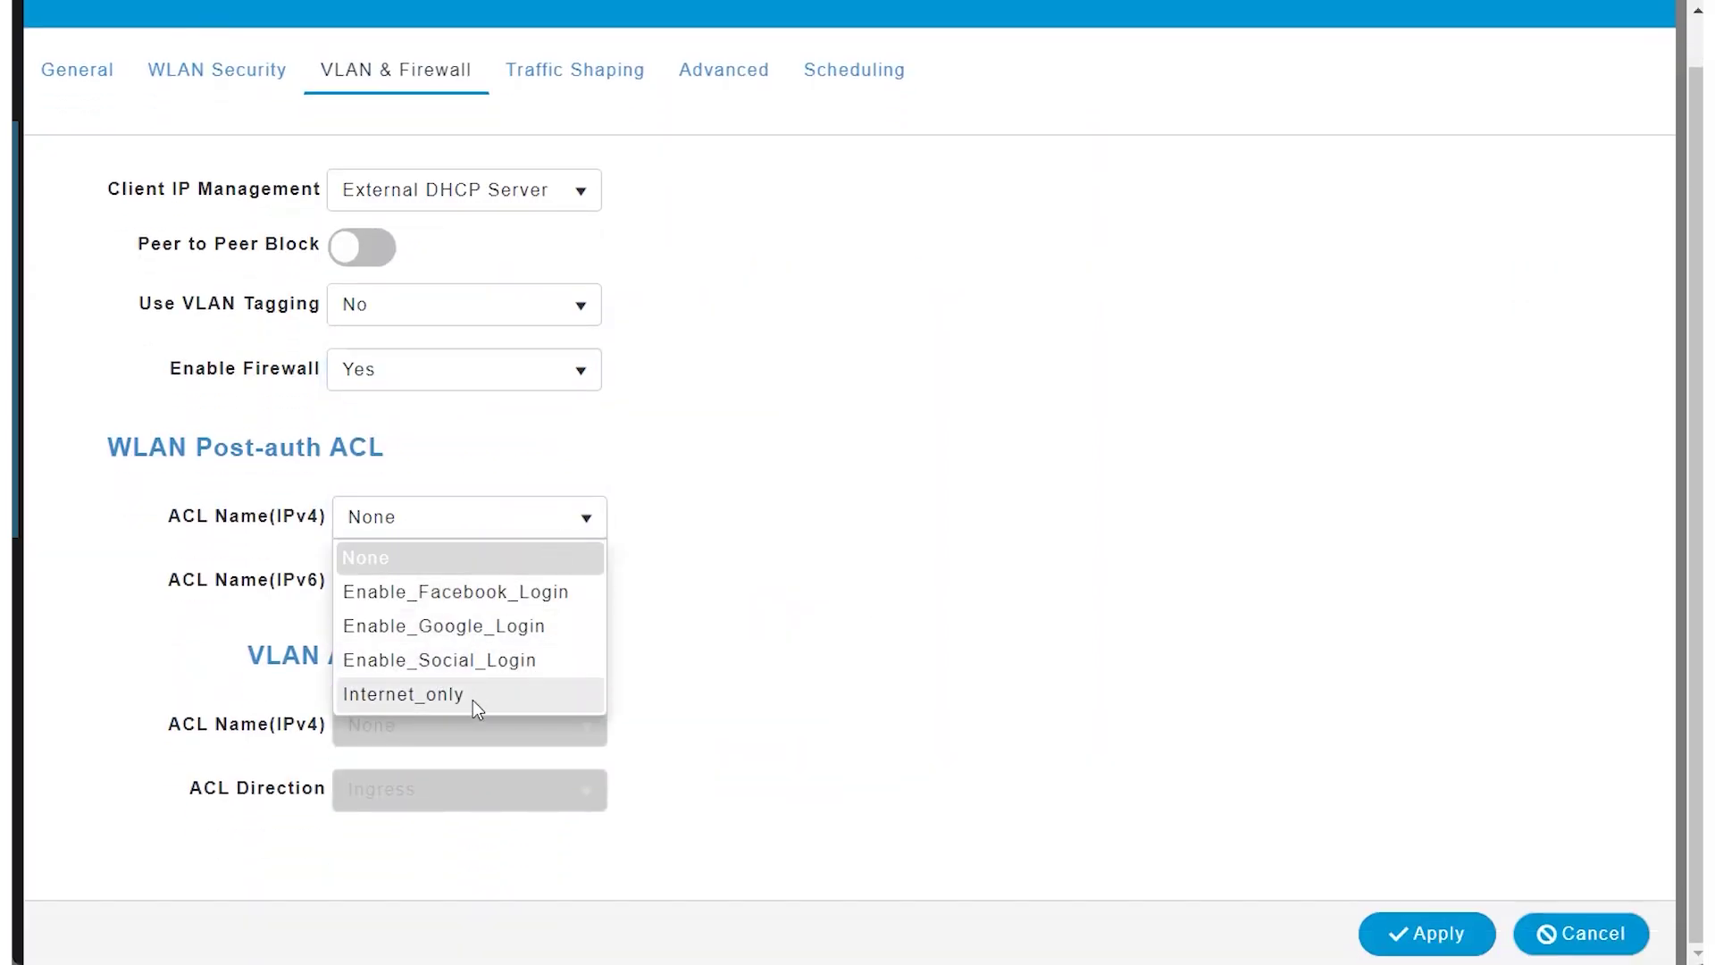
click(474, 699)
scroll(474, 700, up, 1)
scroll(1340, 679, down, 1)
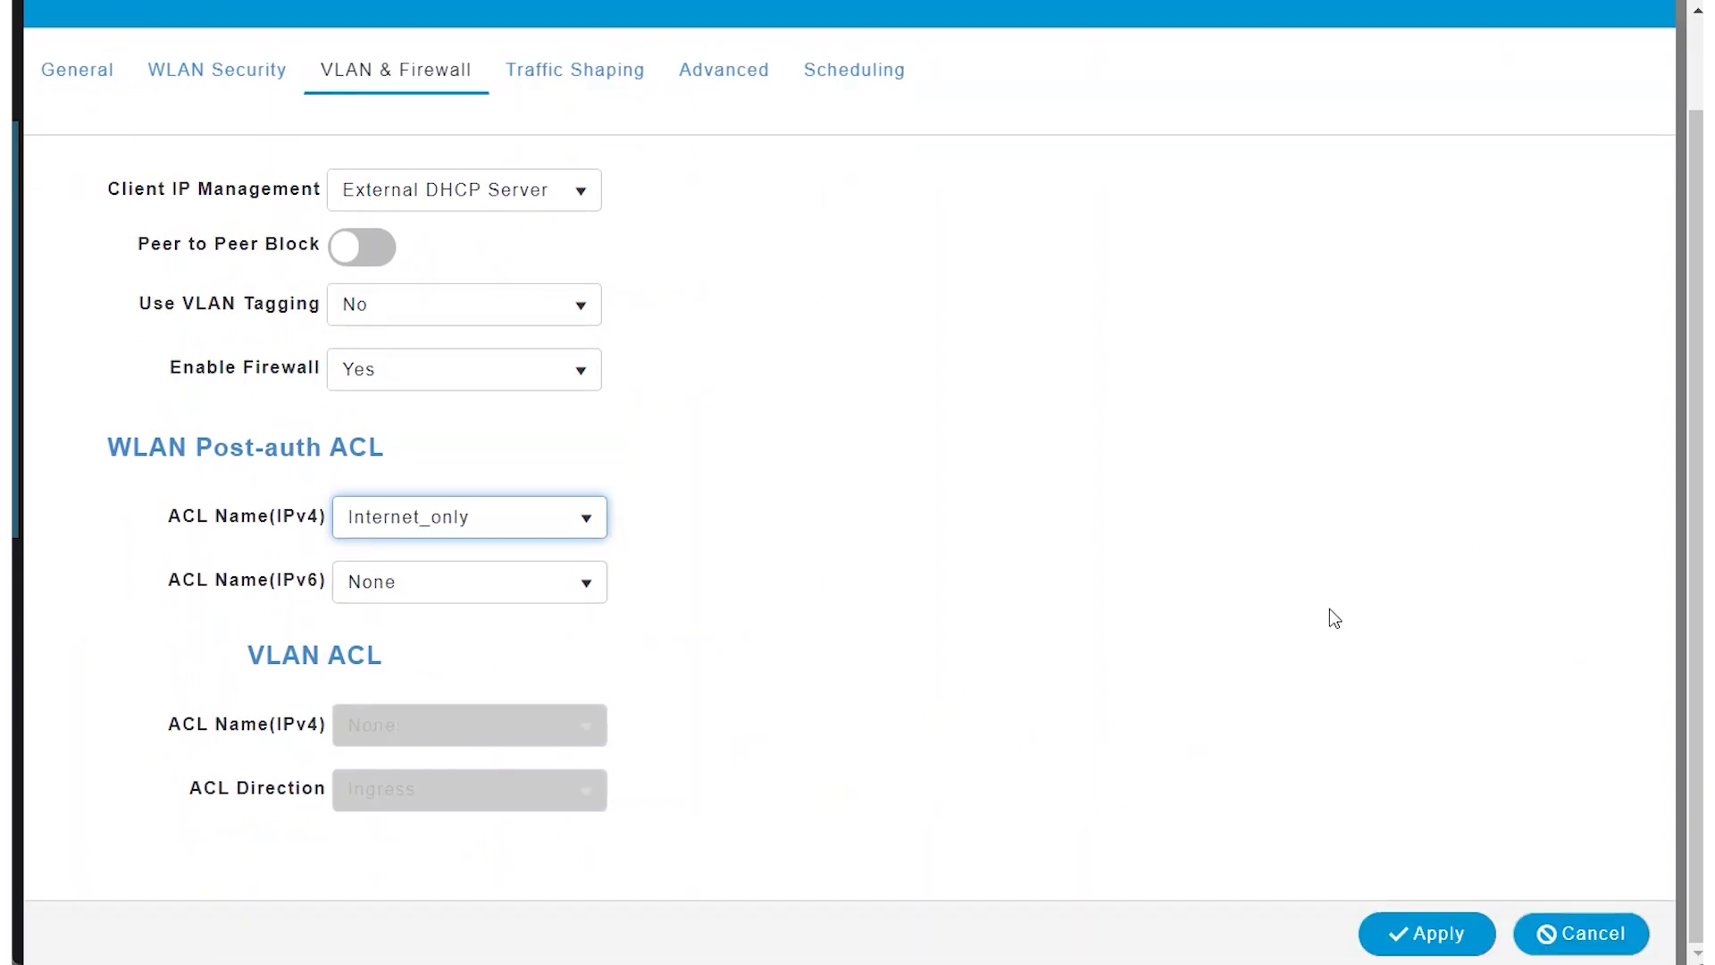
click(1450, 935)
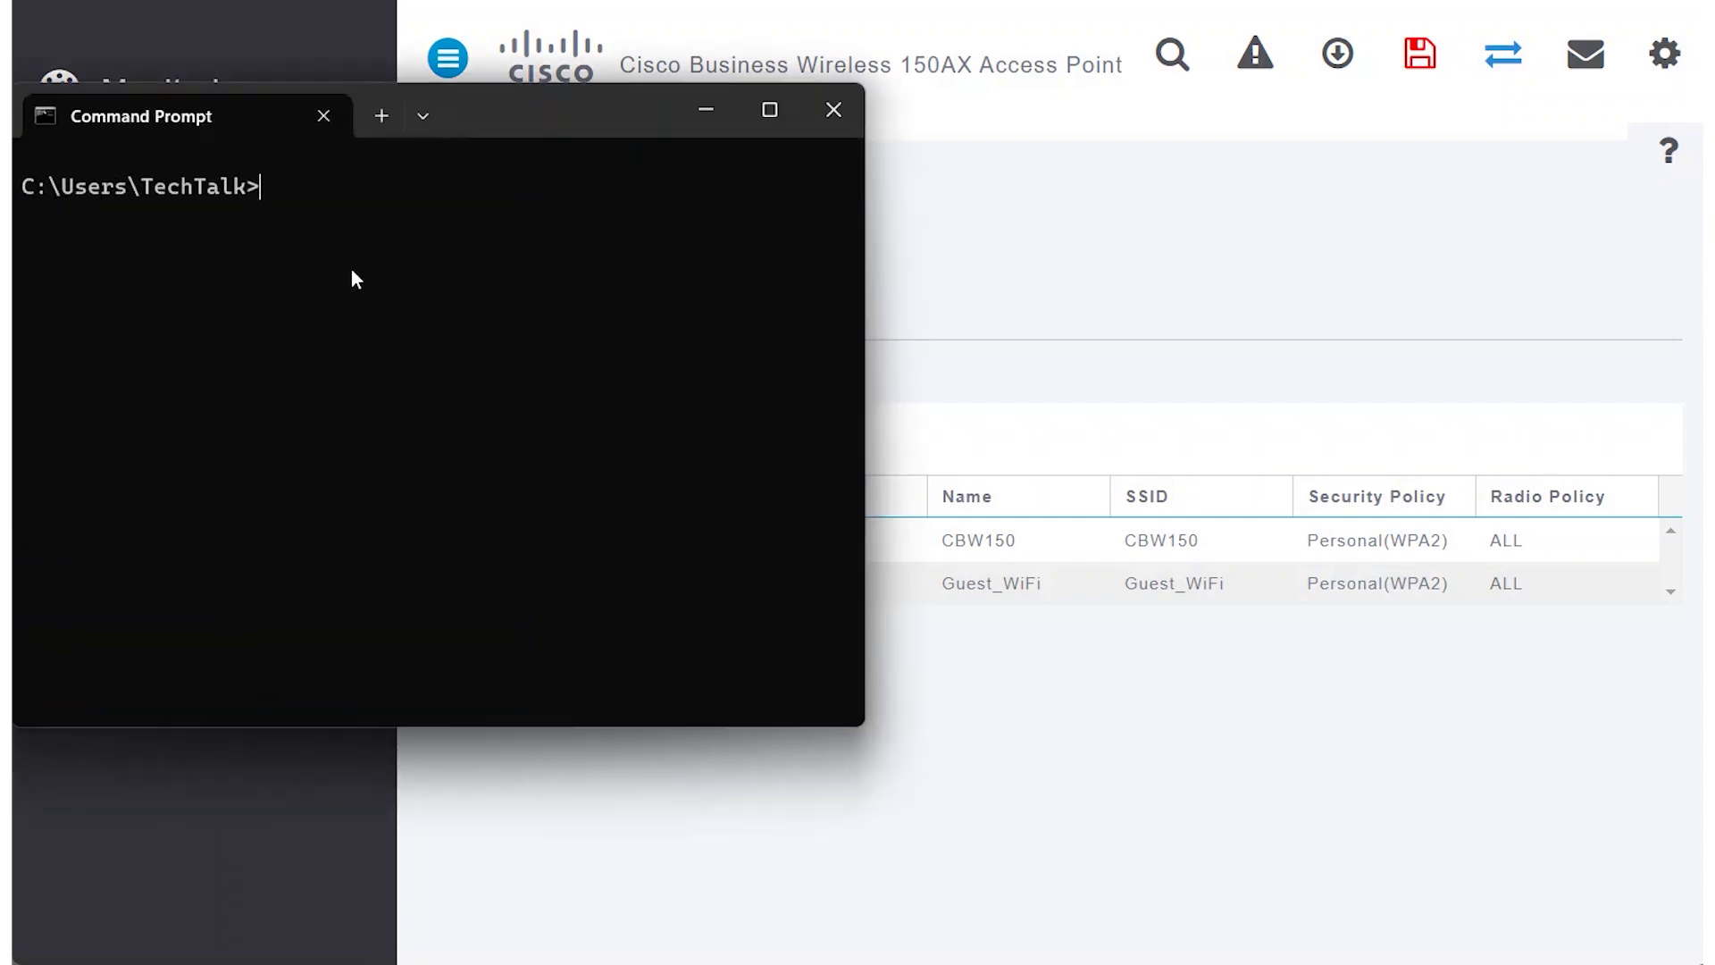
Step: Ping 8.8.8.8 (4/4 replies, 0% loss), then start a ping to 172.16.1.127
text(ping 8.8.8.8)
key(Return)
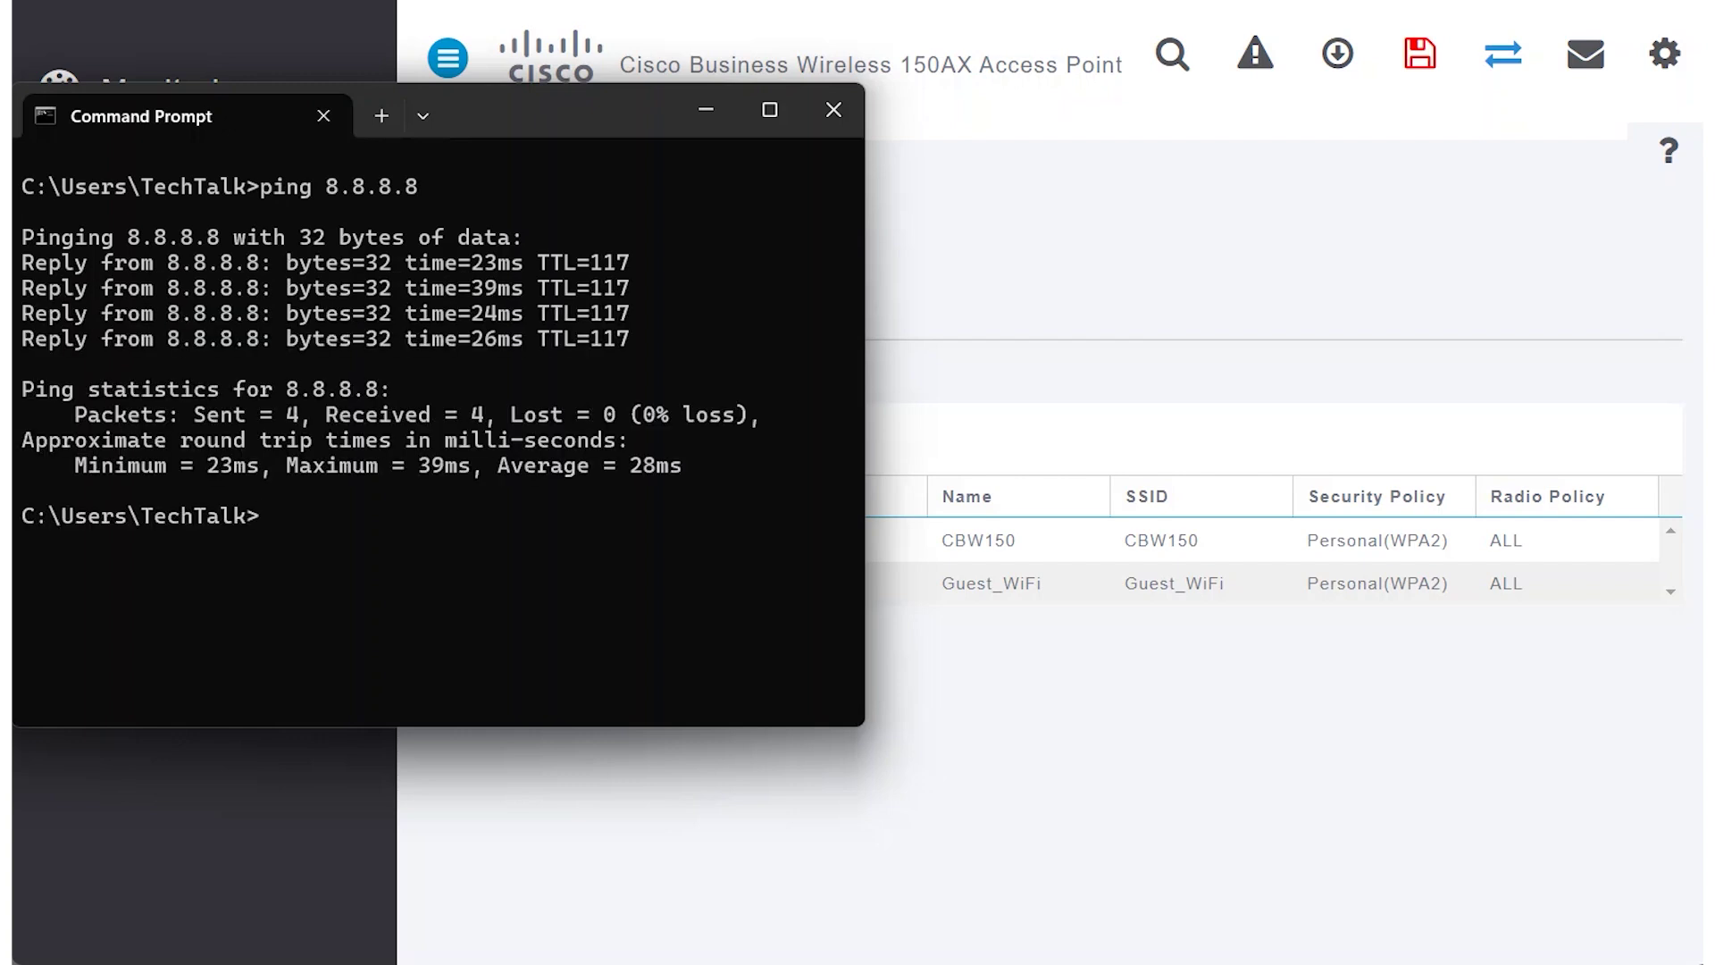
text(ping 172.16.1)
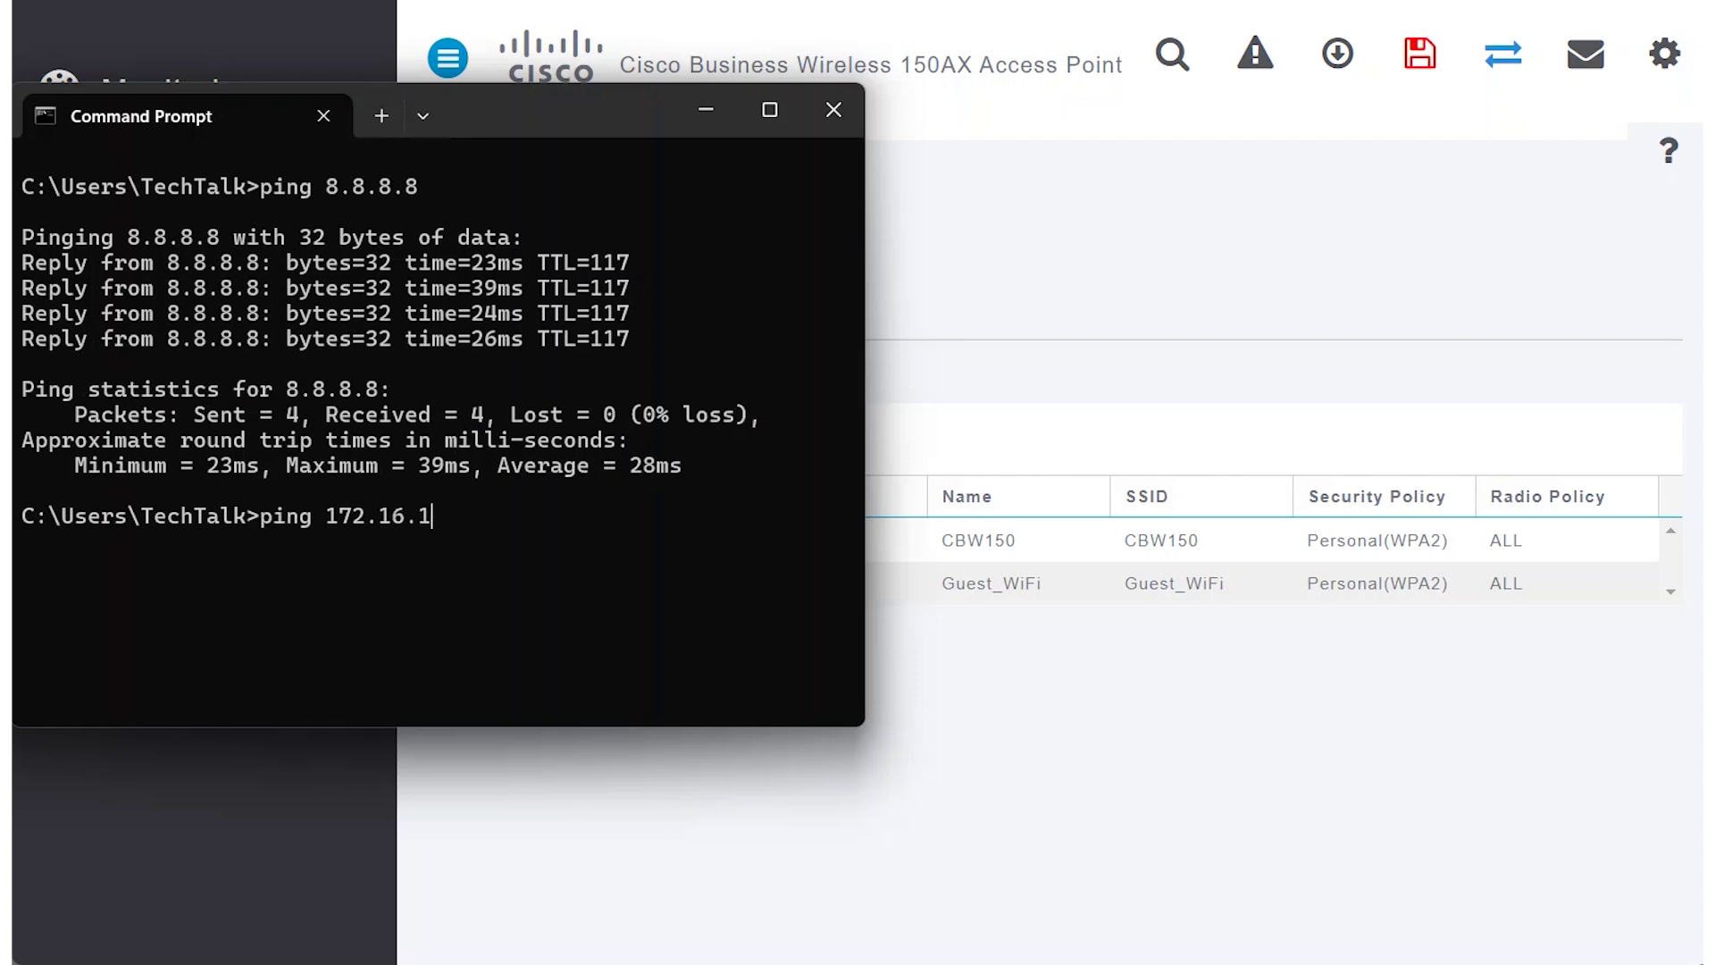
text(.127)
key(Return)
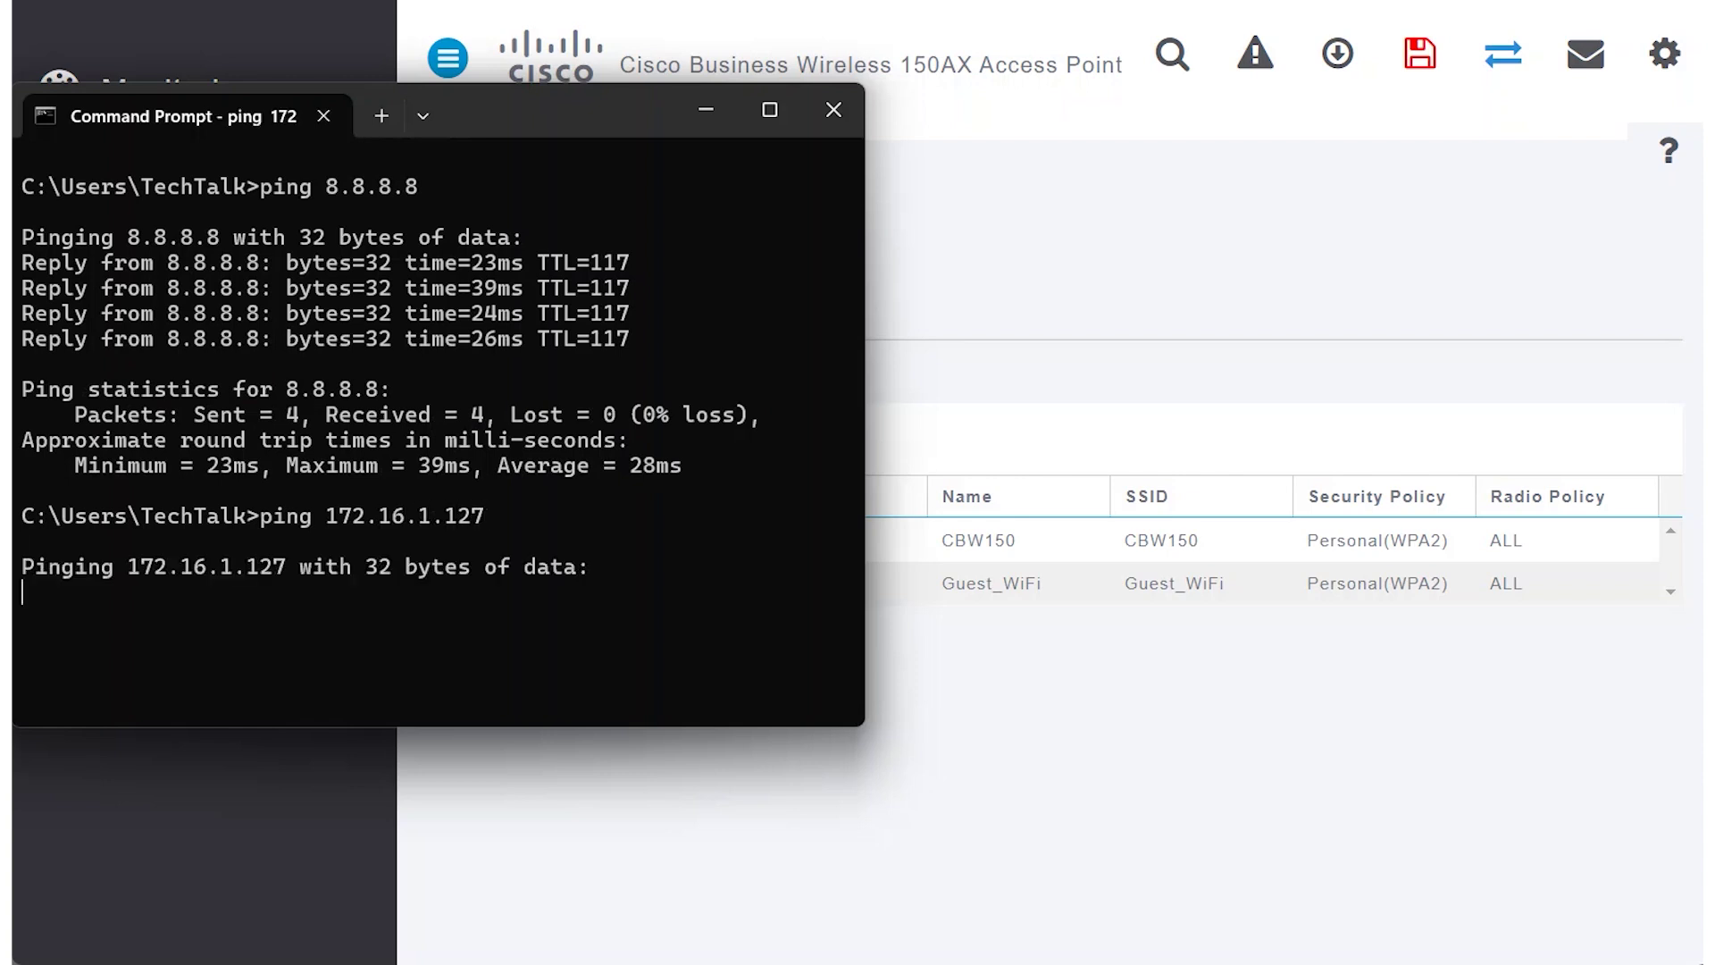